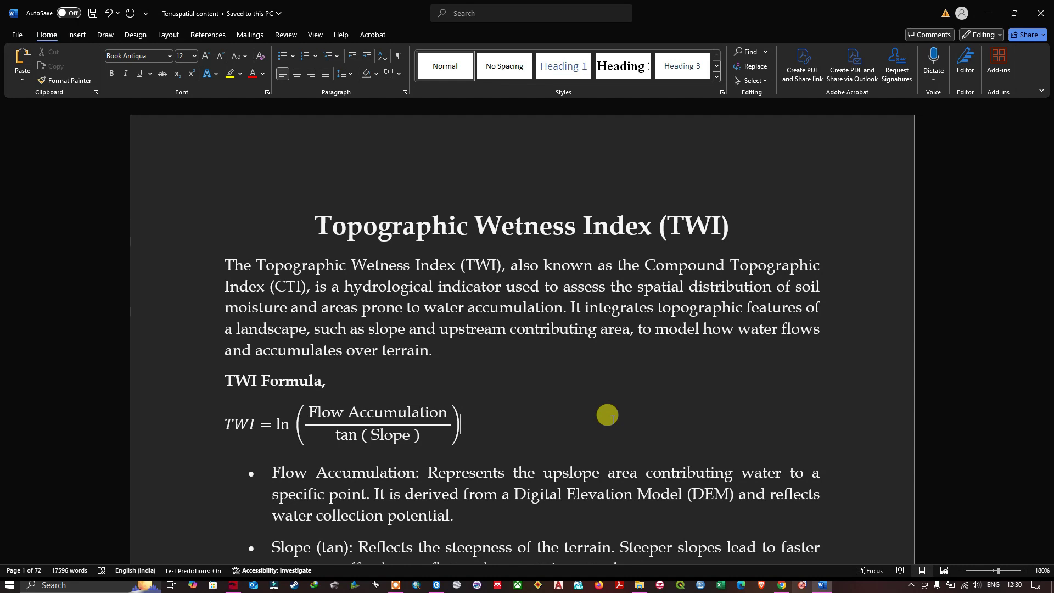
Read the Topographic Wetness Index definition and formula in the document, and switch to ArcGIS Pro
{"action": "scroll", "coordinate": [536, 365], "scroll_direction": "down", "scroll_amount": 3}
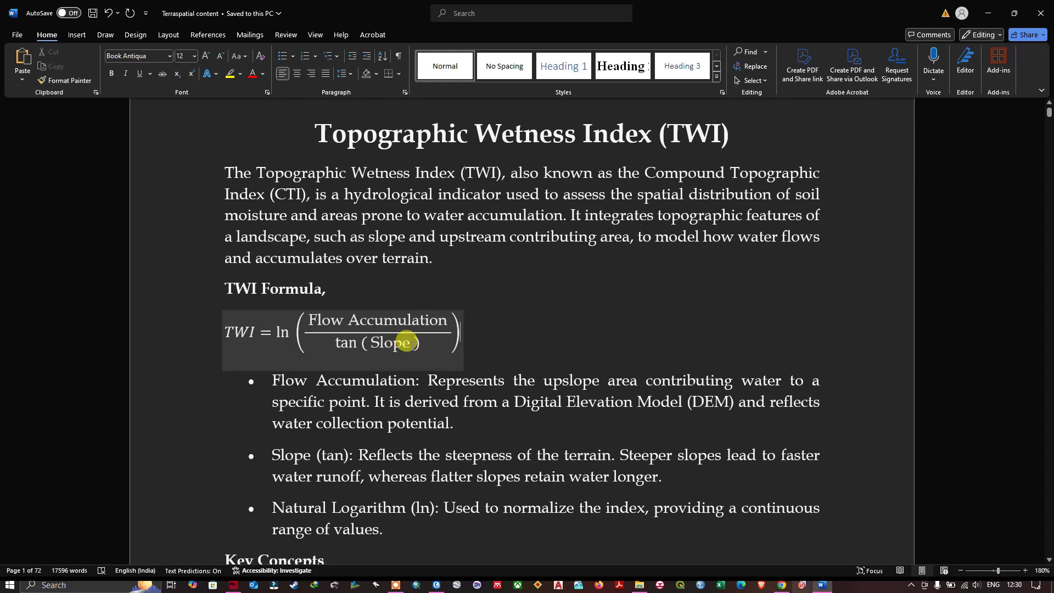
{"action": "scroll", "coordinate": [407, 341], "scroll_direction": "down", "scroll_amount": 2}
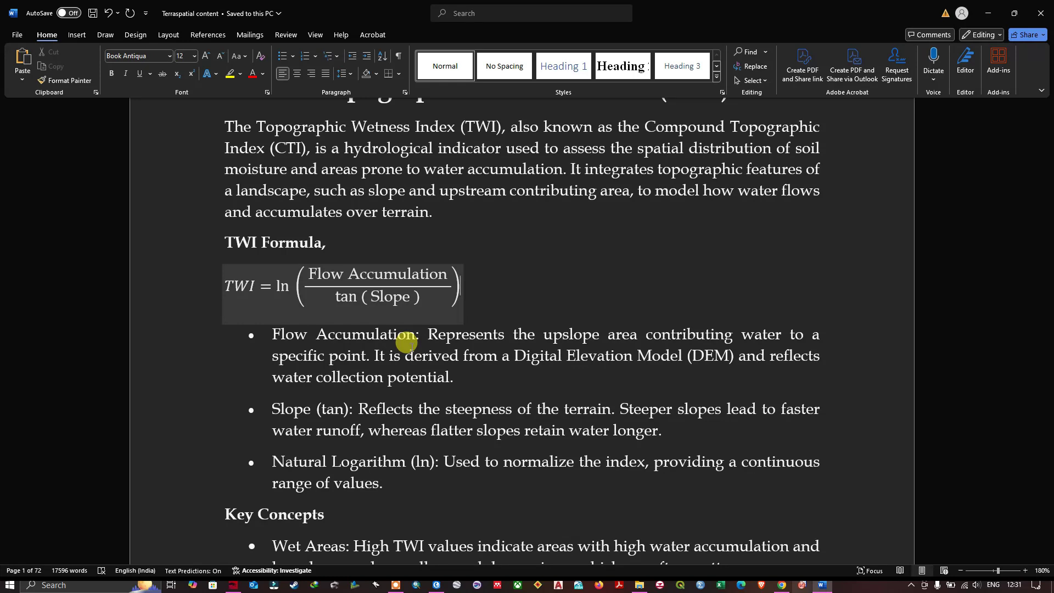
{"action": "key", "text": "alt+Tab"}
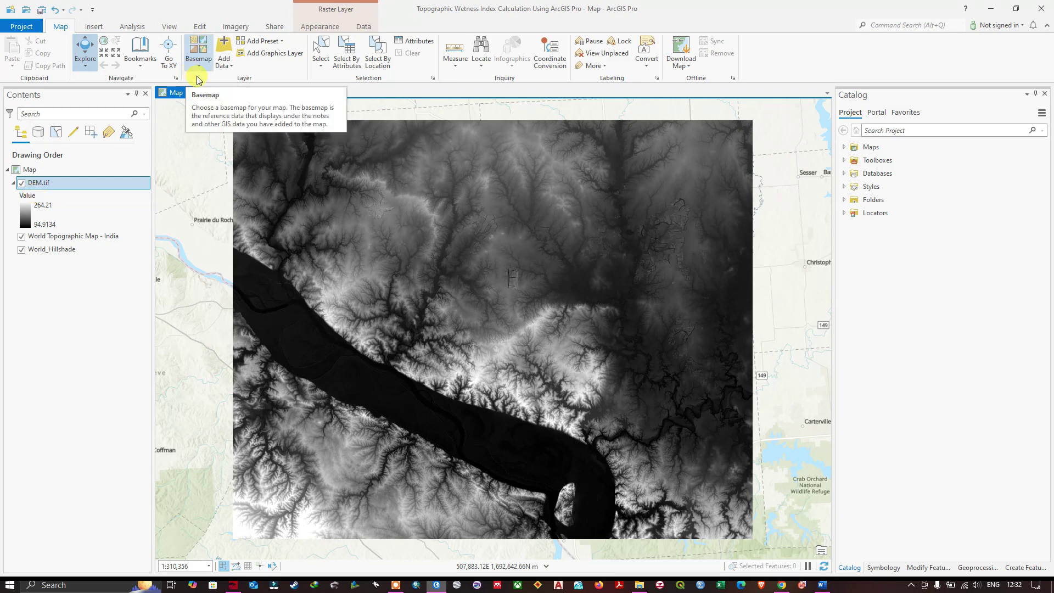
Show the full list of geoprocessing toolboxes and widen the Geoprocessing pane slightly
{"action": "left_click", "coordinate": [131, 27]}
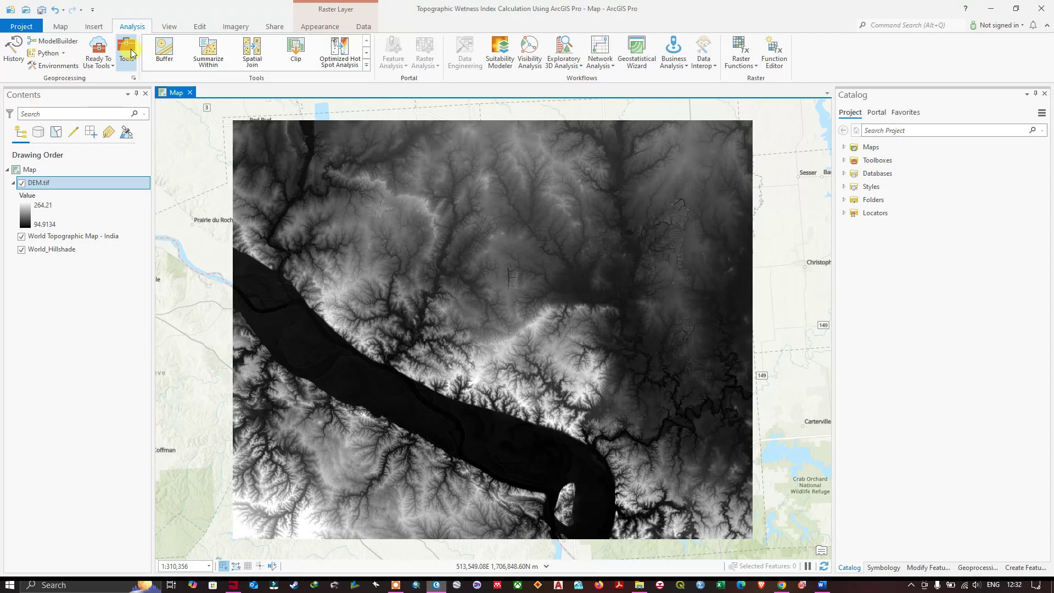
{"action": "left_click", "coordinate": [127, 53]}
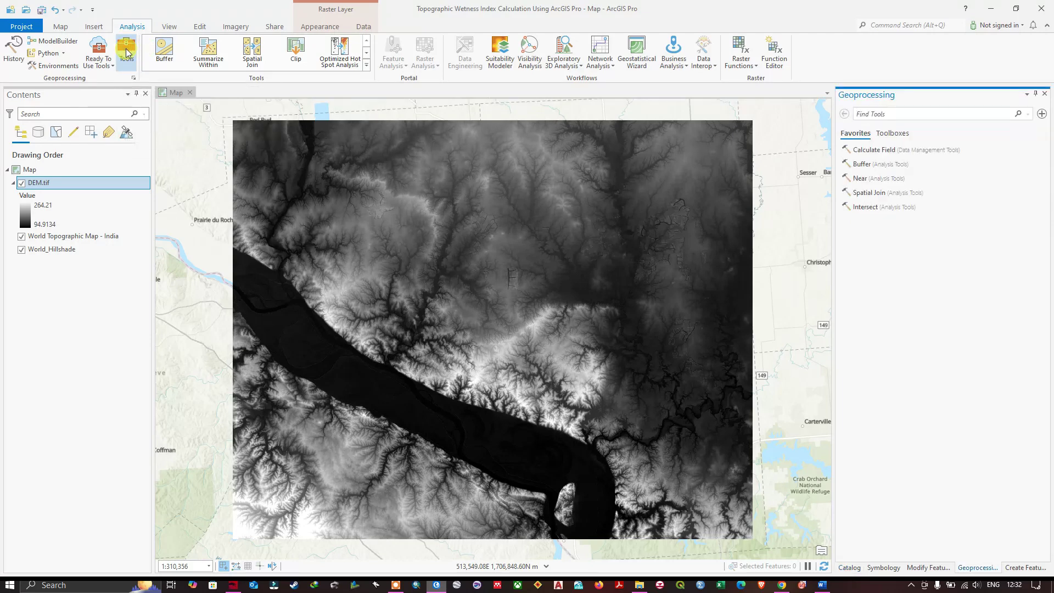
{"action": "left_click", "coordinate": [892, 112]}
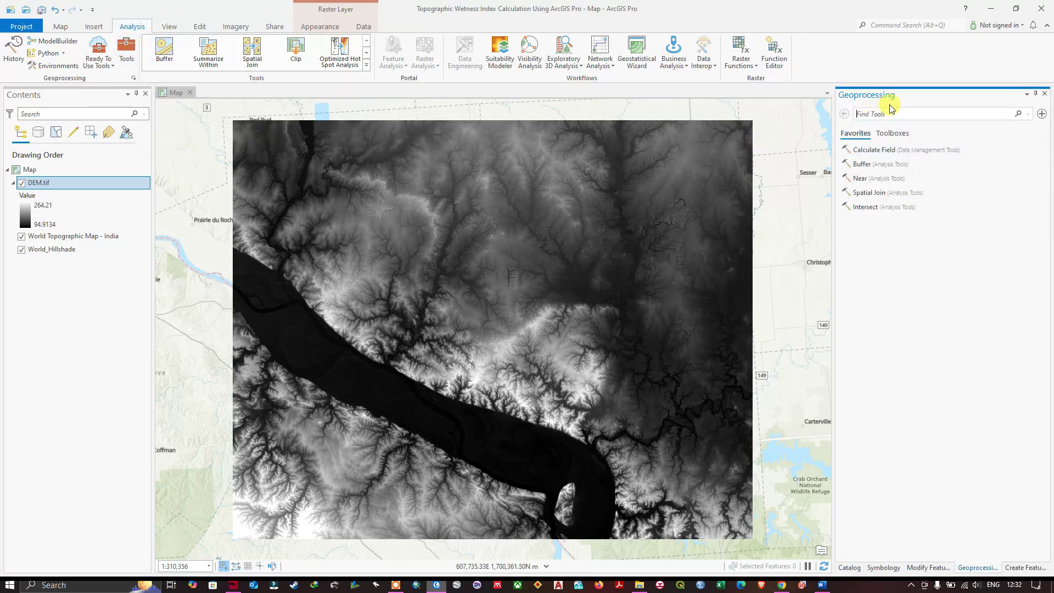
{"action": "left_click", "coordinate": [895, 133]}
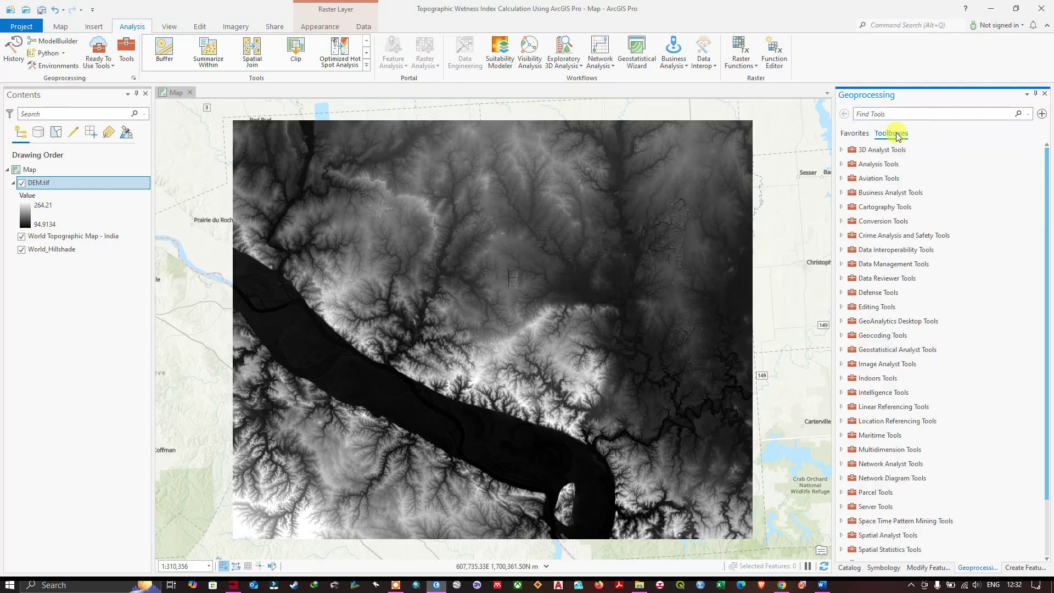
{"action": "left_click_drag", "start_coordinate": [833, 194], "coordinate": [806, 188]}
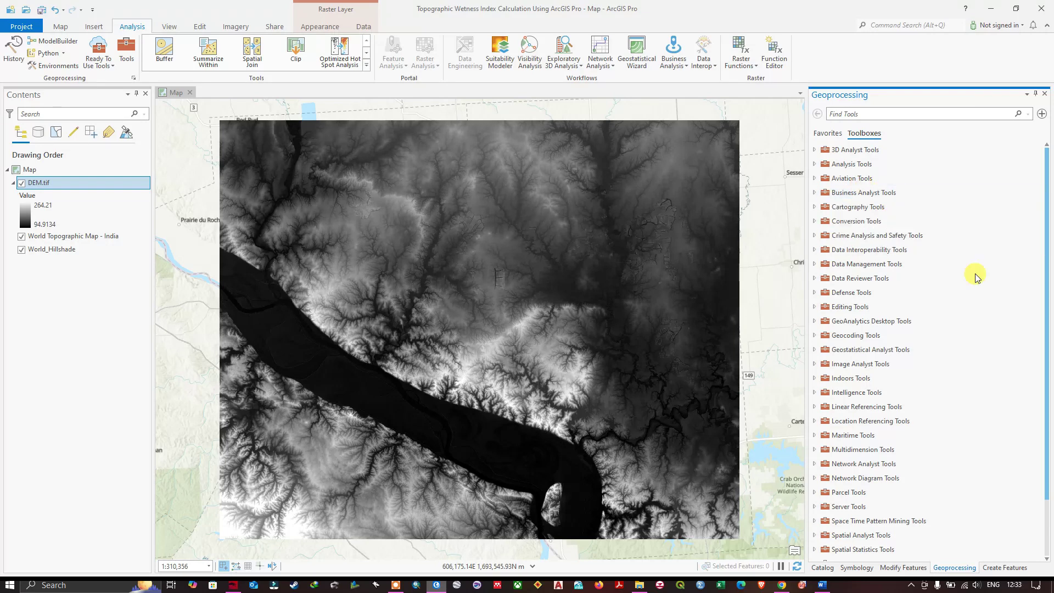
Expand the Hydrology toolset within Spatial Analyst Tools
{"action": "scroll", "coordinate": [952, 314], "scroll_direction": "down", "scroll_amount": 1}
{"action": "scroll", "coordinate": [953, 315], "scroll_direction": "down", "scroll_amount": 1}
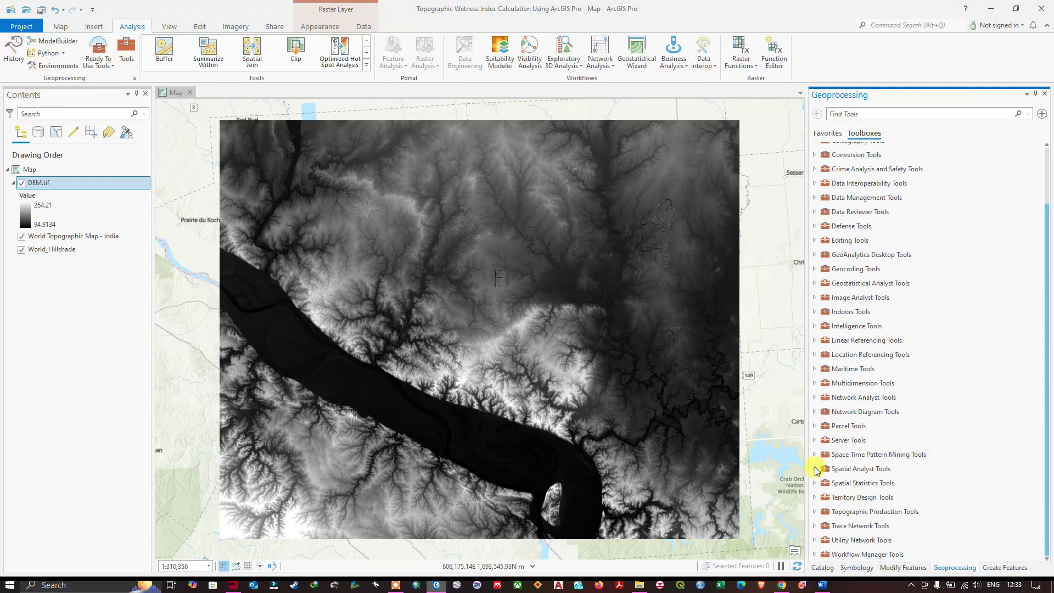
{"action": "left_click", "coordinate": [816, 469]}
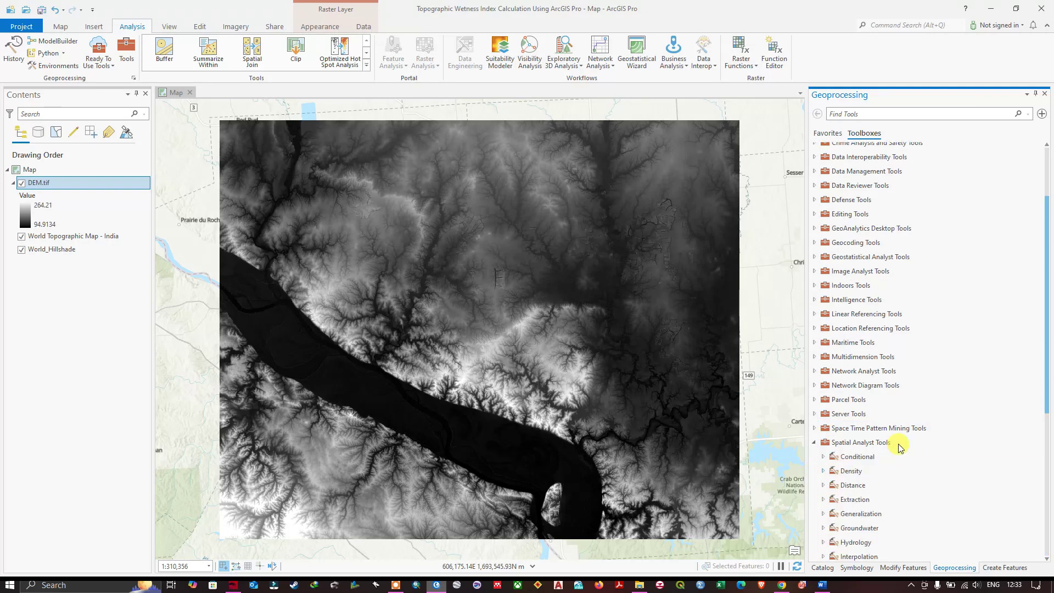
{"action": "scroll", "coordinate": [894, 436], "scroll_direction": "down", "scroll_amount": 3}
{"action": "scroll", "coordinate": [879, 431], "scroll_direction": "down", "scroll_amount": 1}
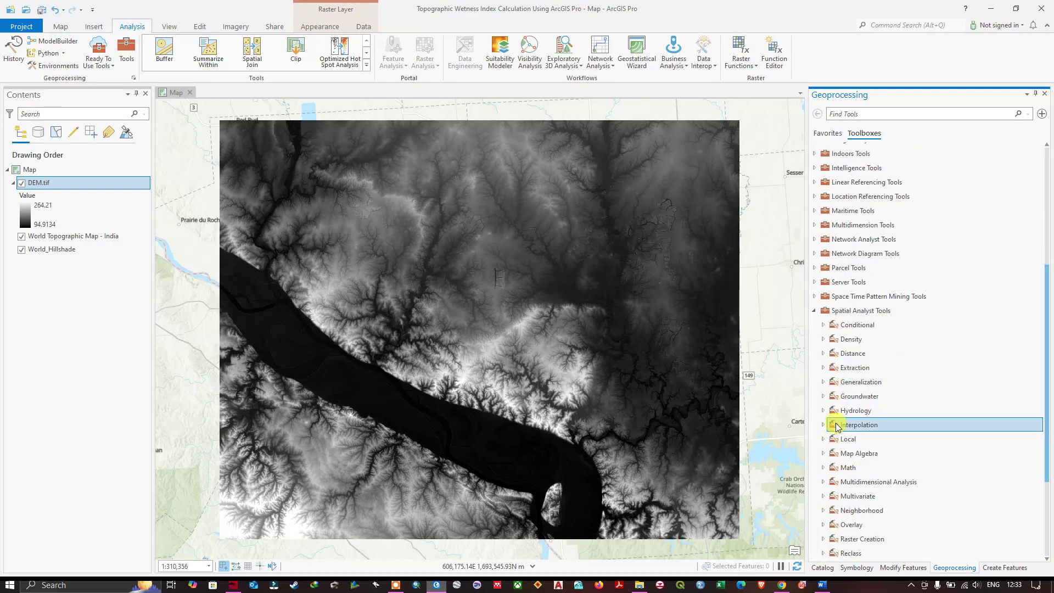
{"action": "left_click", "coordinate": [834, 413]}
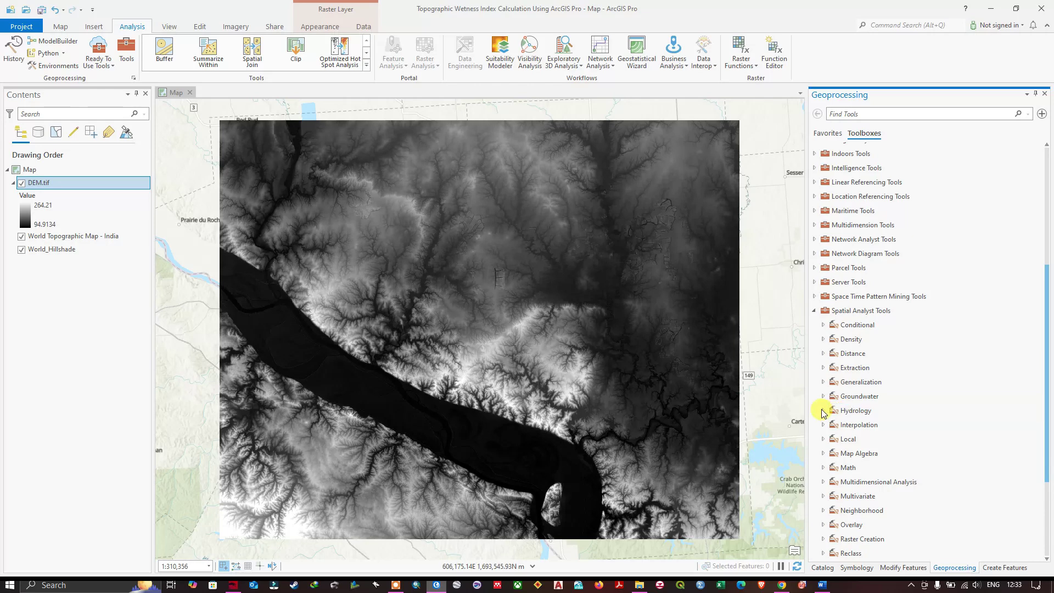
{"action": "left_click", "coordinate": [824, 413]}
{"action": "scroll", "coordinate": [941, 426], "scroll_direction": "down", "scroll_amount": 2}
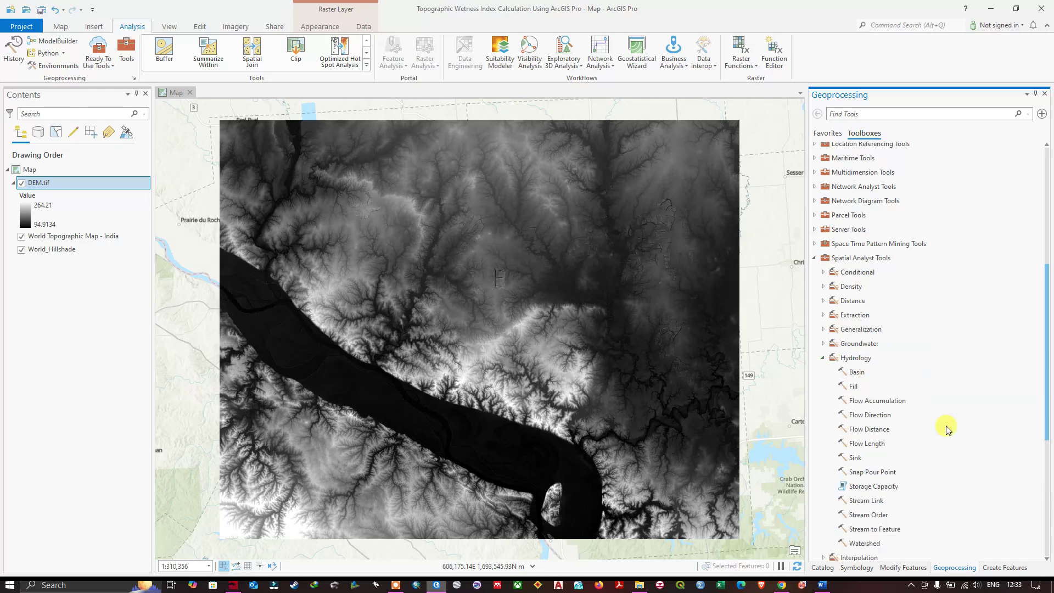
Open the Fill tool and set DEM.tif as its input surface raster
{"action": "left_click", "coordinate": [855, 387]}
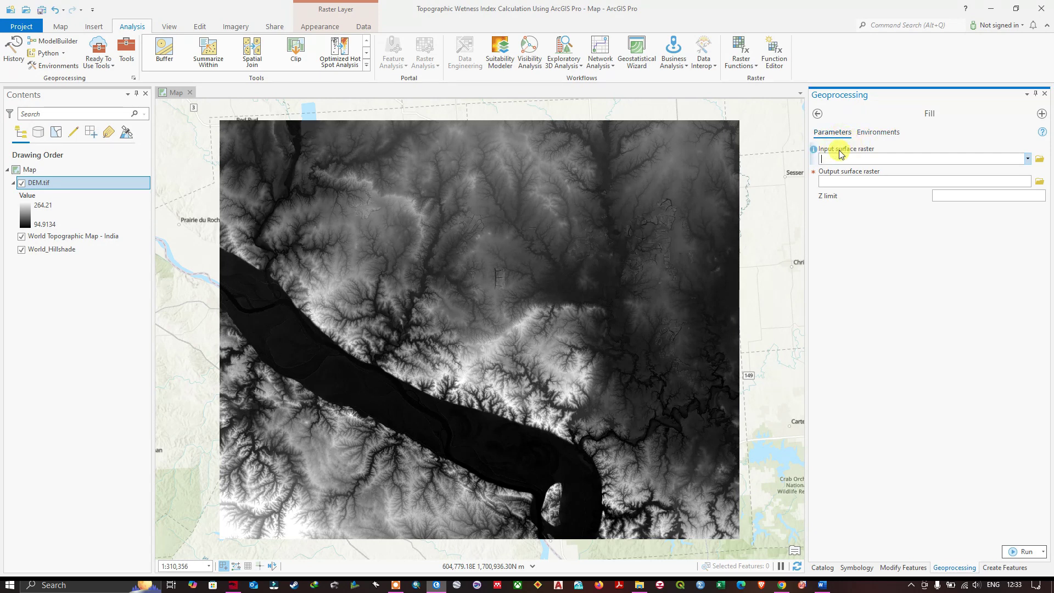
{"action": "left_click", "coordinate": [1028, 159]}
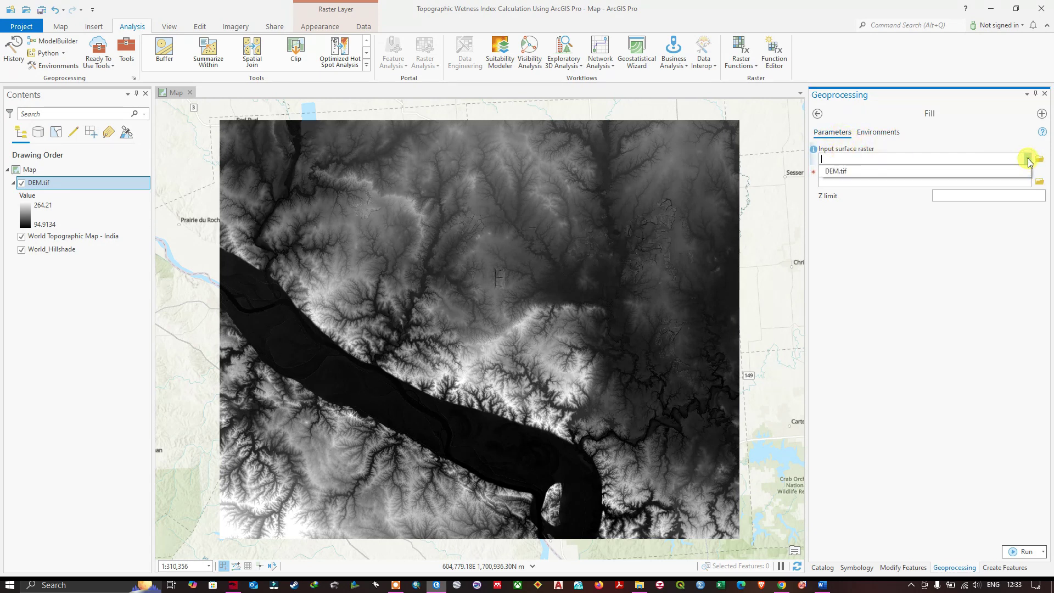
{"action": "left_click", "coordinate": [837, 172]}
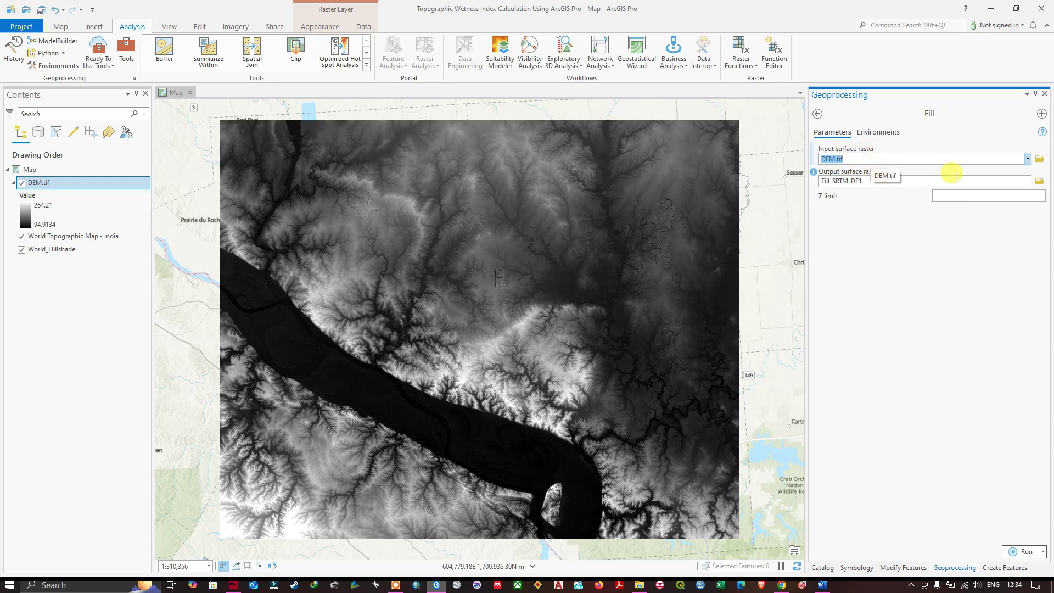
Set the Fill output surface raster to Fill.tif in the project's Shapefiles folder
{"action": "left_click", "coordinate": [1041, 183]}
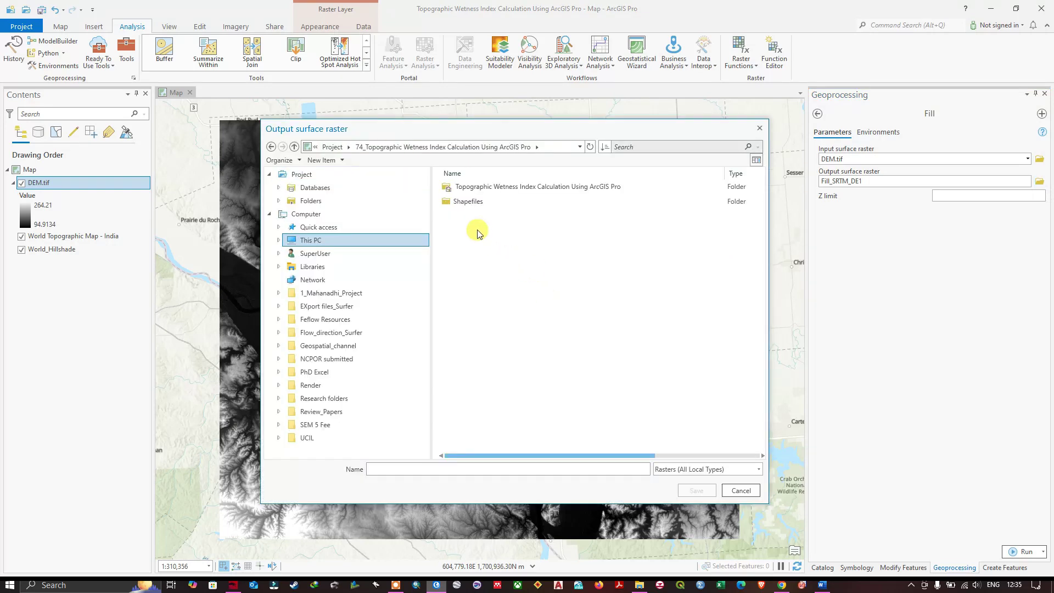
{"action": "left_click", "coordinate": [468, 203]}
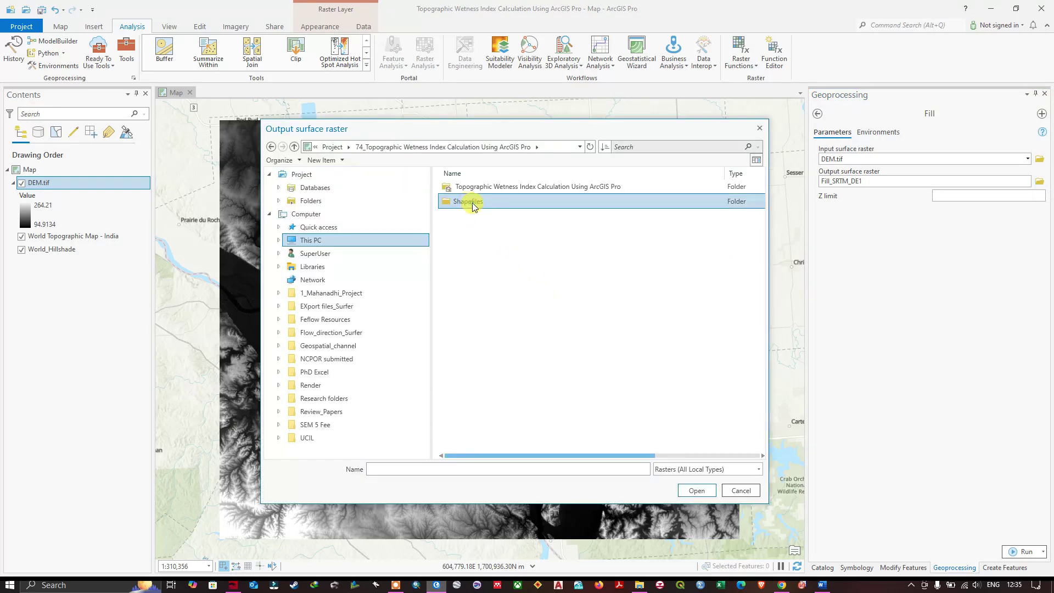
{"action": "double_click", "coordinate": [469, 202]}
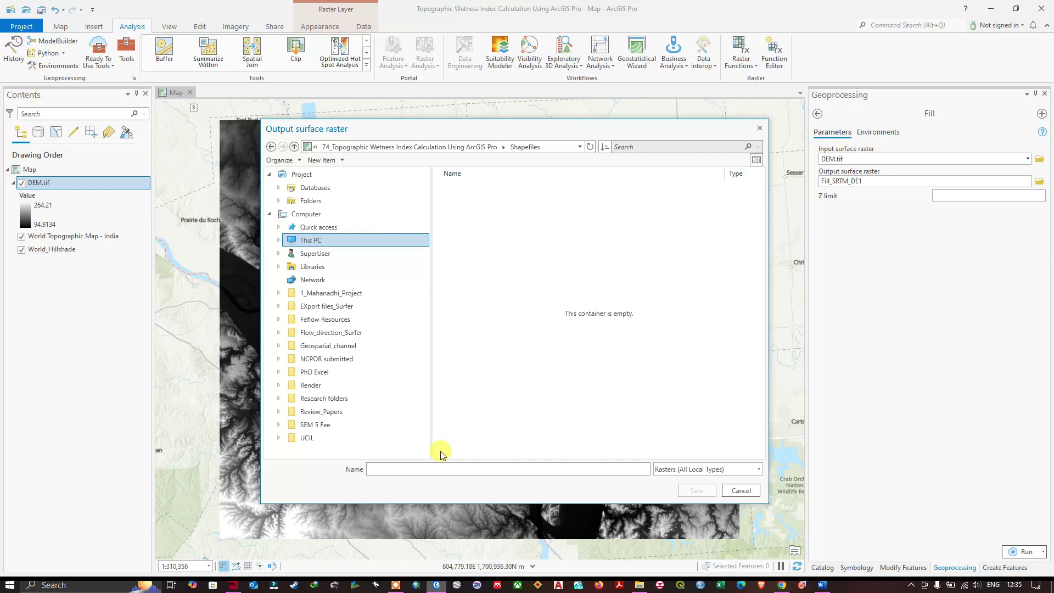
{"action": "left_click", "coordinate": [406, 468]}
{"action": "type", "text": "Fill.tif"}
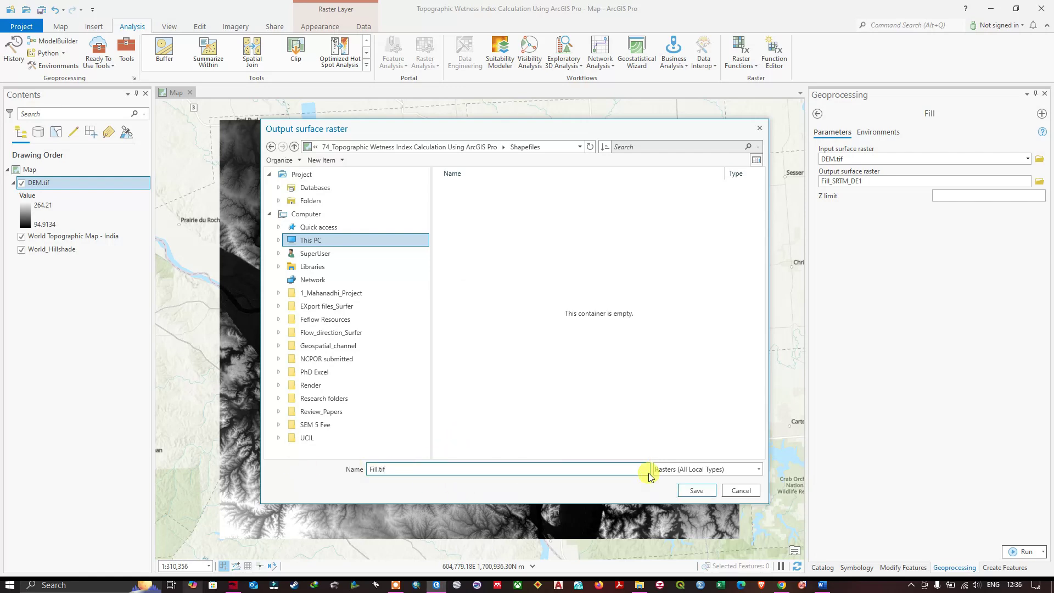
{"action": "left_click", "coordinate": [695, 489]}
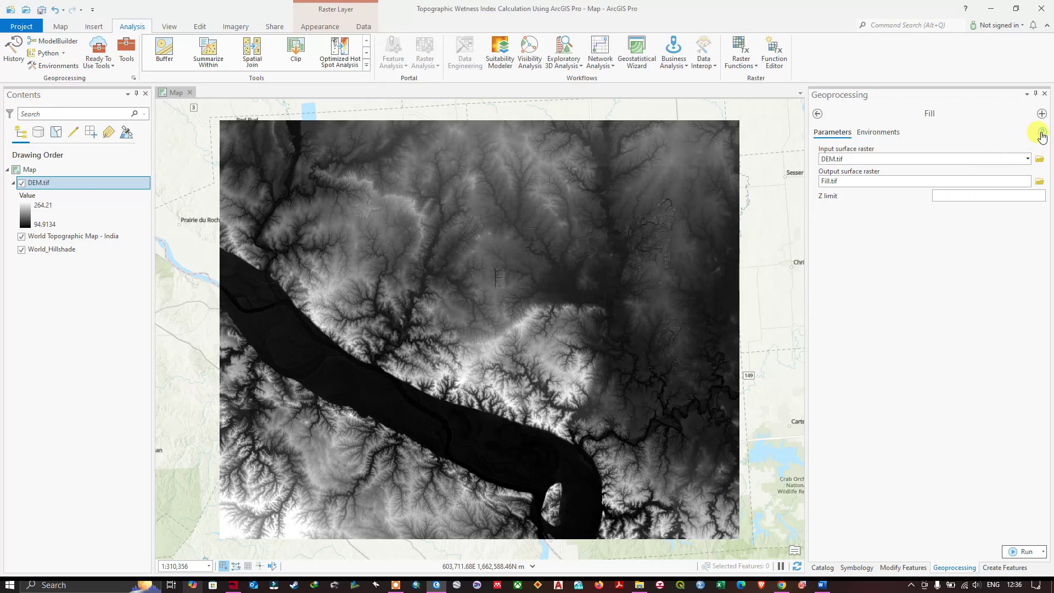
Run the Fill tool on the DEM and hide the DEM.tif layer on the map
{"action": "mouse_move", "coordinate": [1042, 135]}
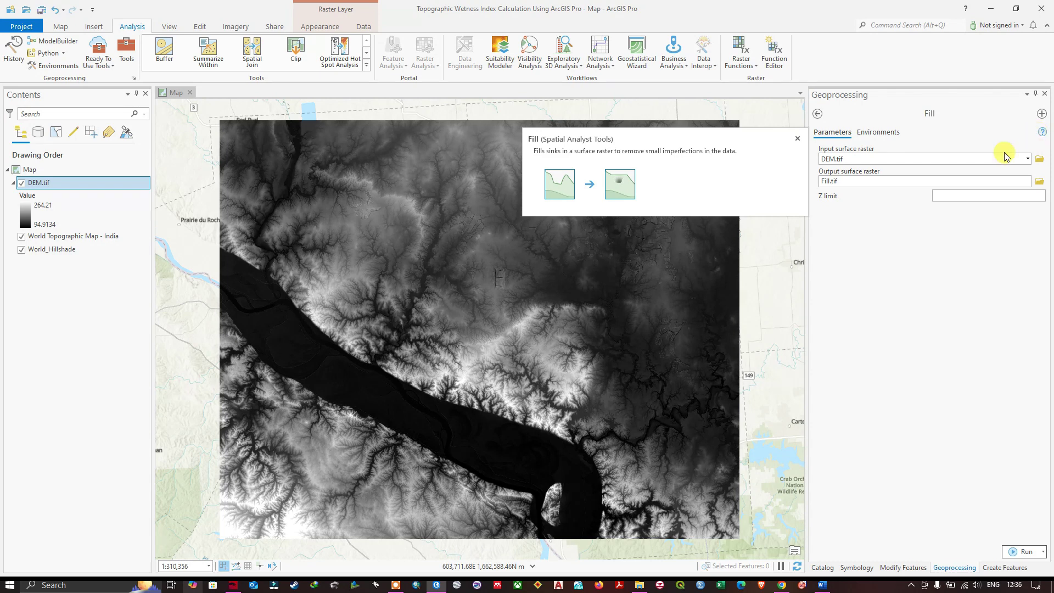
{"action": "left_click", "coordinate": [837, 211]}
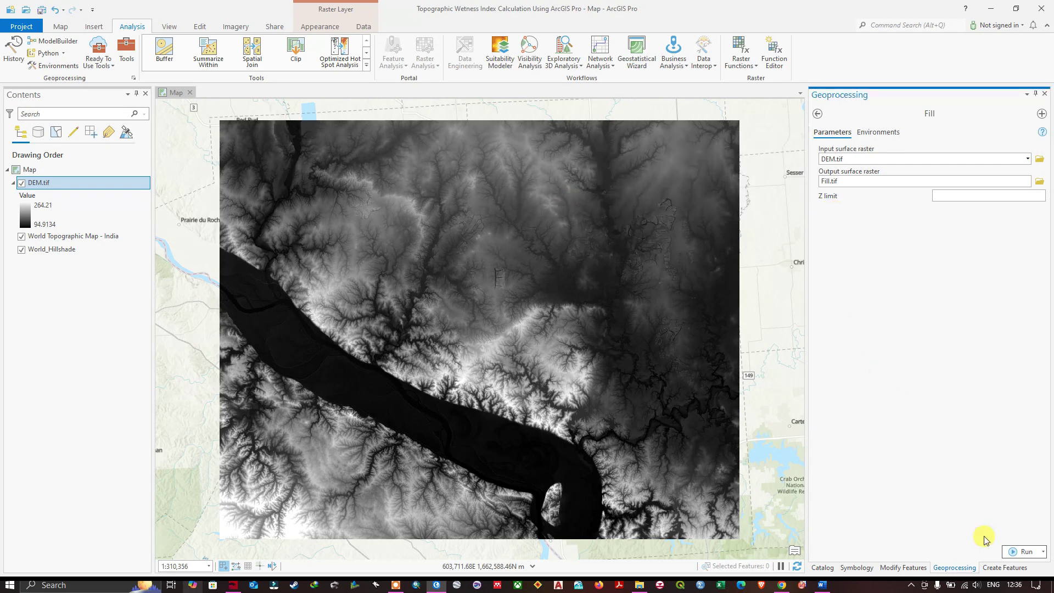
{"action": "left_click", "coordinate": [1027, 553]}
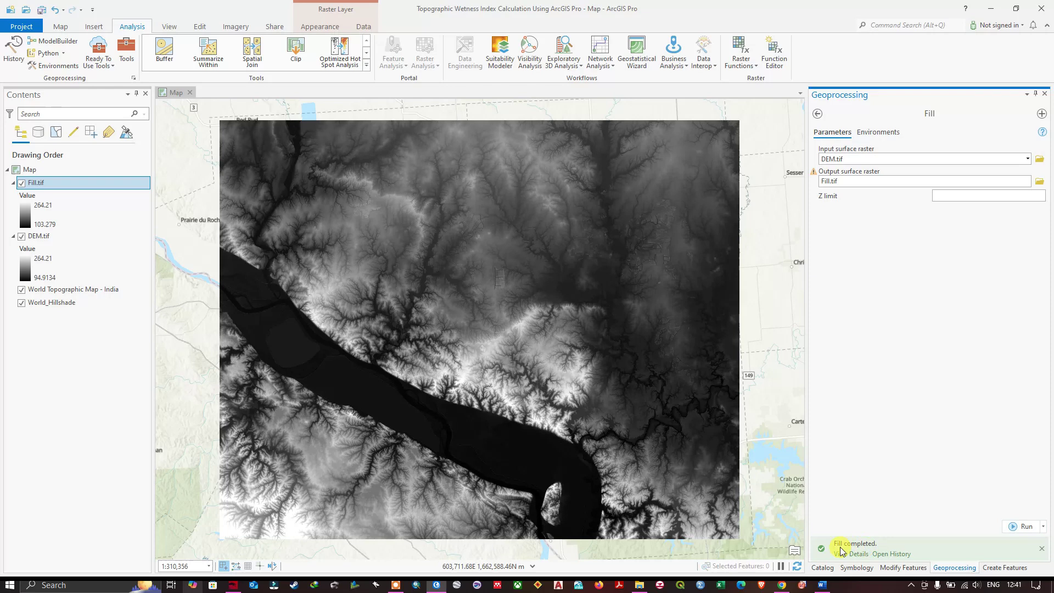
{"action": "left_click", "coordinate": [844, 553]}
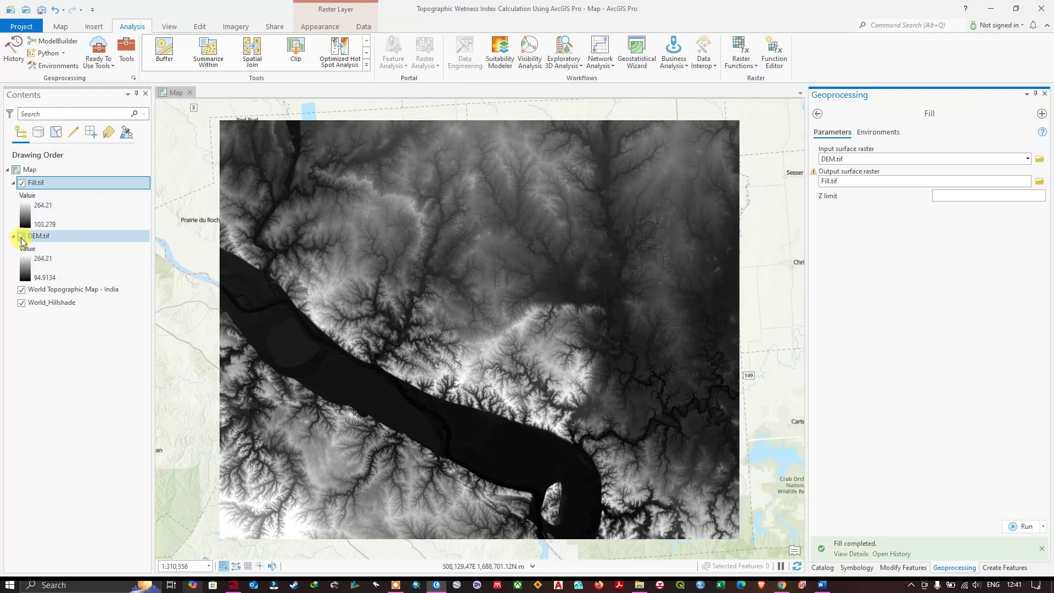
{"action": "left_click", "coordinate": [21, 236]}
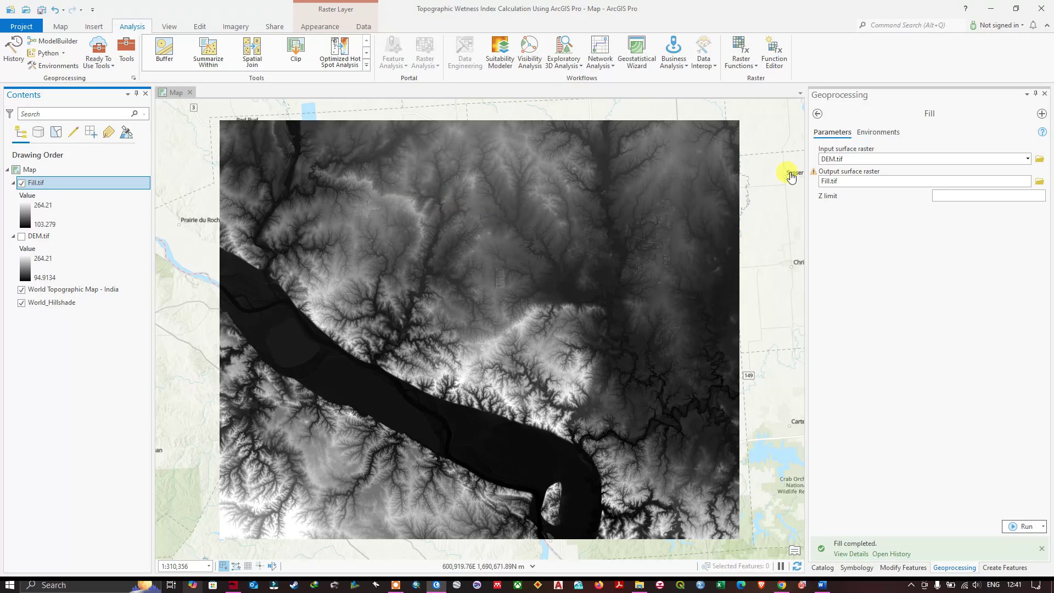
Open the Flow Direction tool from the Hydrology toolset and set Fill.tif as its input surface raster
{"action": "left_click", "coordinate": [818, 113]}
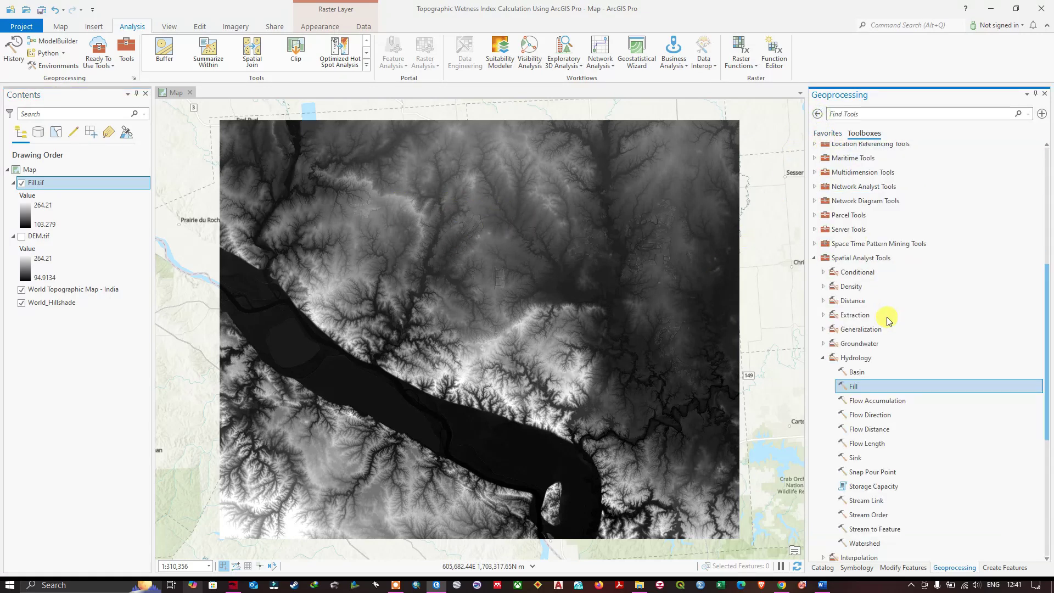
{"action": "left_click", "coordinate": [854, 417]}
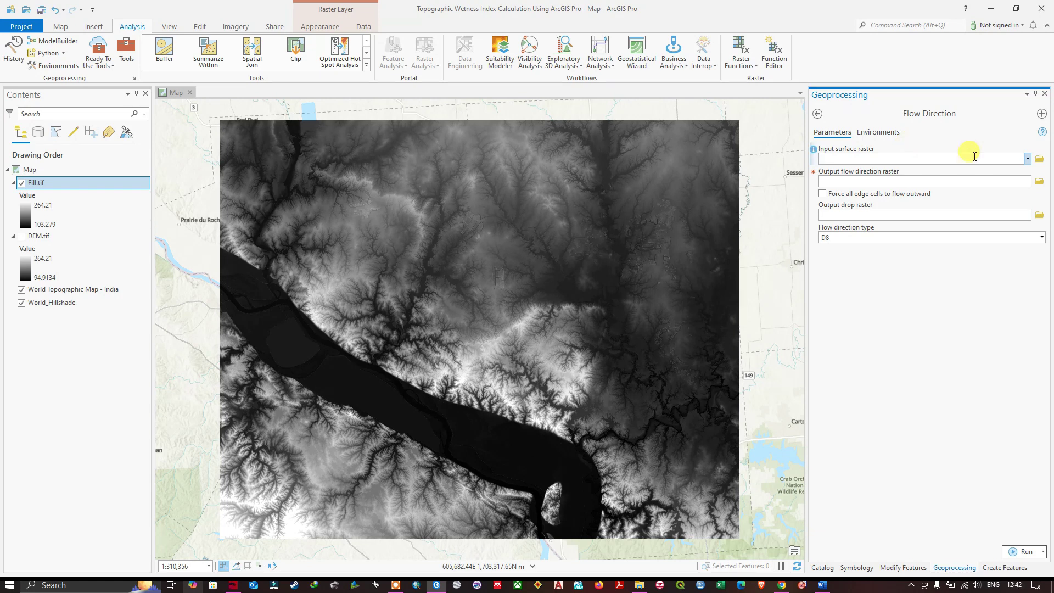
{"action": "left_click", "coordinate": [1027, 159]}
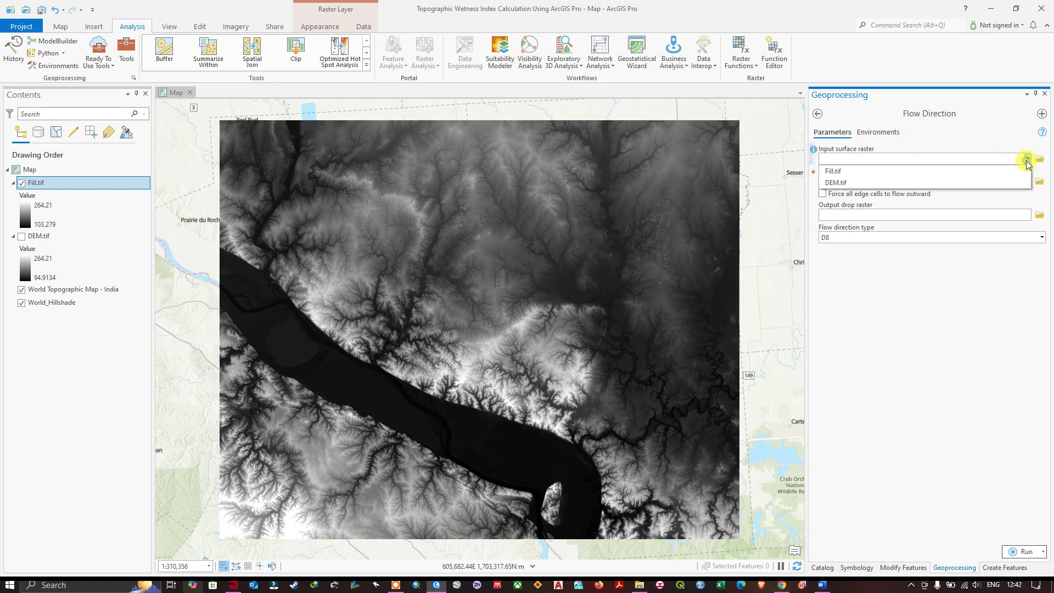
{"action": "left_click", "coordinate": [838, 172]}
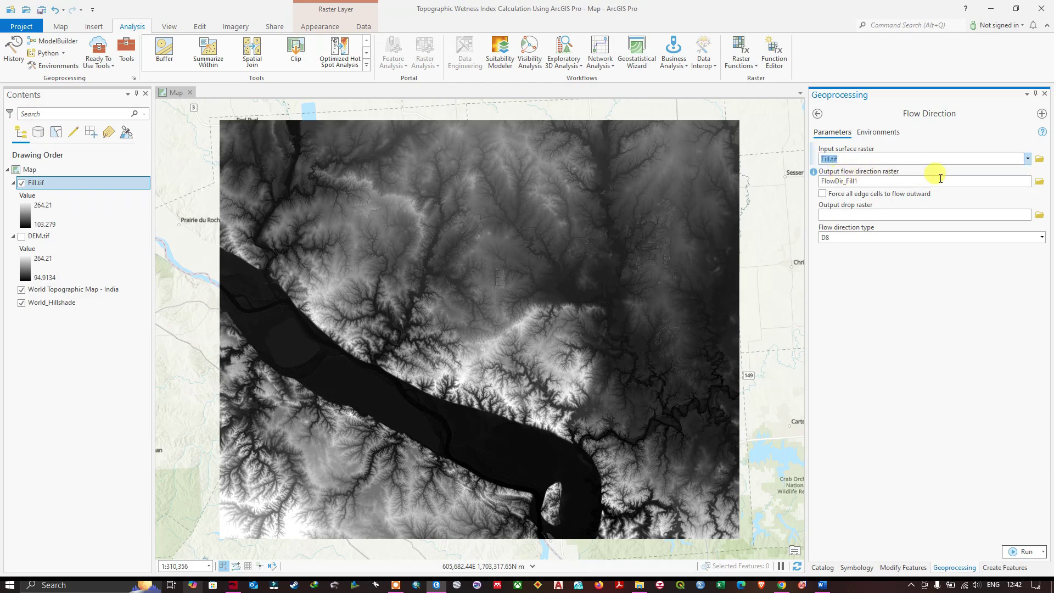
Set the output flow direction raster to flow_direction.tif in the Shapefiles folder
{"action": "left_click", "coordinate": [1039, 182]}
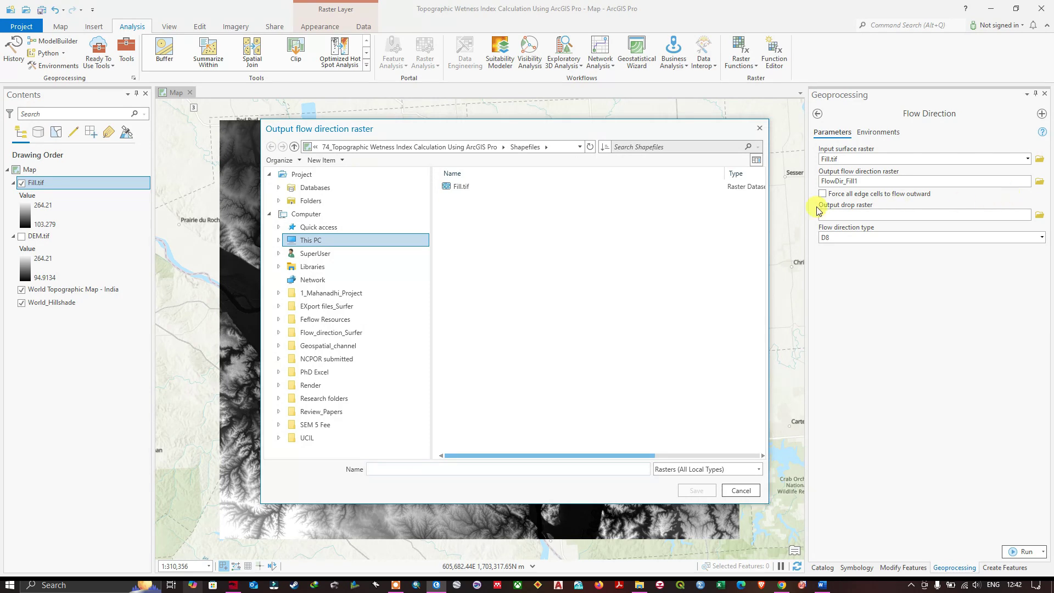
{"action": "left_click", "coordinate": [415, 467]}
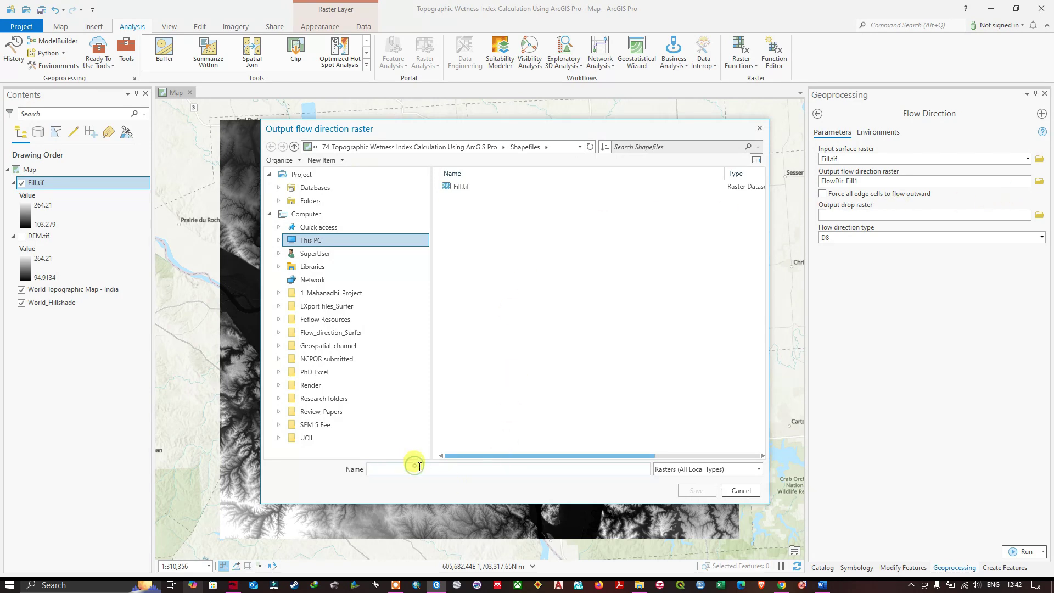
{"action": "type", "text": "f"}
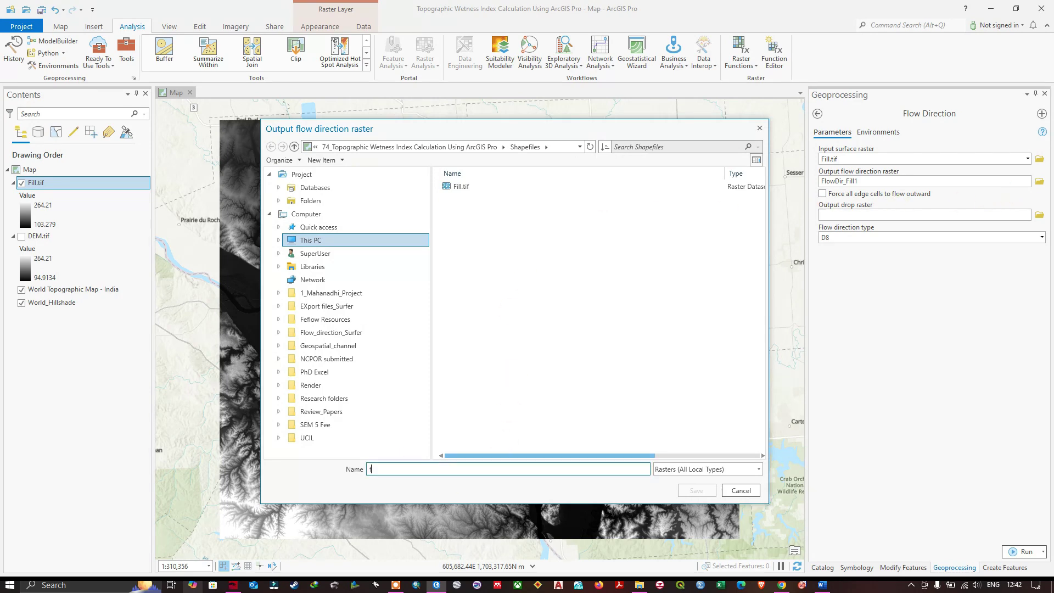
{"action": "type", "text": "low_direction.tif"}
{"action": "left_click", "coordinate": [384, 470]}
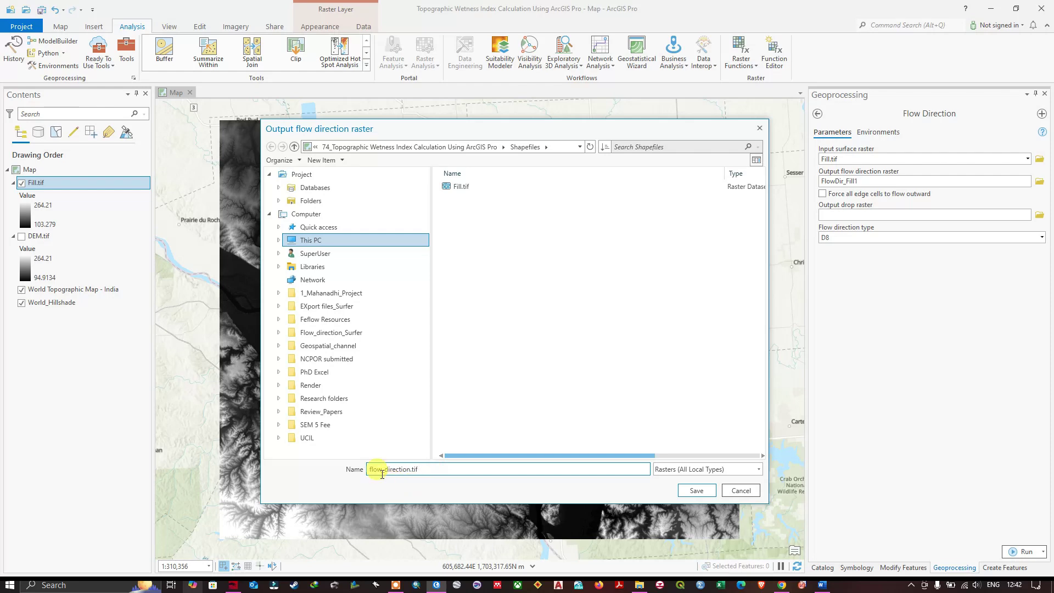
{"action": "key", "text": "BackSpace"}
{"action": "type", "text": "_"}
{"action": "left_click", "coordinate": [696, 491]}
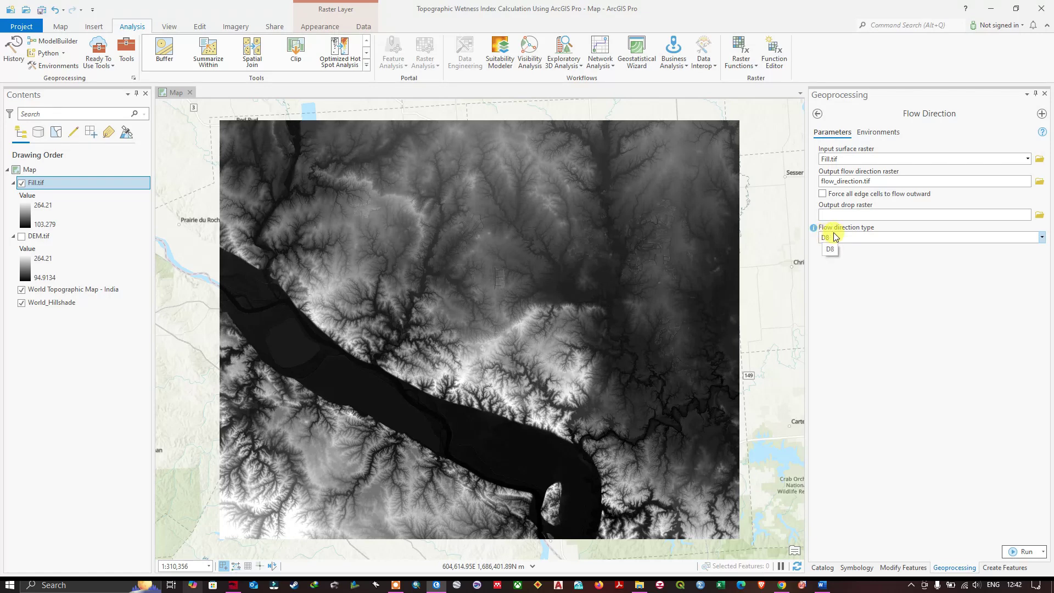
Keep D8 as the flow direction type and run the Flow Direction tool
{"action": "left_click", "coordinate": [1042, 237]}
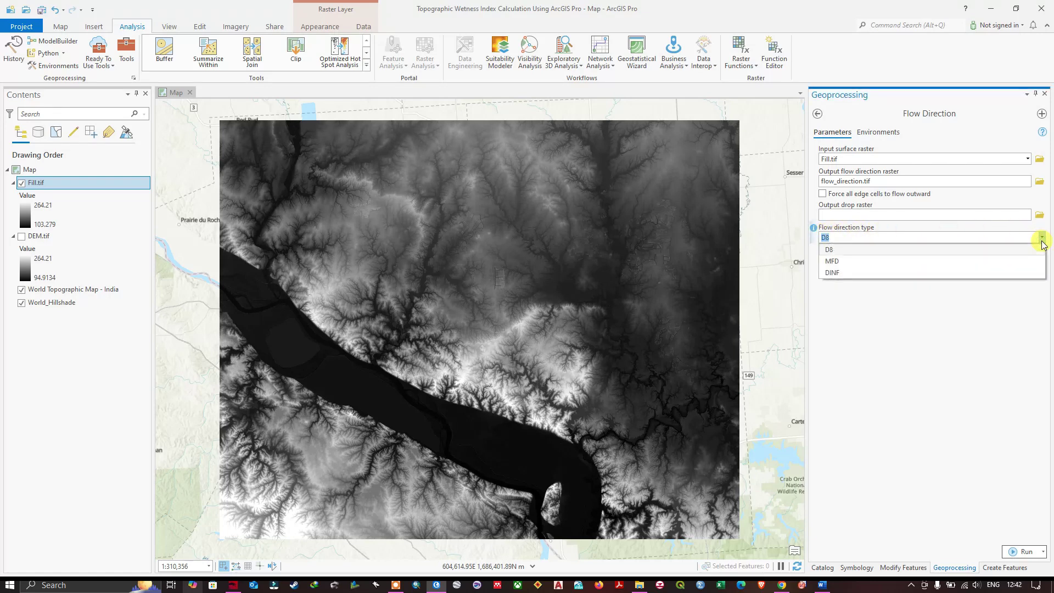
{"action": "left_click", "coordinate": [836, 255]}
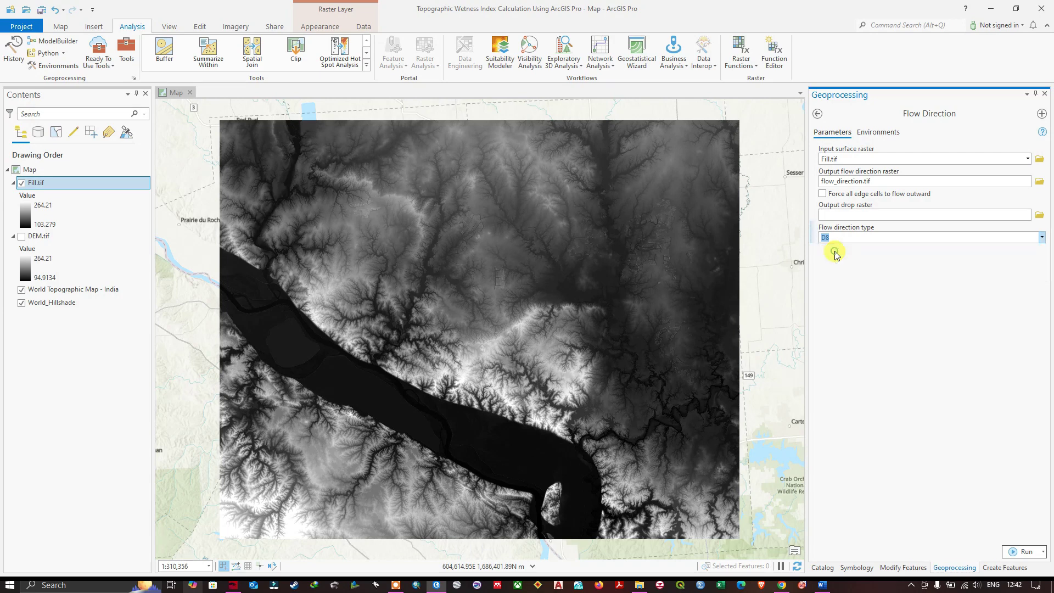
{"action": "mouse_move", "coordinate": [815, 230]}
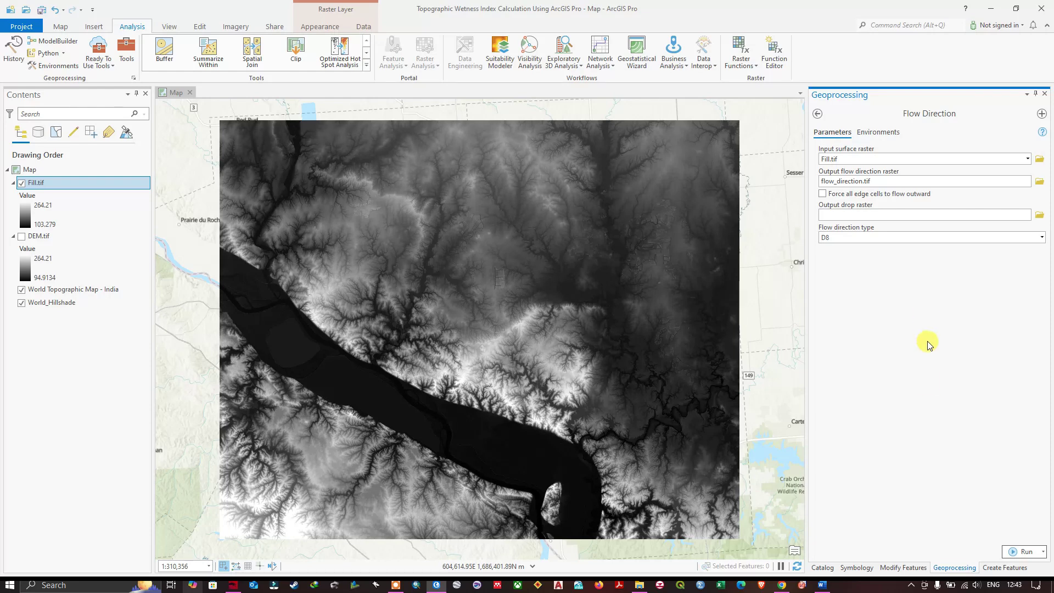
{"action": "left_click", "coordinate": [1025, 554]}
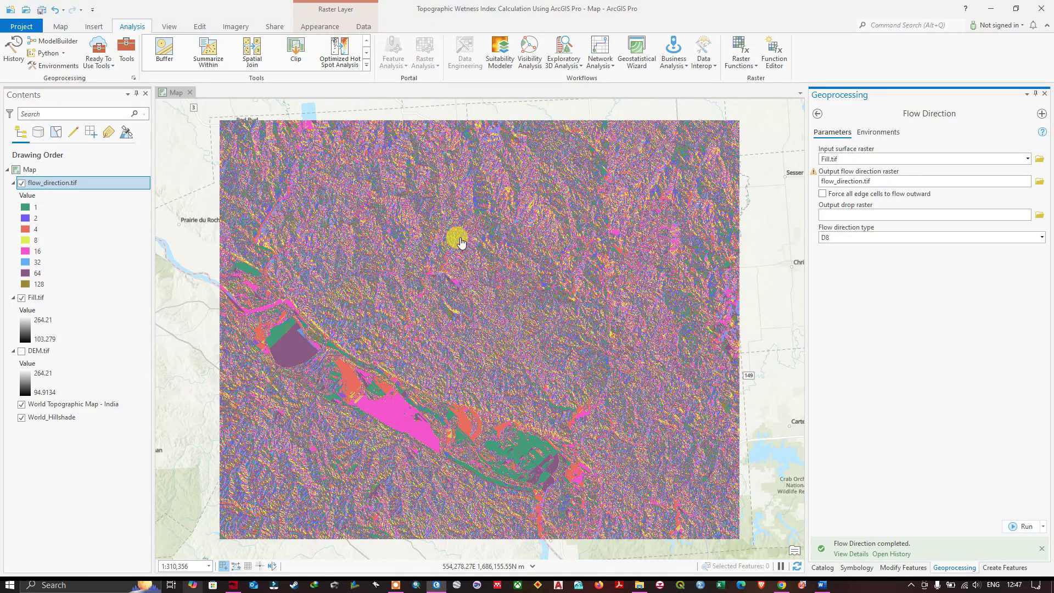
Open the Flow Accumulation tool from the Hydrology toolset and set flow_direction.tif as its input flow direction raster
{"action": "left_click", "coordinate": [817, 114]}
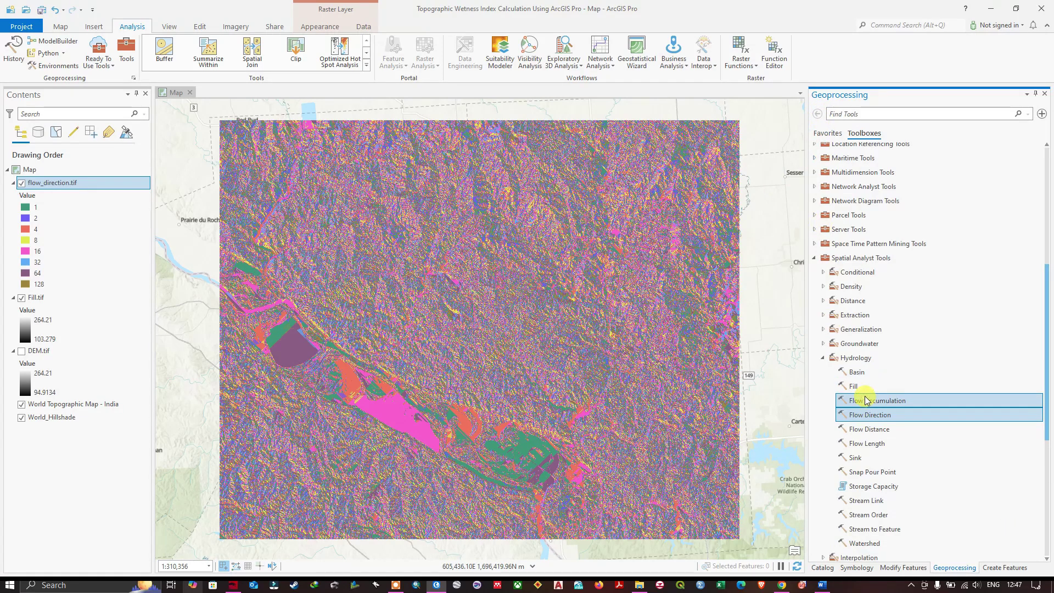
{"action": "scroll", "coordinate": [868, 390], "scroll_direction": "down", "scroll_amount": 1}
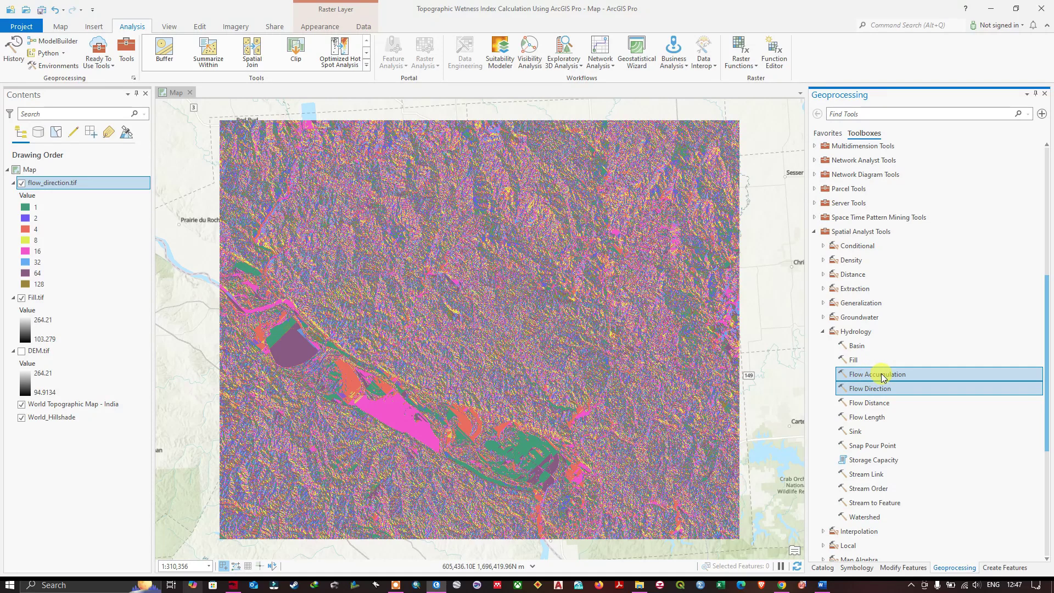
{"action": "double_click", "coordinate": [877, 375]}
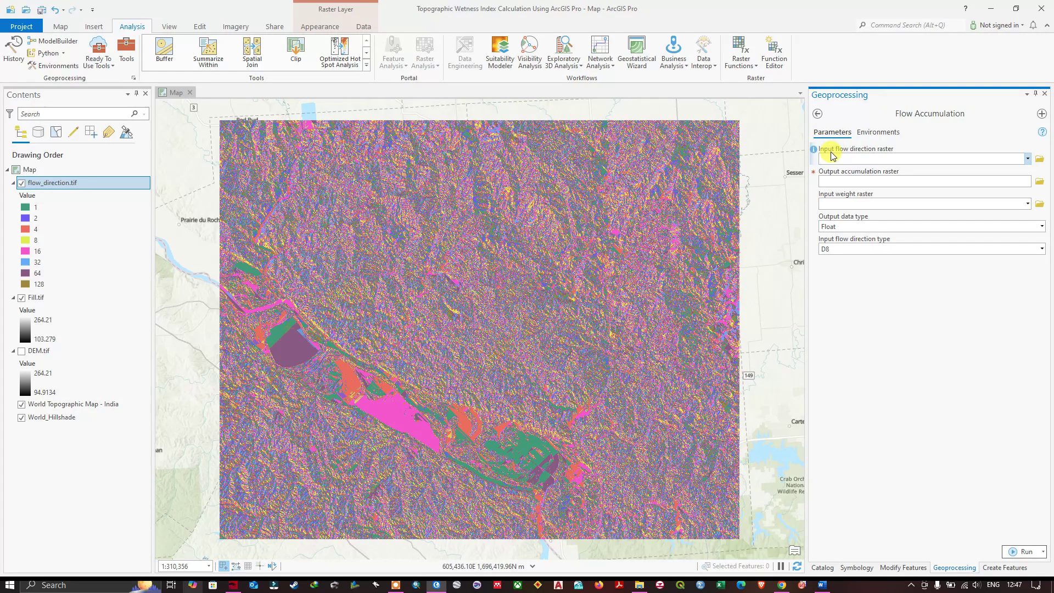
{"action": "left_click", "coordinate": [1029, 159]}
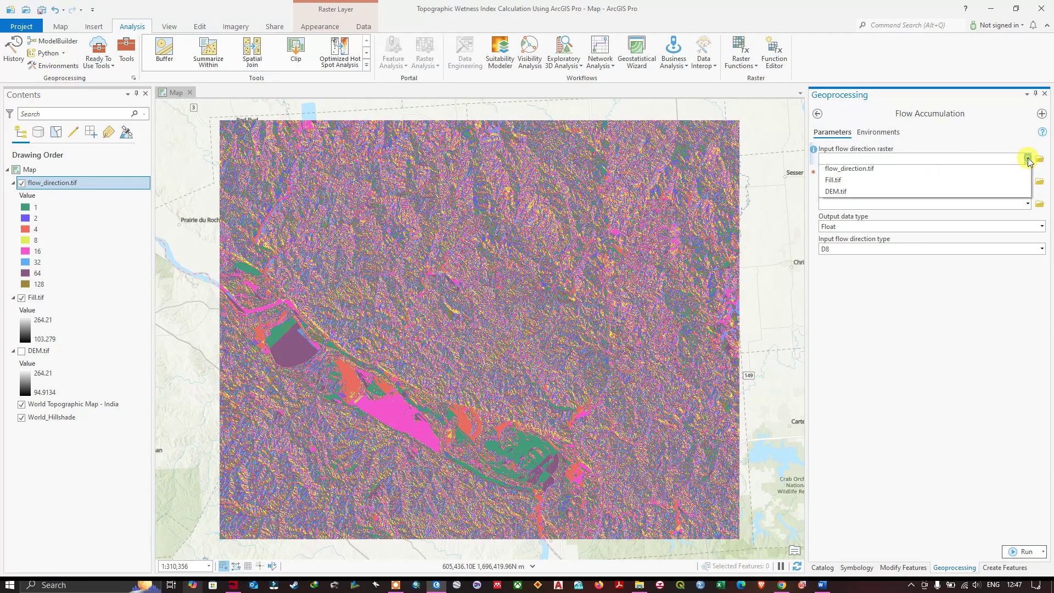
{"action": "left_click", "coordinate": [848, 172]}
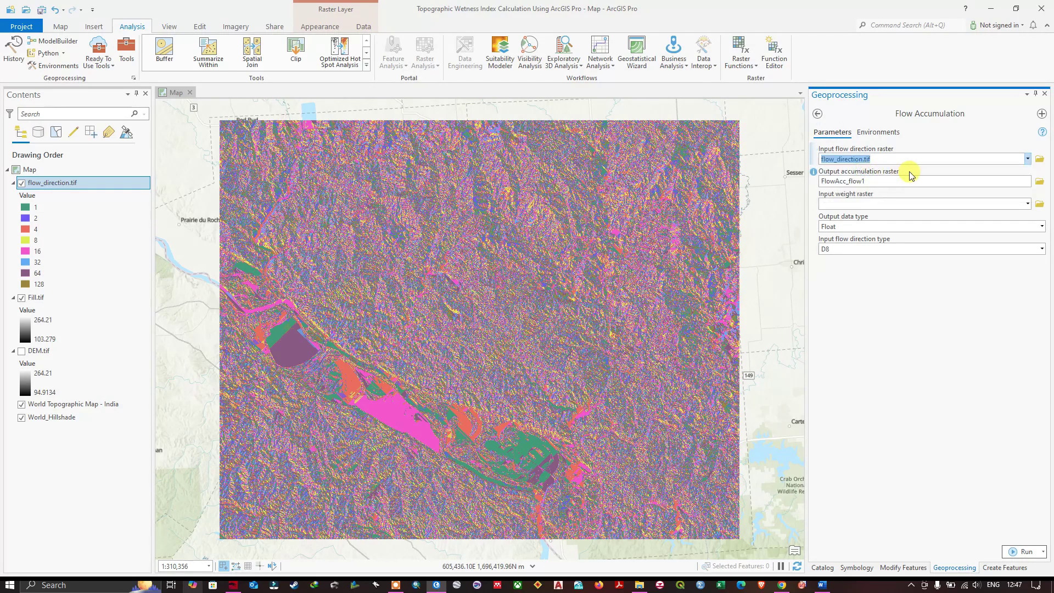
Set the output accumulation raster to flow_accumulation.tif in the project's Shapefiles folder
{"action": "left_click", "coordinate": [1040, 182]}
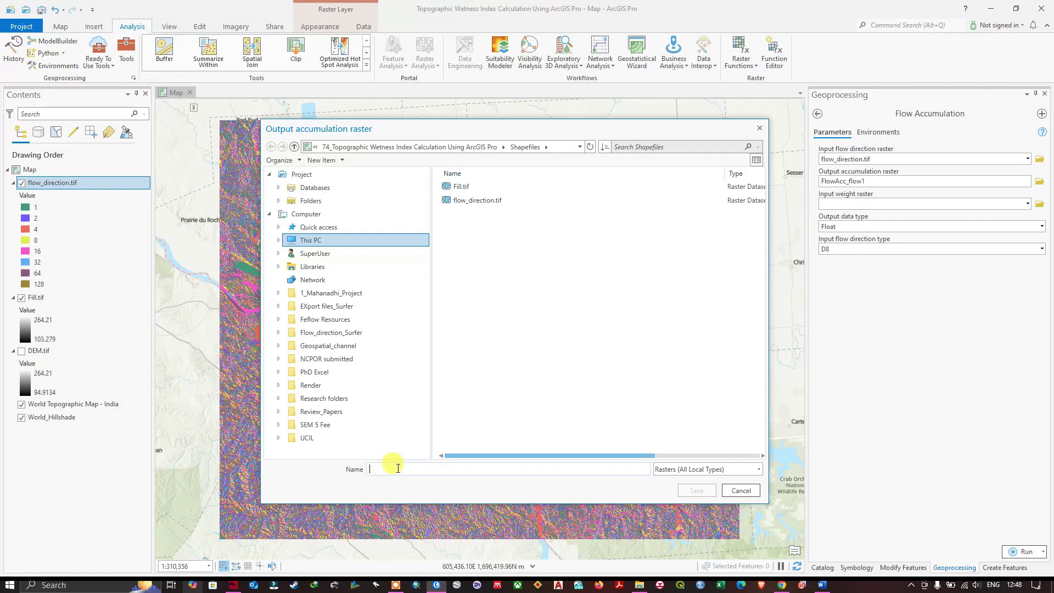
{"action": "type", "text": "flow_accumulation.tif"}
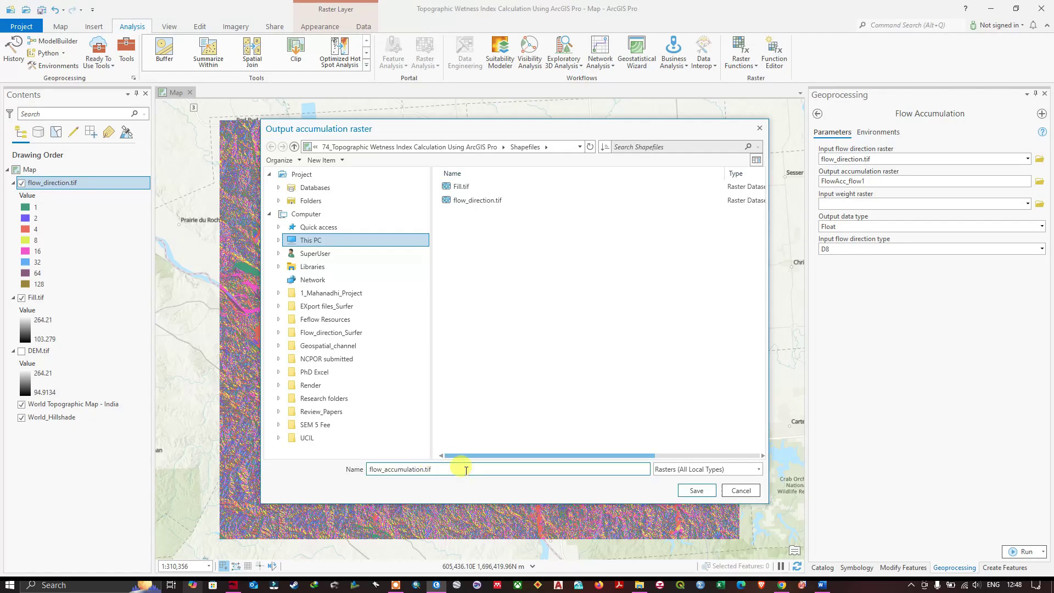
{"action": "left_click", "coordinate": [697, 491]}
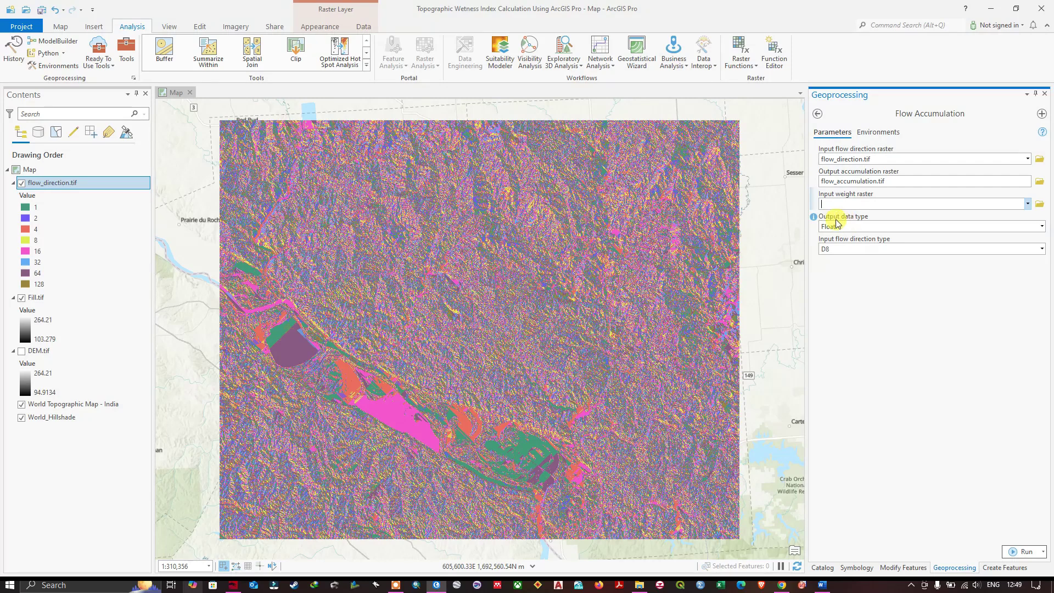
Run Flow Accumulation with Float as the output data type and D8 as the input flow direction type
{"action": "left_click", "coordinate": [1042, 227]}
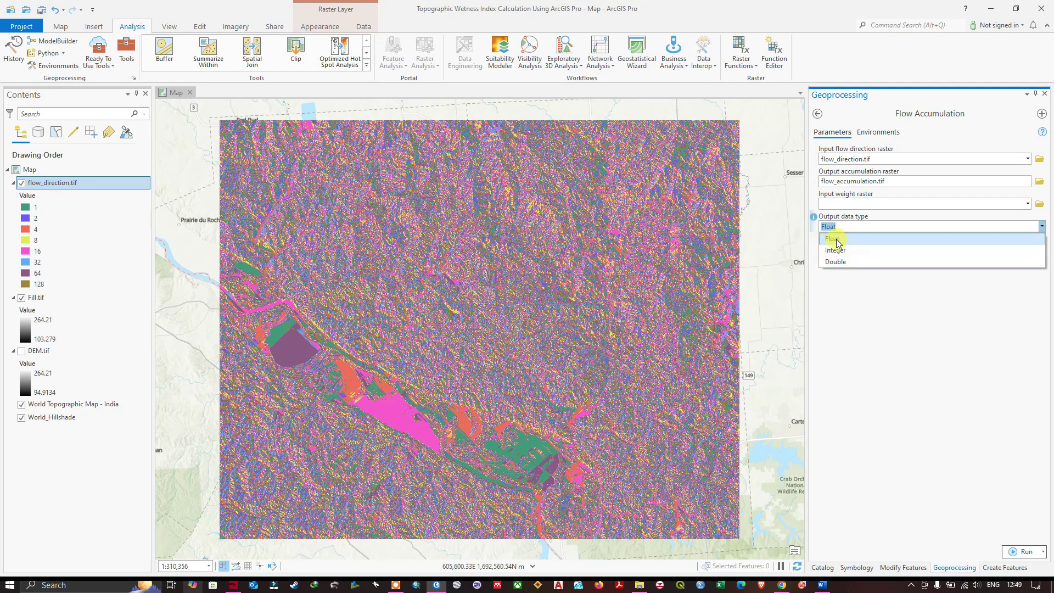
{"action": "left_click", "coordinate": [814, 221]}
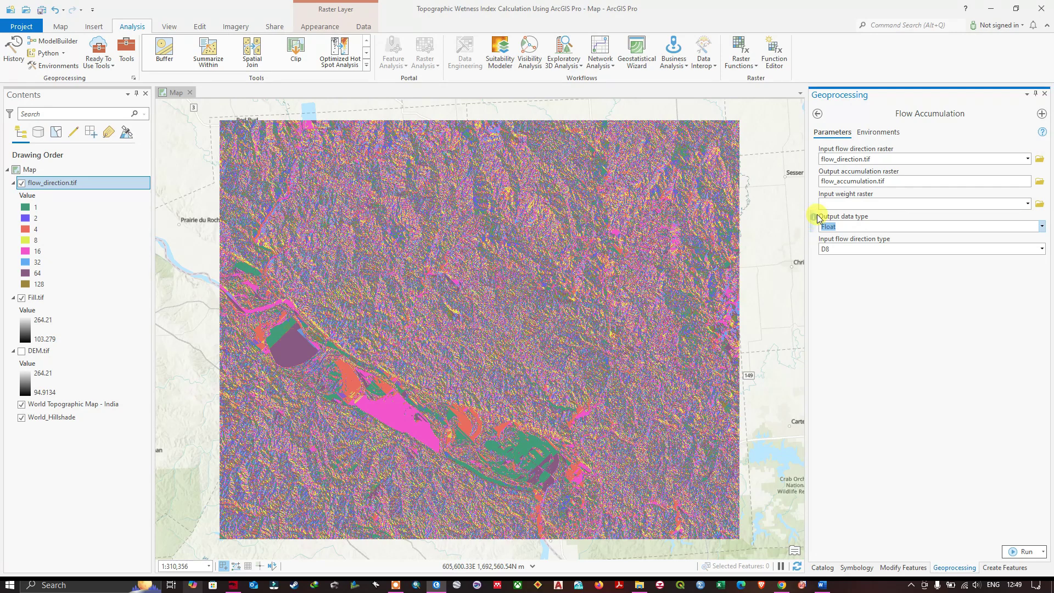
{"action": "mouse_move", "coordinate": [818, 219]}
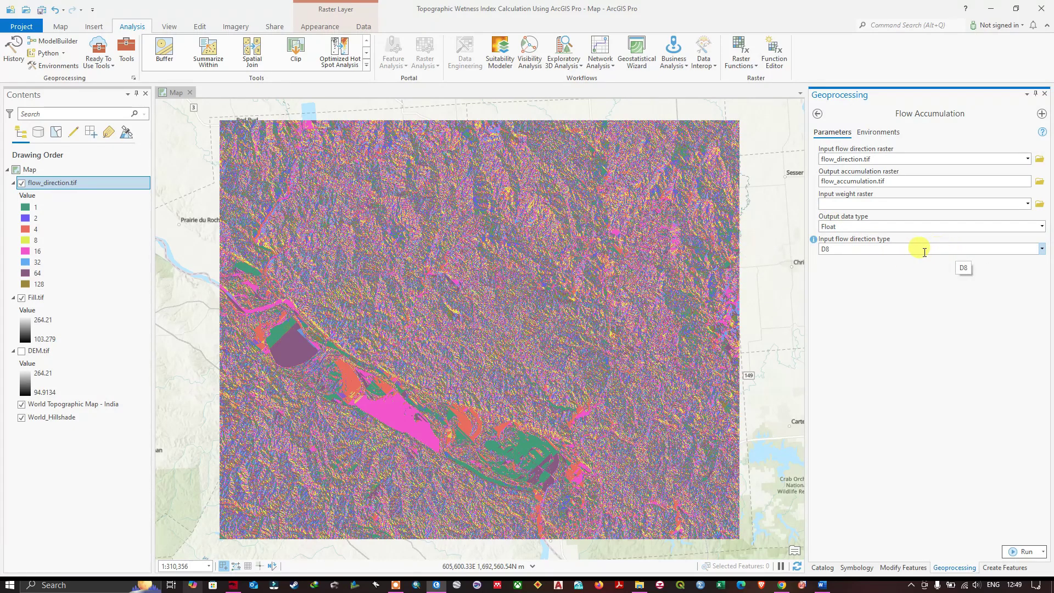
{"action": "left_click", "coordinate": [1042, 249]}
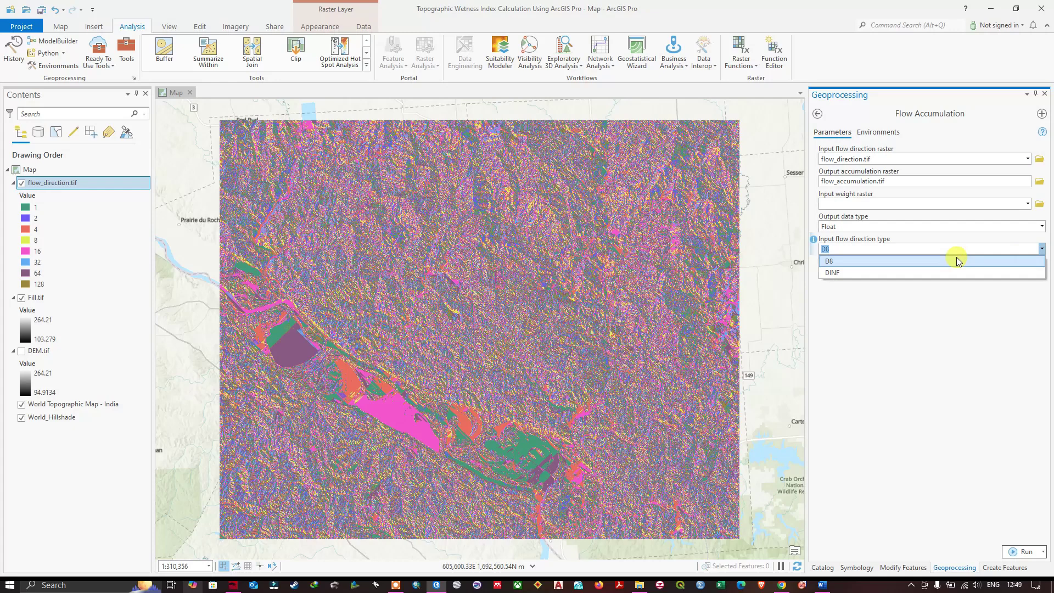
{"action": "left_click", "coordinate": [839, 259]}
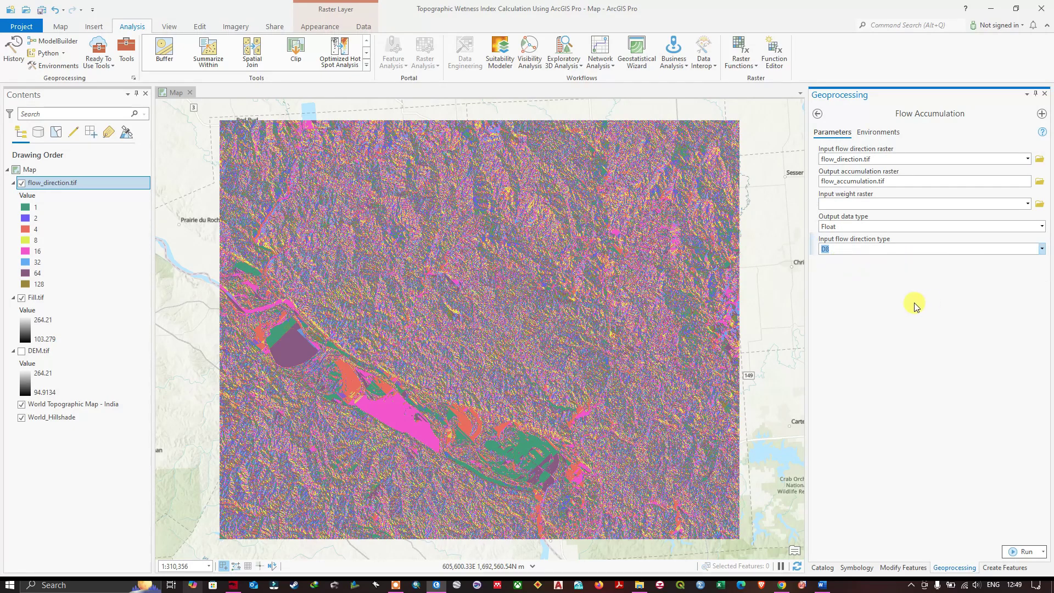
{"action": "left_click", "coordinate": [1023, 552]}
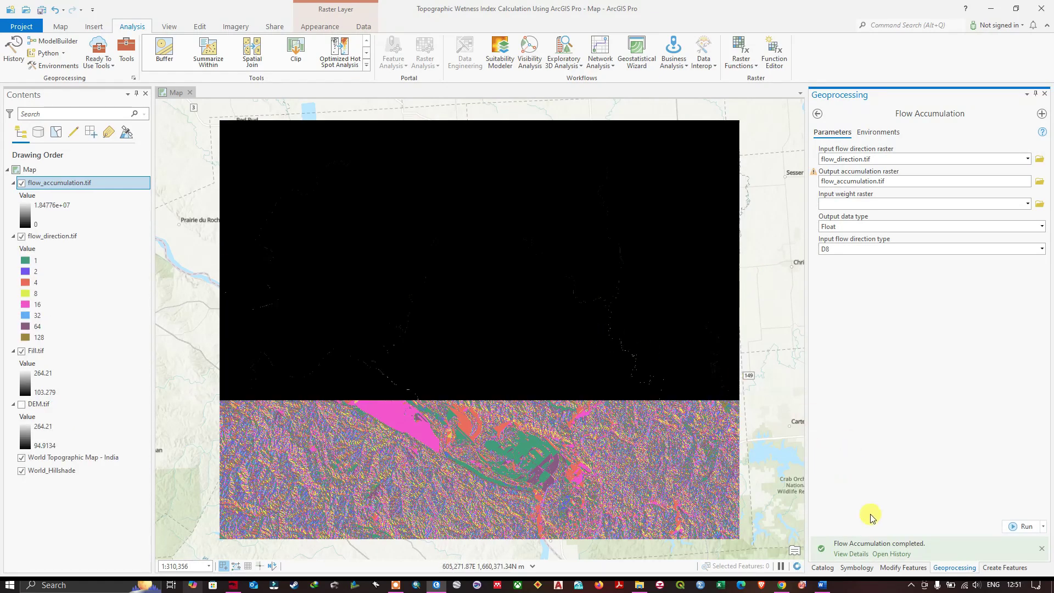
{"action": "mouse_move", "coordinate": [860, 548]}
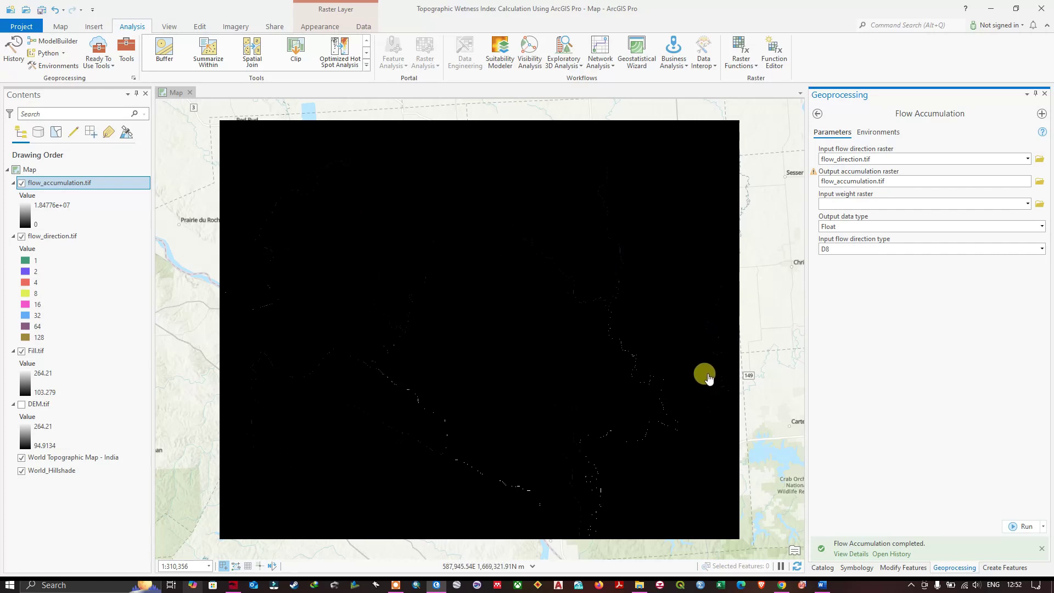
Switch to the Word document and examine the Flow Accumulation and Slope terms of the TWI formula
{"action": "left_click", "coordinate": [824, 586]}
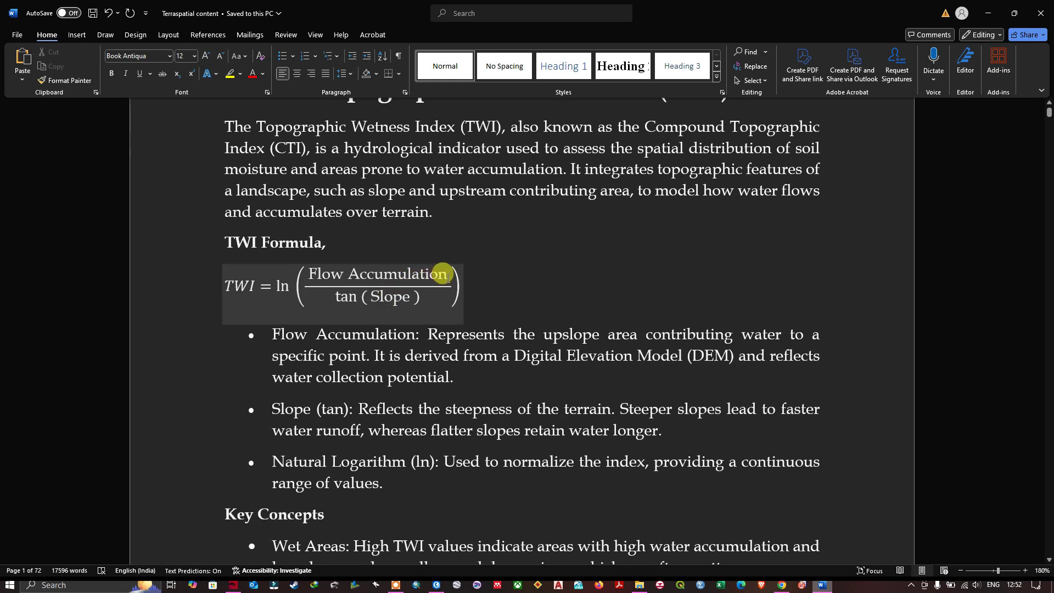
{"action": "left_click_drag", "start_coordinate": [442, 273], "coordinate": [310, 274]}
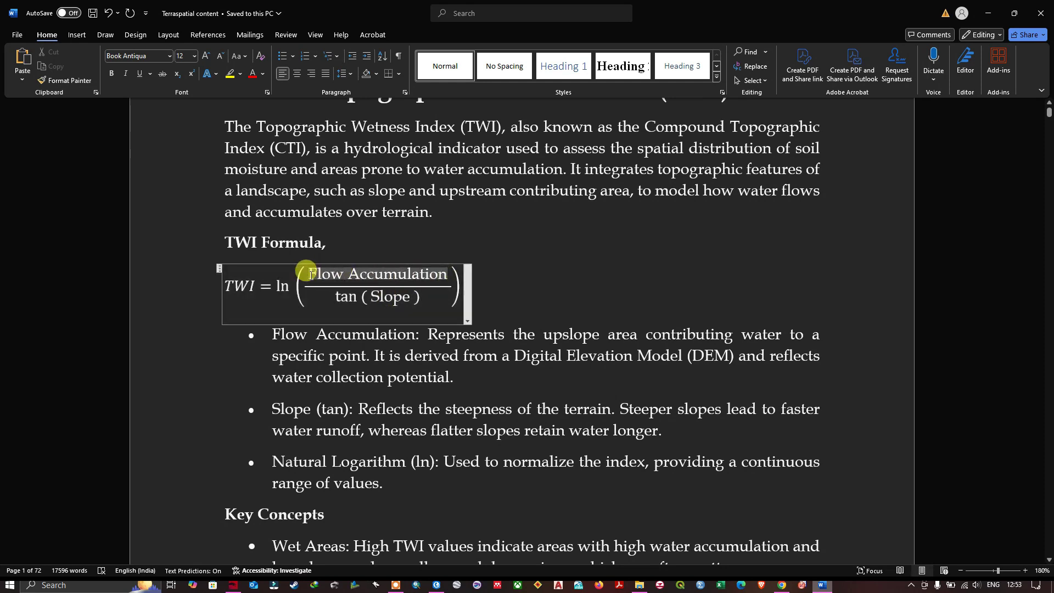
{"action": "left_click", "coordinate": [539, 303]}
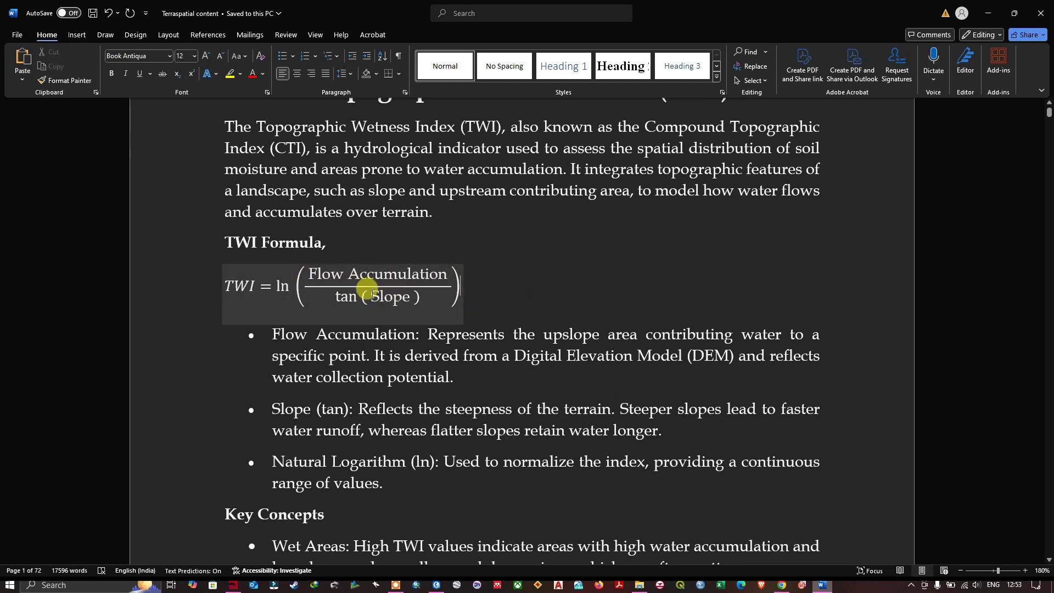
{"action": "left_click", "coordinate": [367, 293]}
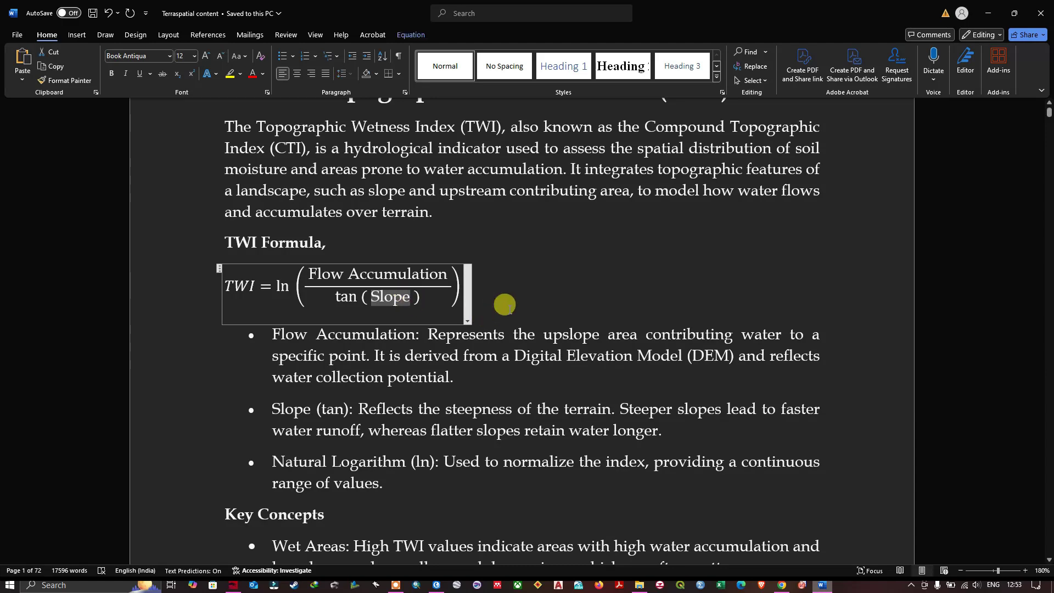
{"action": "left_click", "coordinate": [642, 316]}
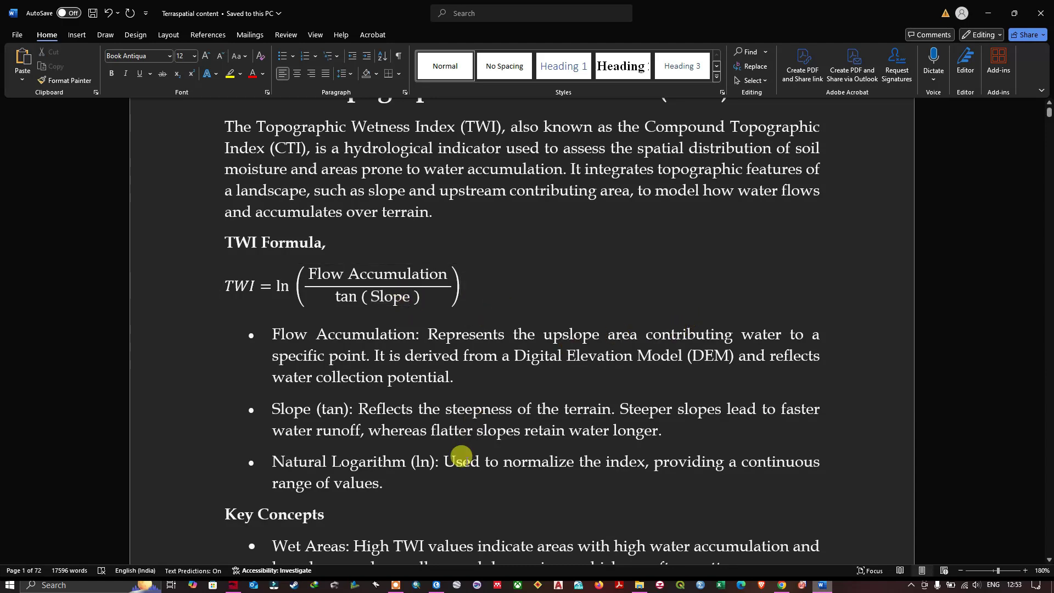
Return to ArcGIS Pro, open the Slope tool from the Spatial Analyst Surface toolset and set Fill.tif as its input raster
{"action": "left_click", "coordinate": [438, 586]}
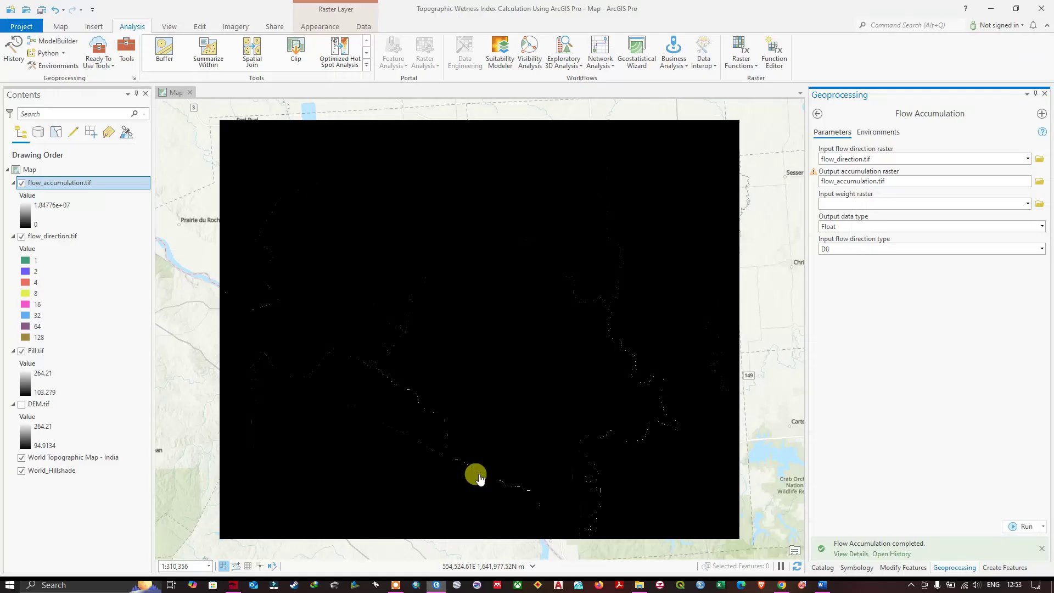
{"action": "left_click", "coordinate": [818, 115]}
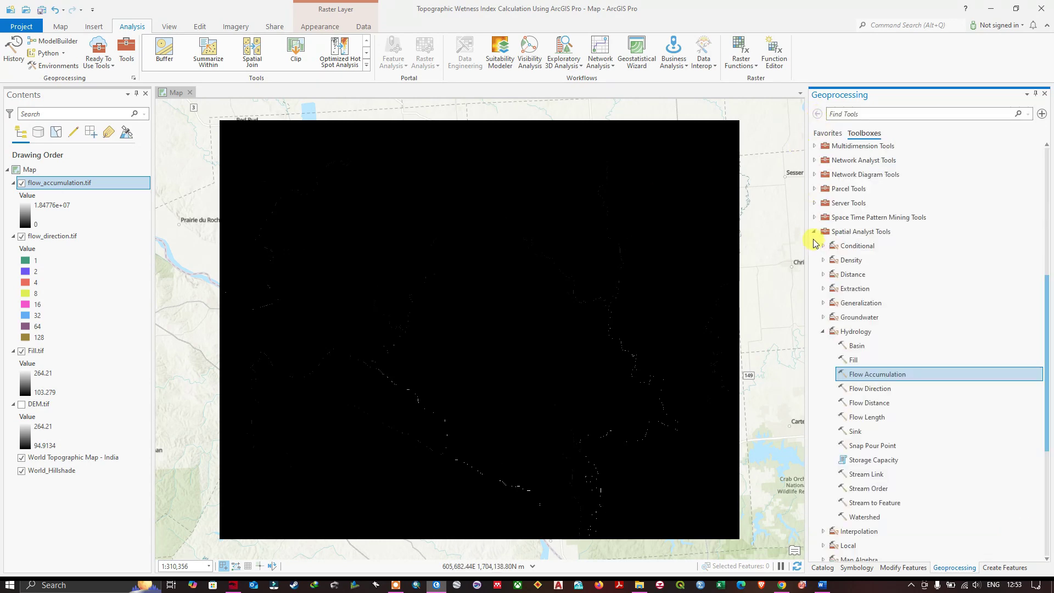
{"action": "left_click", "coordinate": [814, 232]}
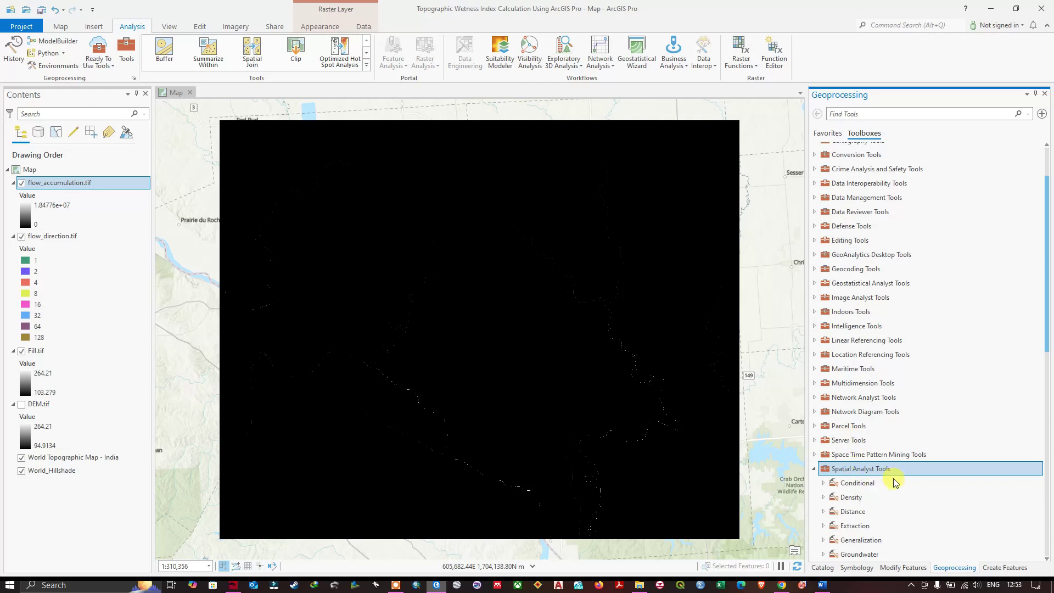
{"action": "left_click", "coordinate": [871, 466]}
{"action": "scroll", "coordinate": [857, 384], "scroll_direction": "down", "scroll_amount": 3}
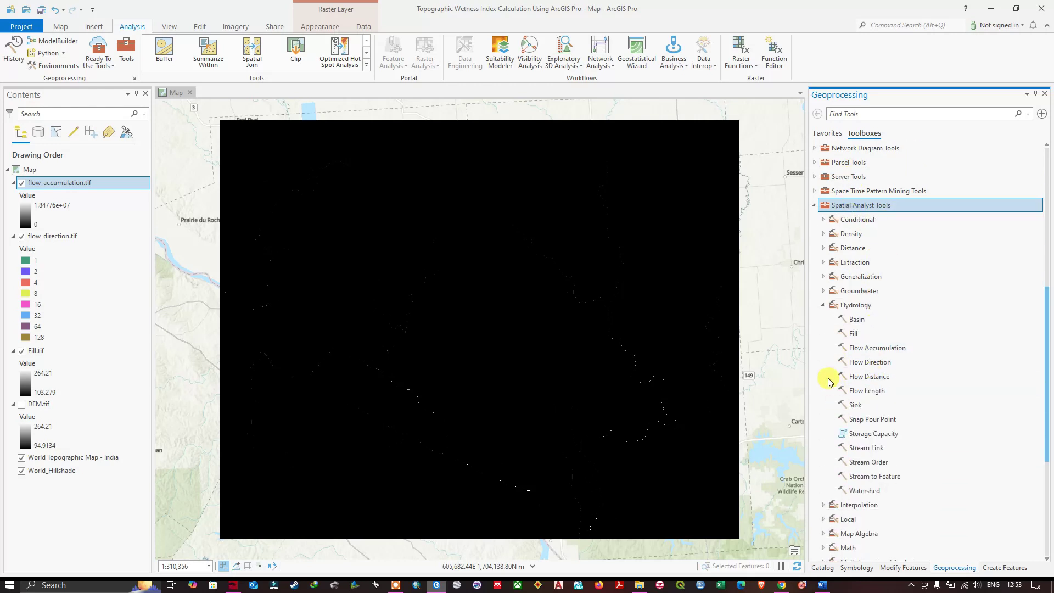
{"action": "left_click", "coordinate": [824, 305]}
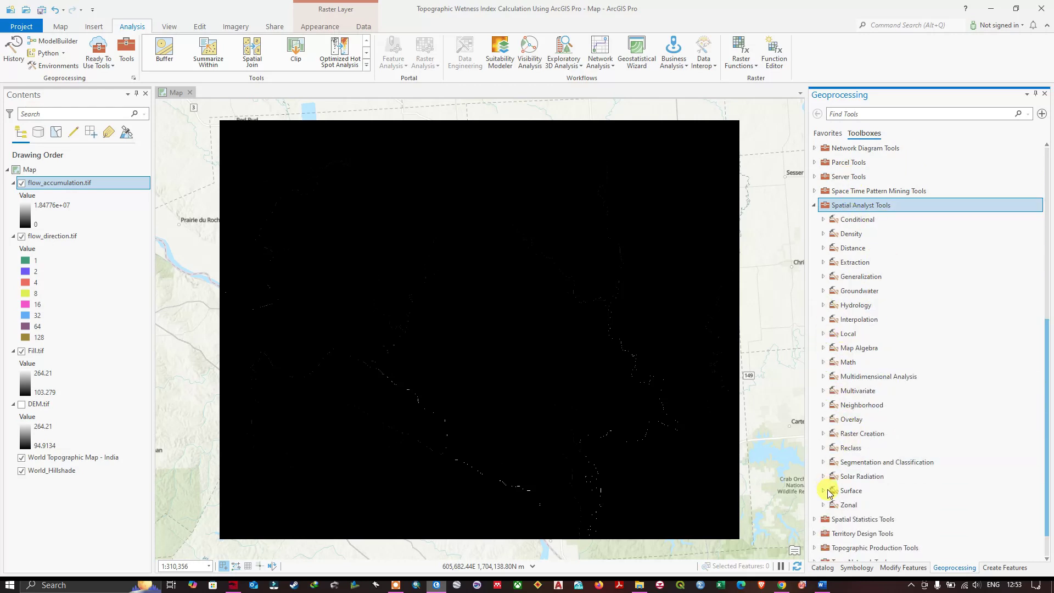
{"action": "left_click", "coordinate": [824, 491]}
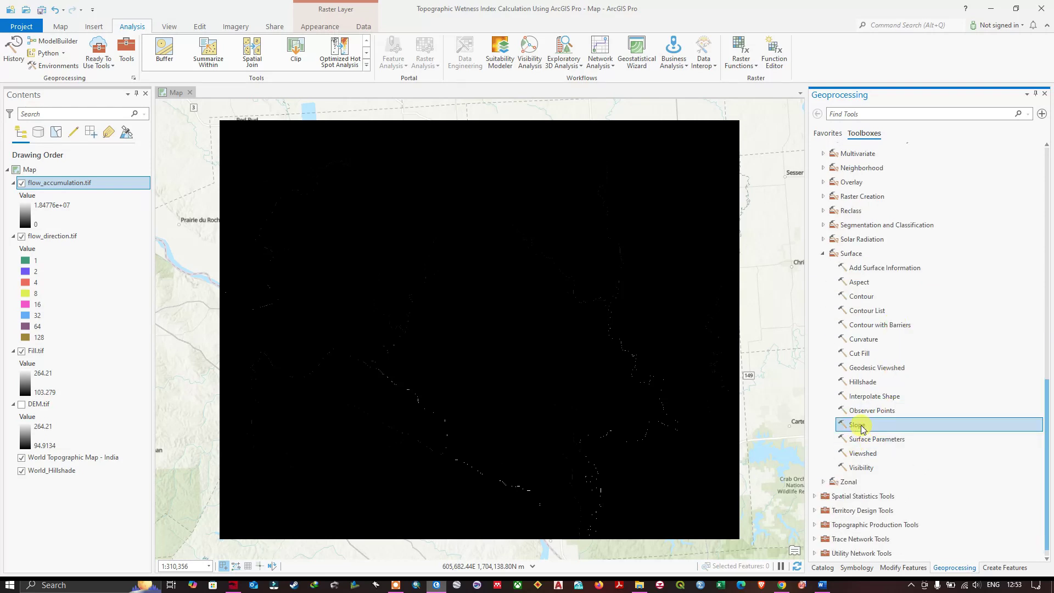
{"action": "left_click", "coordinate": [861, 432]}
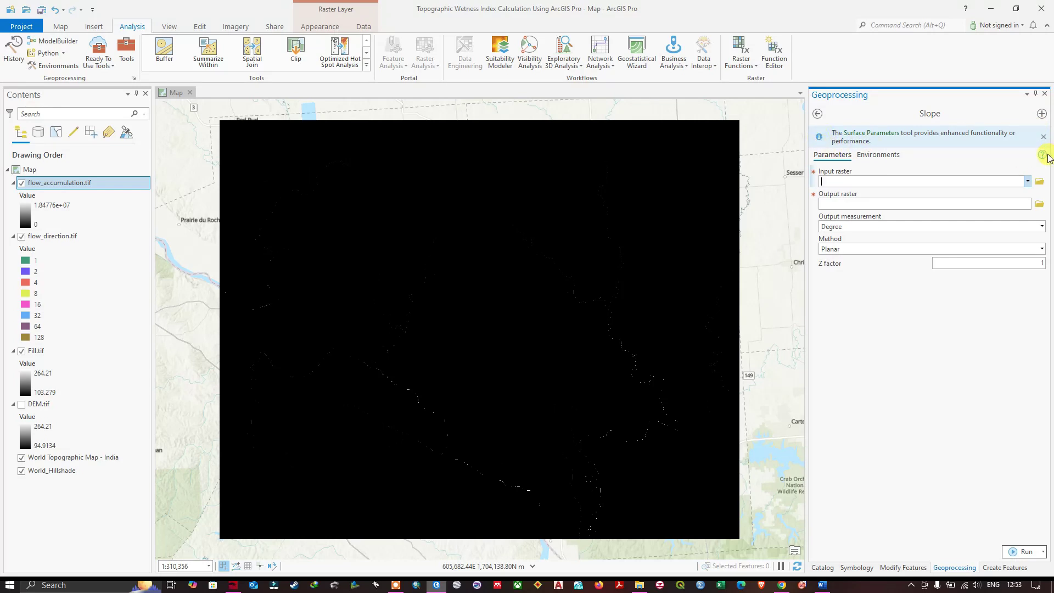
{"action": "mouse_move", "coordinate": [1044, 158]}
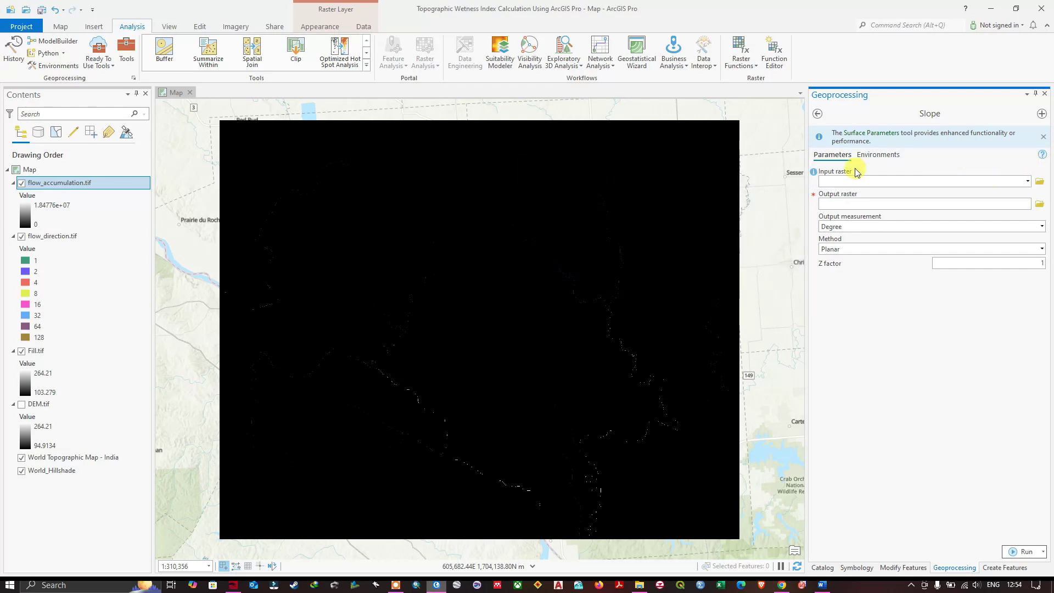
{"action": "left_click", "coordinate": [1028, 182]}
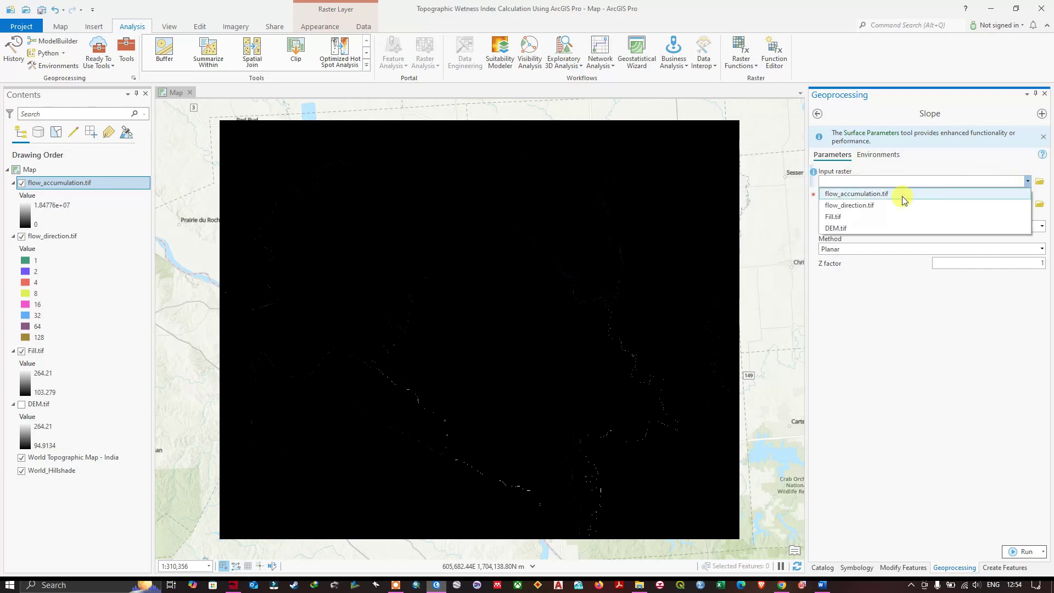
{"action": "left_click", "coordinate": [832, 217]}
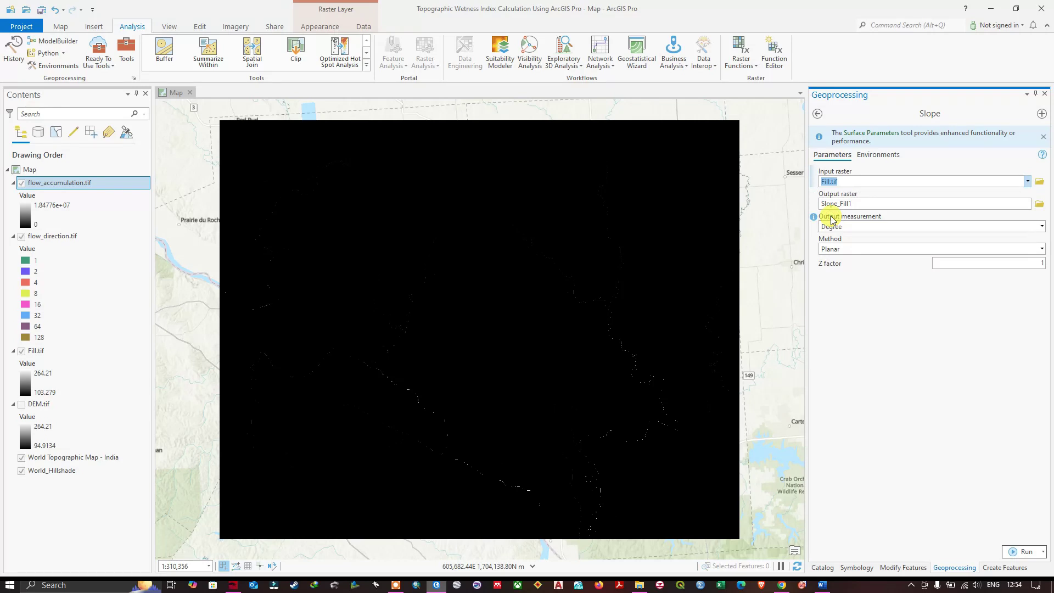
Set the Slope tool's output raster to slope.tif in the project's Shapefiles folder
{"action": "left_click", "coordinate": [1040, 206]}
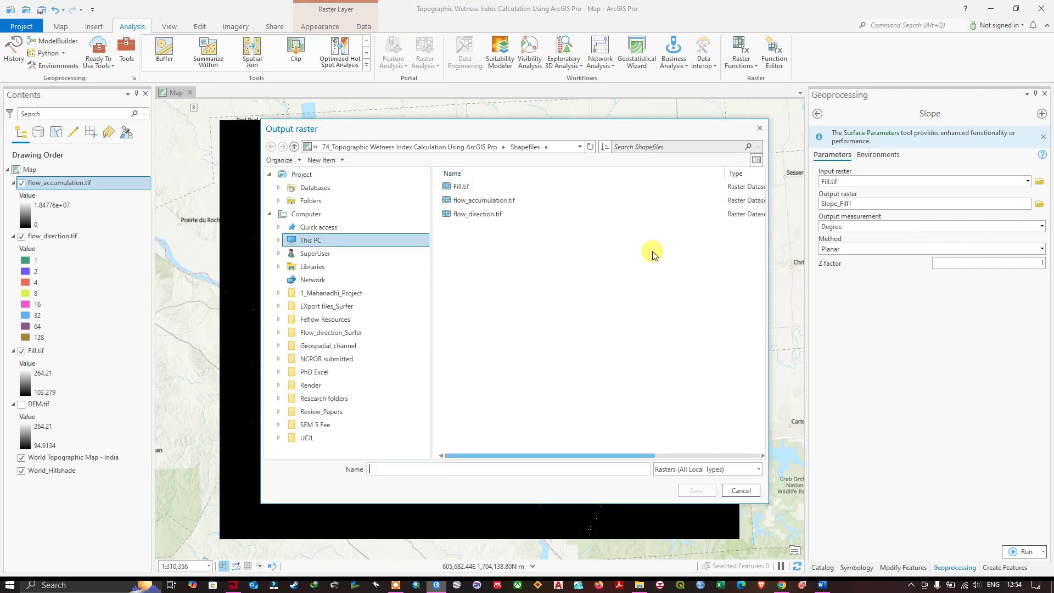
{"action": "type", "text": "slope.tif"}
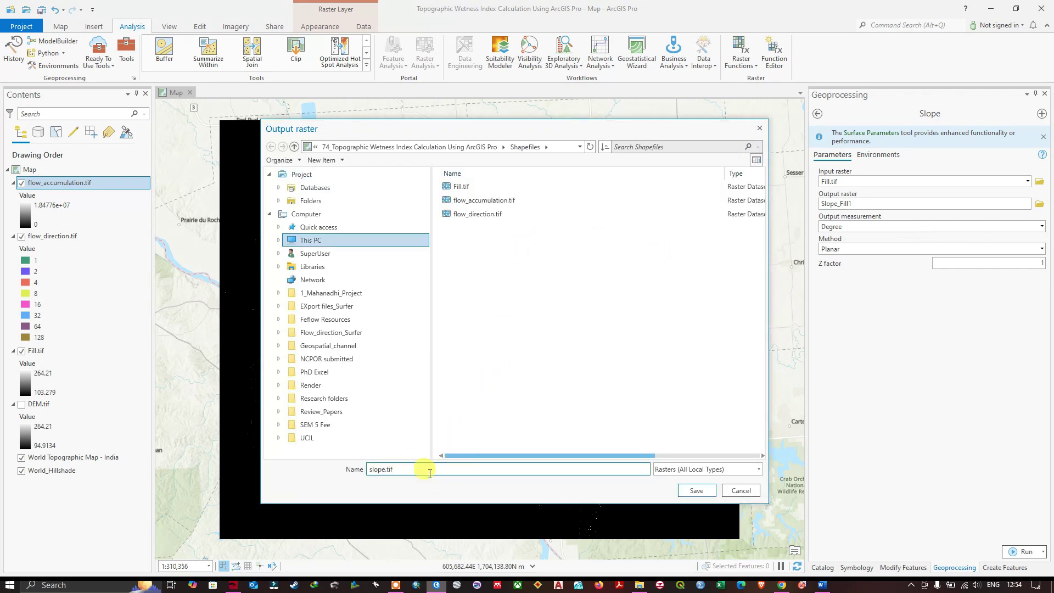
{"action": "left_click", "coordinate": [695, 490]}
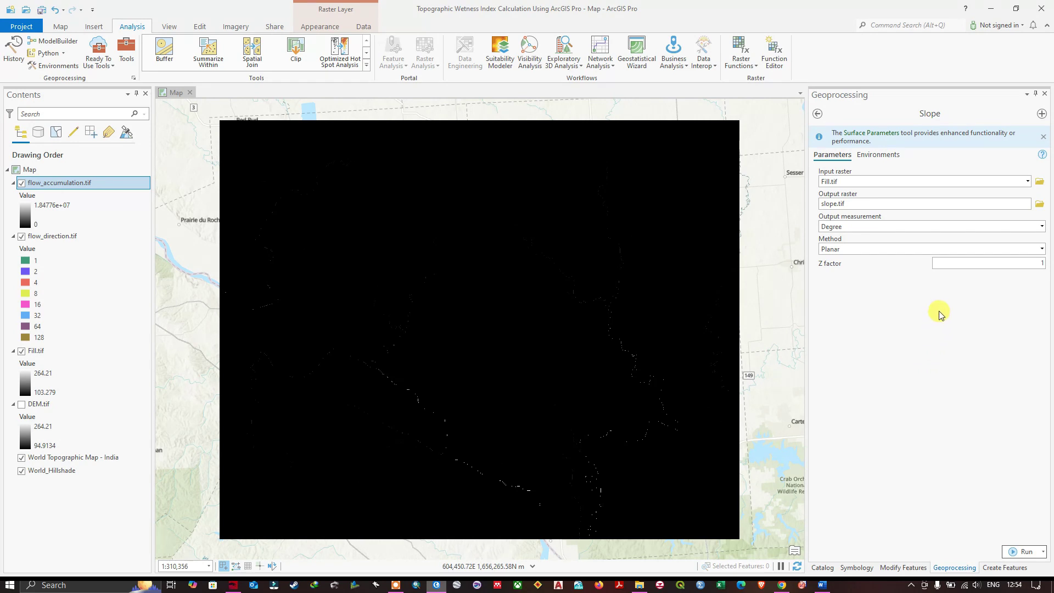
Run the Slope tool with Degree as the output measurement, the Planar method and a Z factor of 1
{"action": "left_click", "coordinate": [1041, 227]}
{"action": "left_click", "coordinate": [835, 239]}
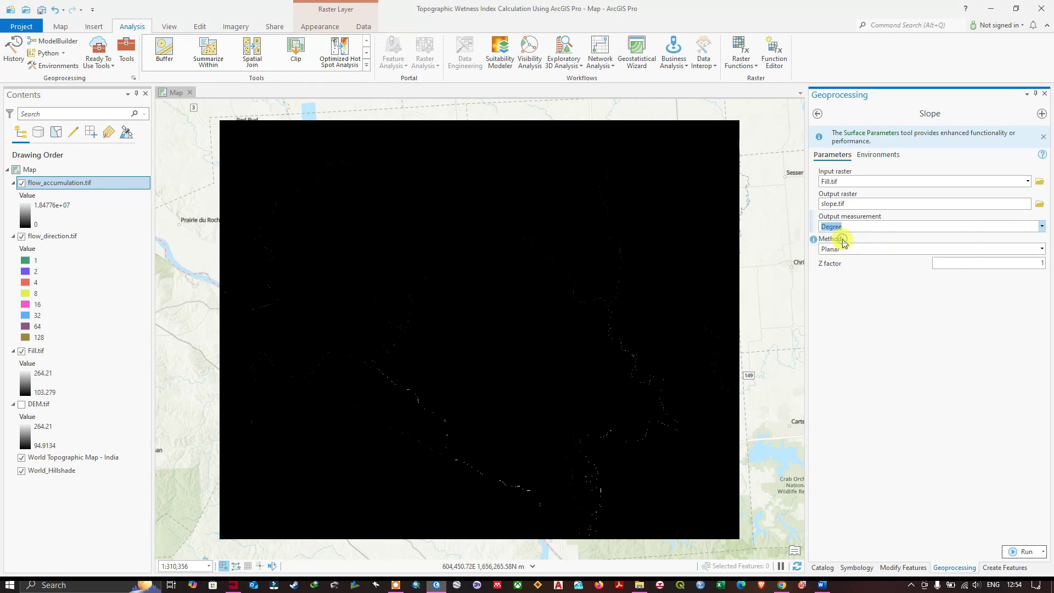
{"action": "mouse_move", "coordinate": [814, 220]}
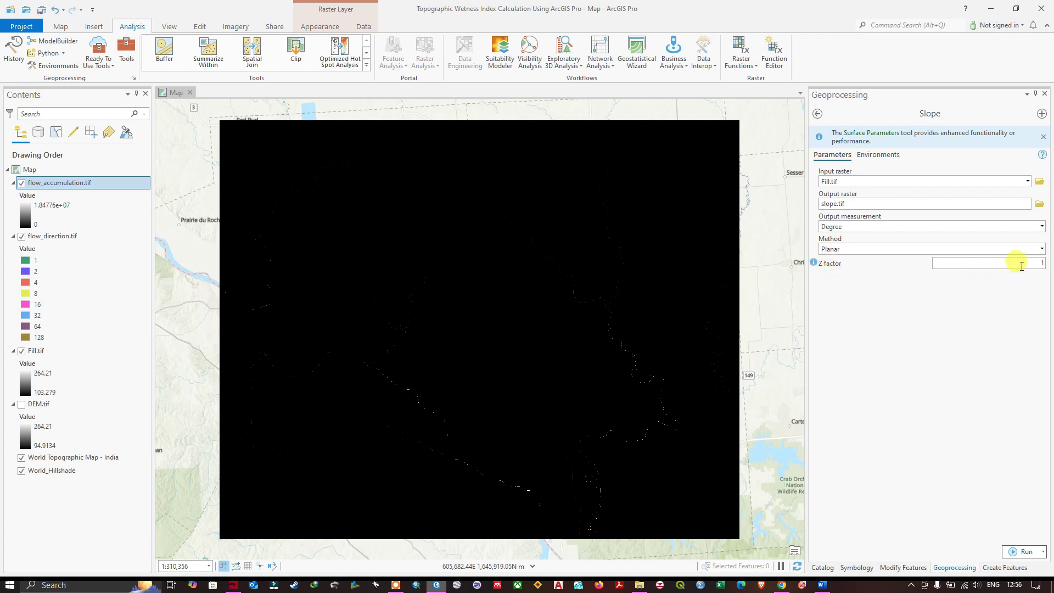
{"action": "left_click", "coordinate": [1029, 552]}
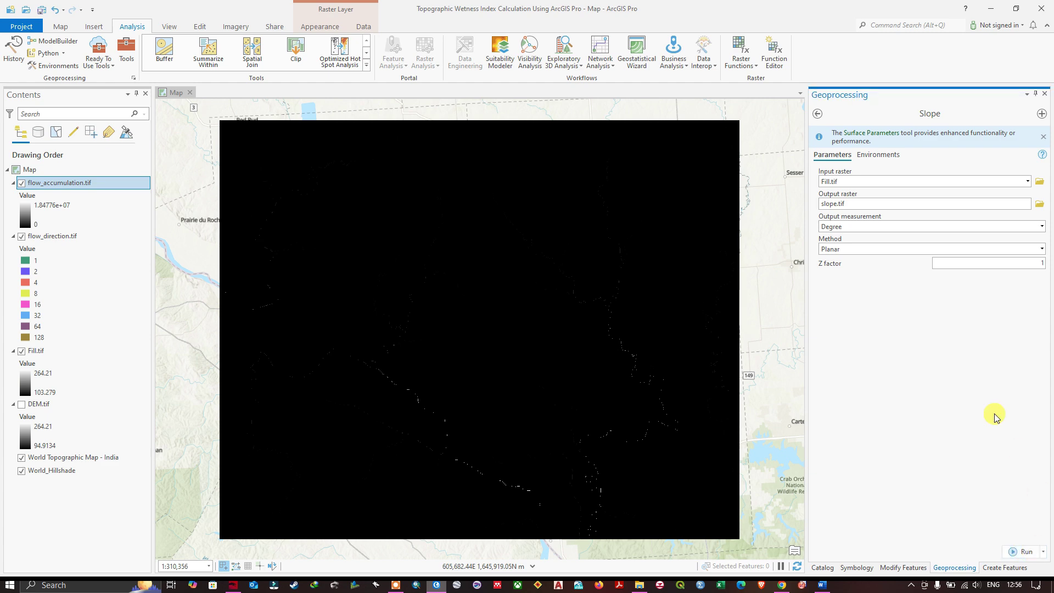
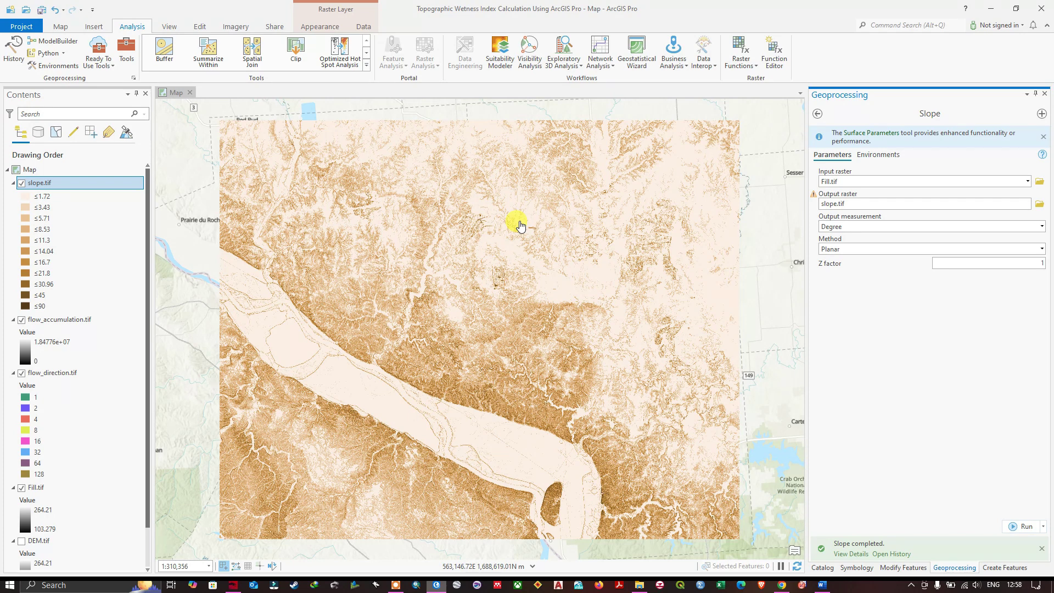
Find and open the Spatial Analyst Raster Calculator and add slope.tif to its map algebra expression
{"action": "left_click", "coordinate": [817, 114]}
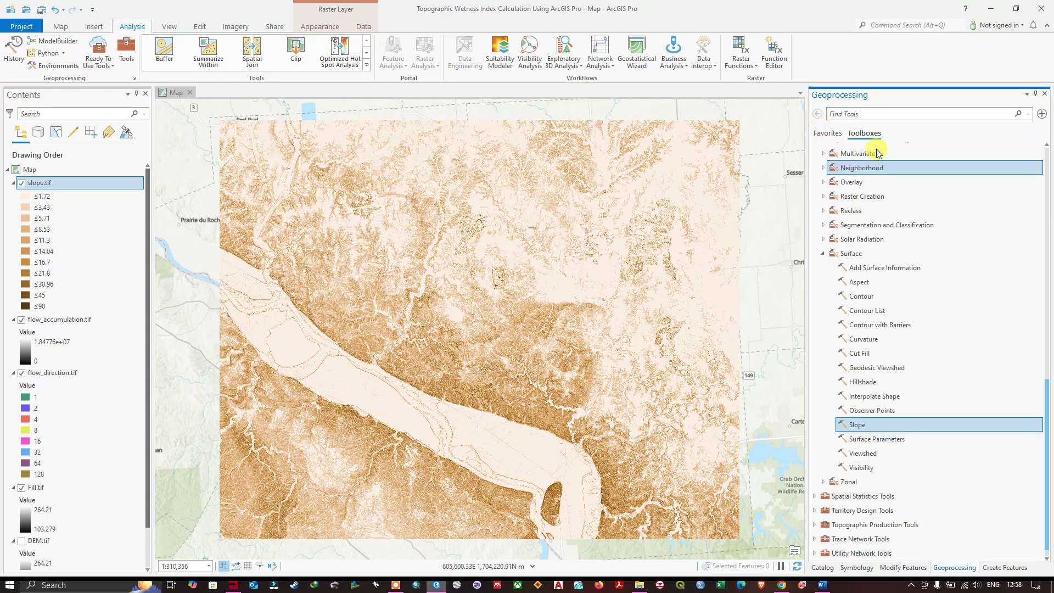
{"action": "left_click", "coordinate": [863, 114]}
{"action": "type", "text": "raster"}
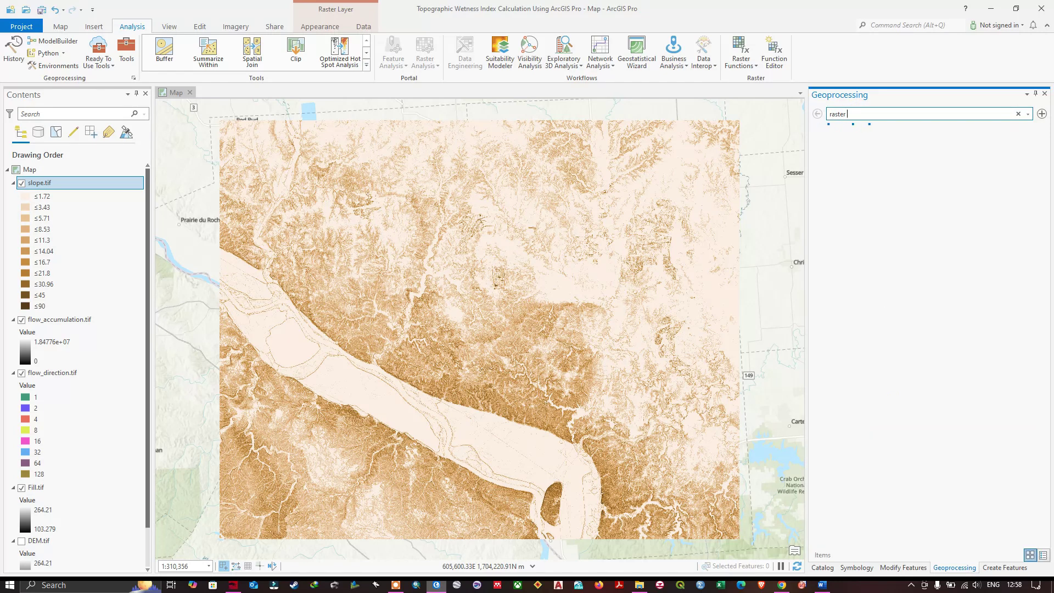
{"action": "type", "text": " ca"}
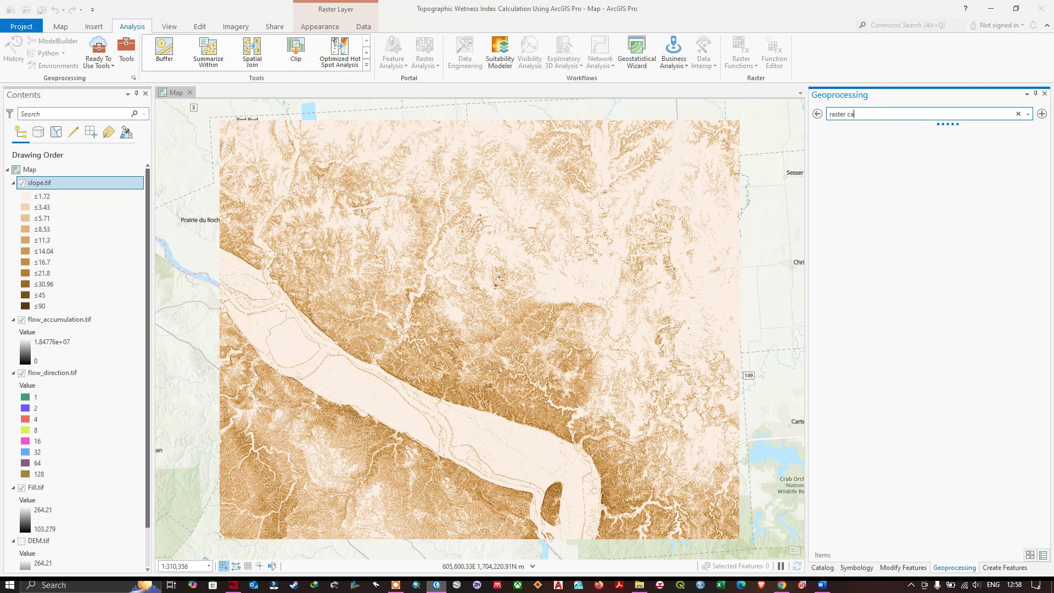
{"action": "type", "text": "l"}
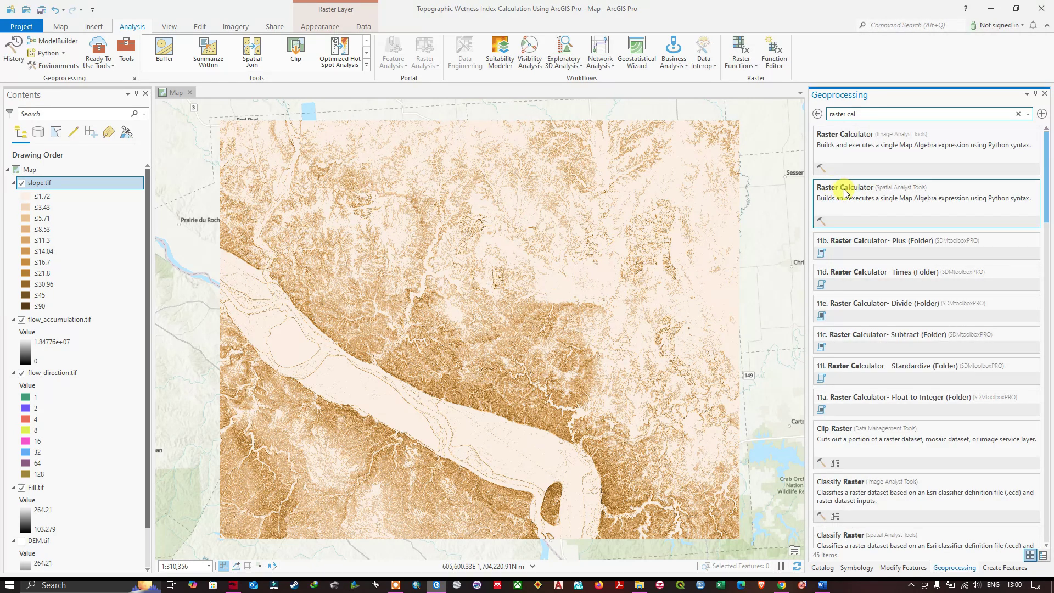
{"action": "left_click", "coordinate": [882, 190]}
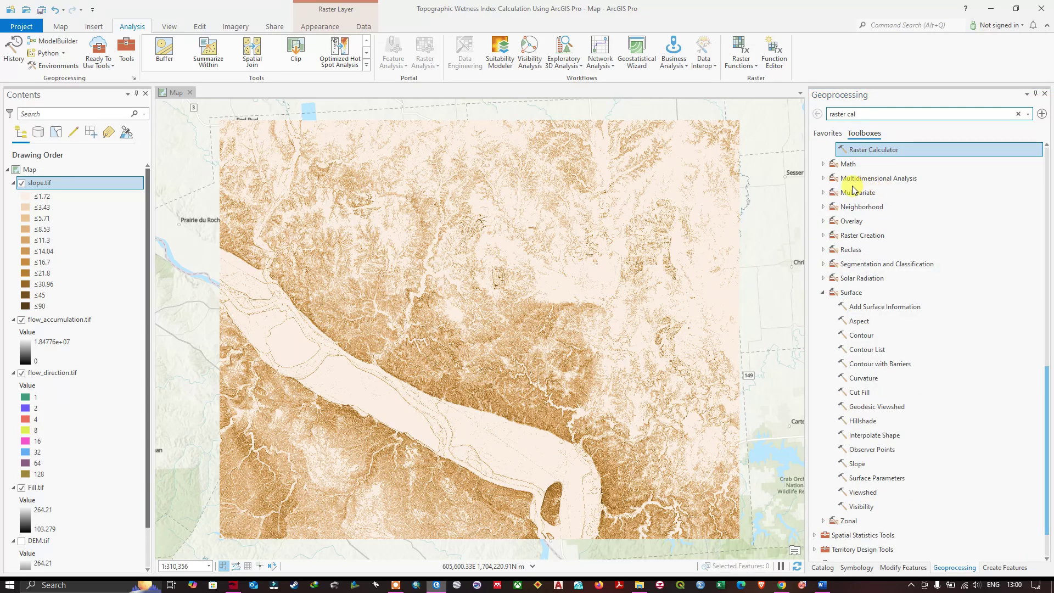
{"action": "left_click", "coordinate": [876, 113]}
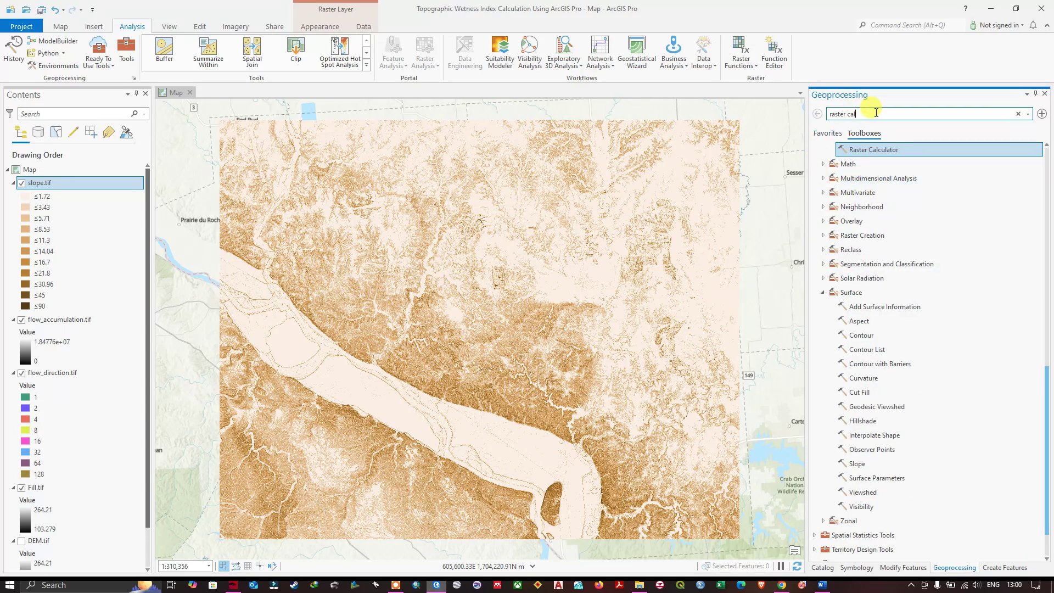
{"action": "left_click", "coordinate": [877, 202]}
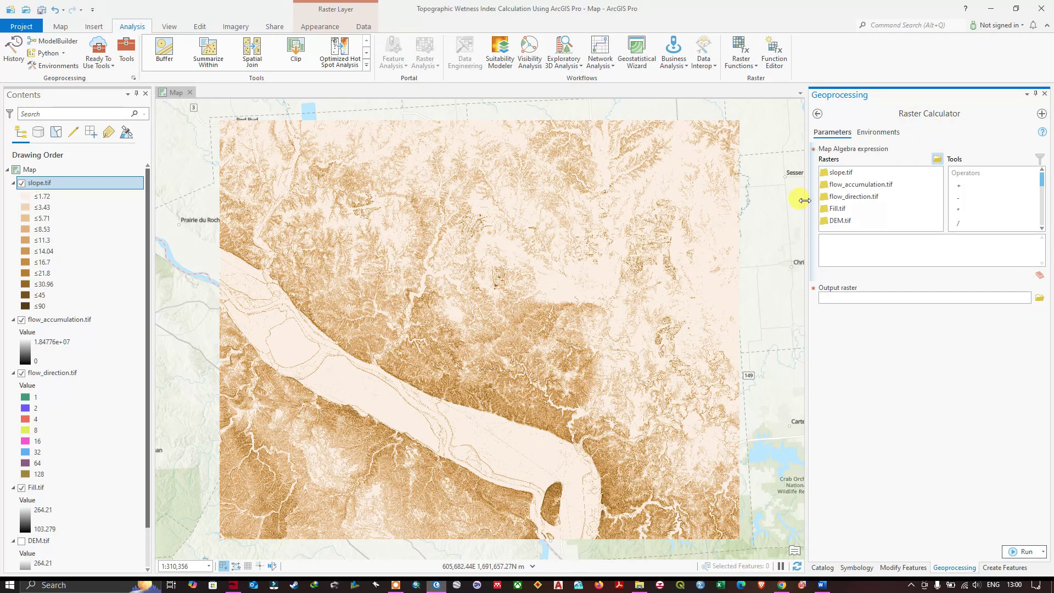
{"action": "left_click_drag", "start_coordinate": [805, 201], "coordinate": [750, 201]}
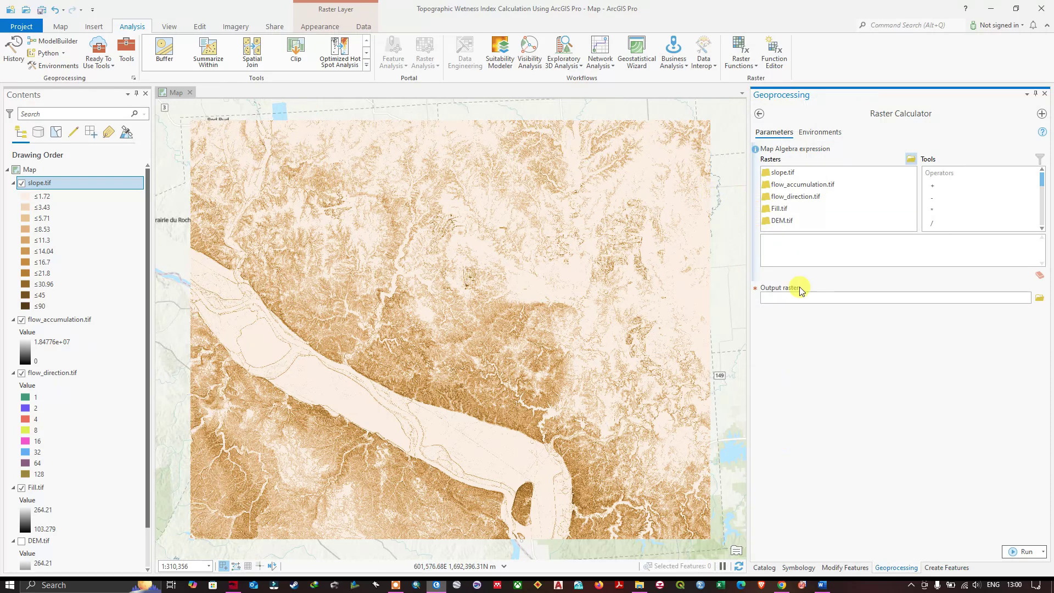
{"action": "double_click", "coordinate": [778, 177]}
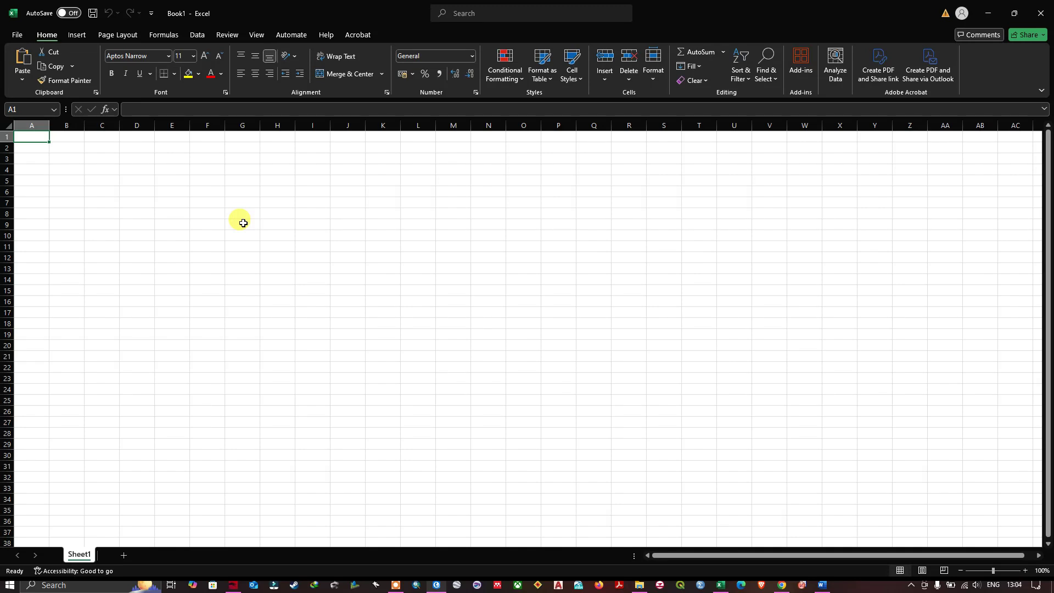
In a blank Excel workbook, calculate the degree-to-radian factor in cell B4 with the formula =PI()/180
{"action": "scroll", "coordinate": [286, 226], "scroll_direction": "up", "scroll_amount": 3}
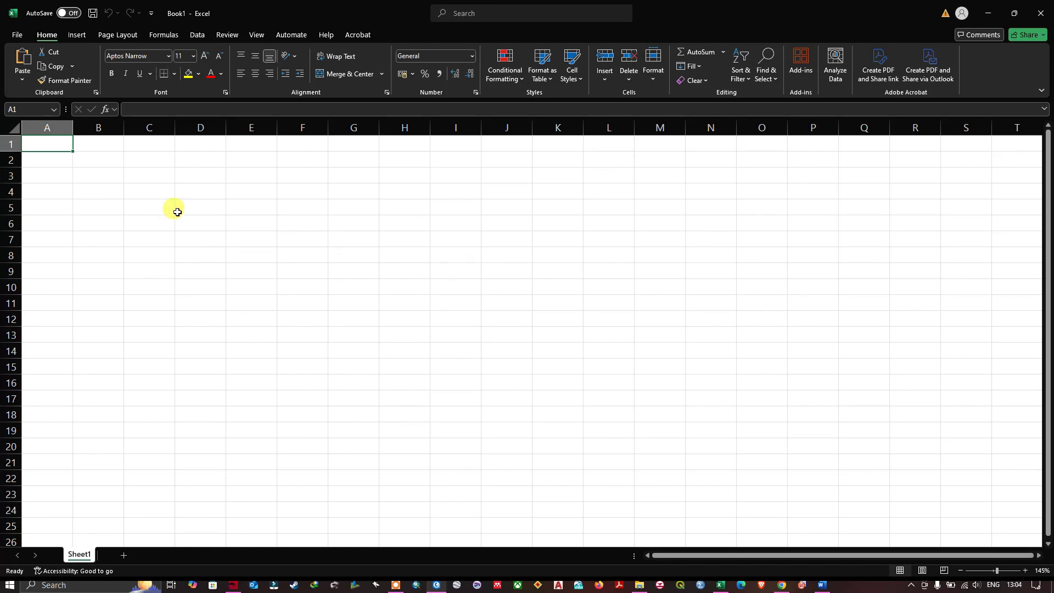
{"action": "double_click", "coordinate": [108, 192]}
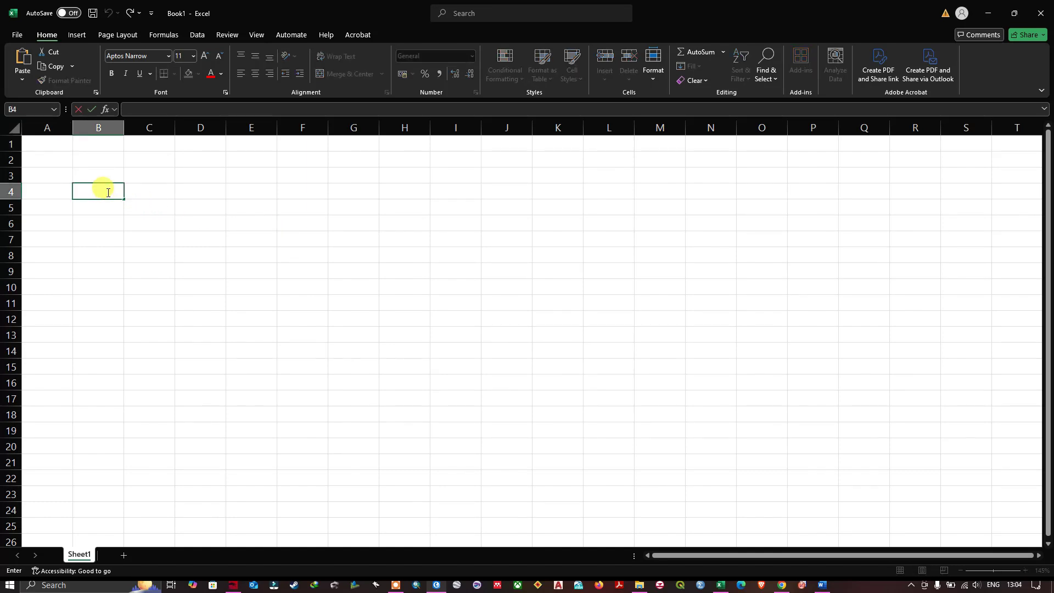
{"action": "type", "text": "="}
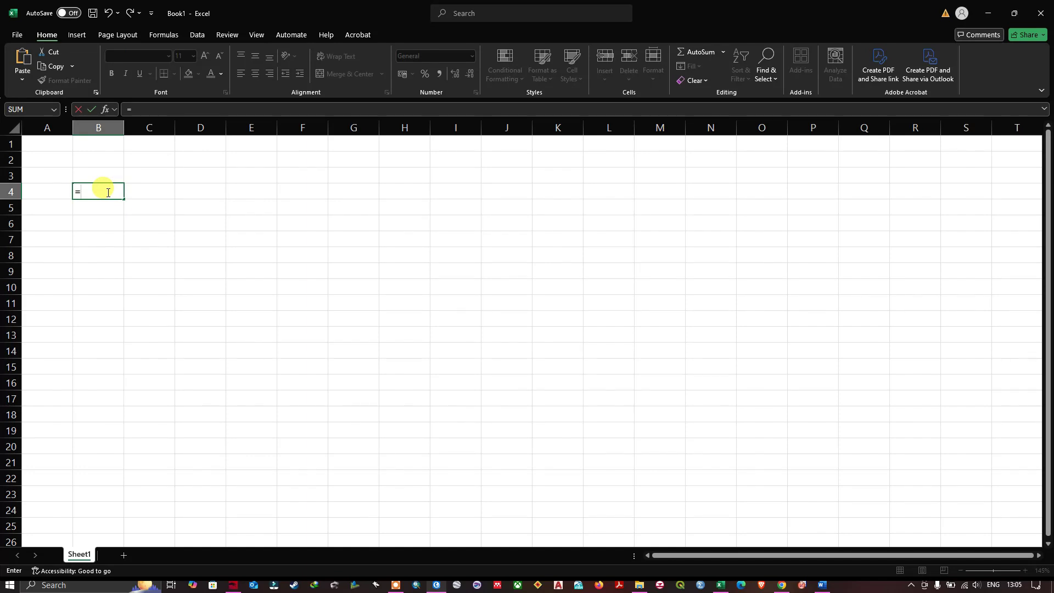
{"action": "type", "text": "p"}
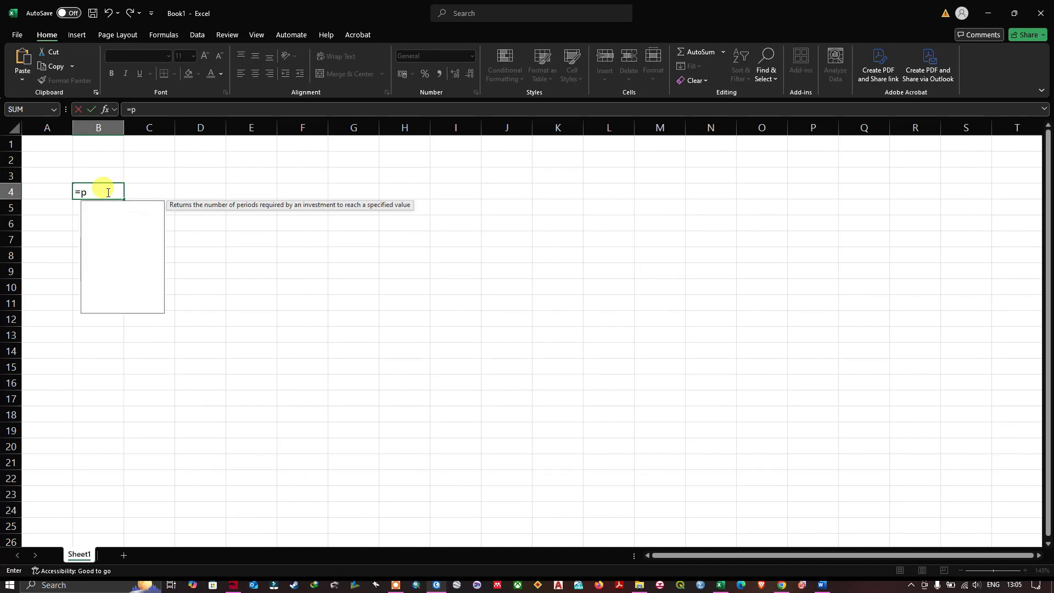
{"action": "type", "text": "i"}
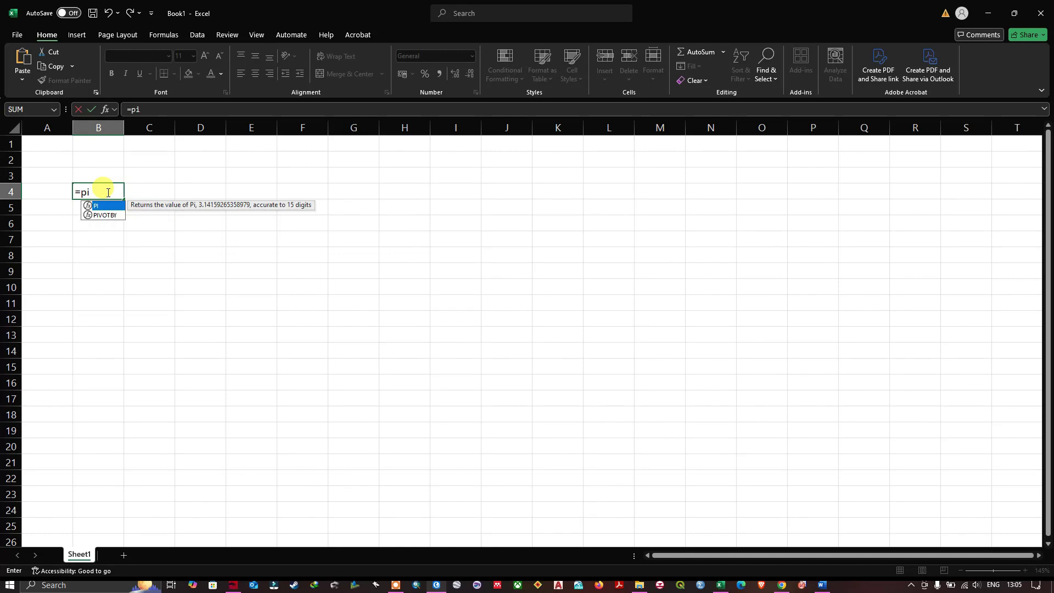
{"action": "double_click", "coordinate": [101, 204]}
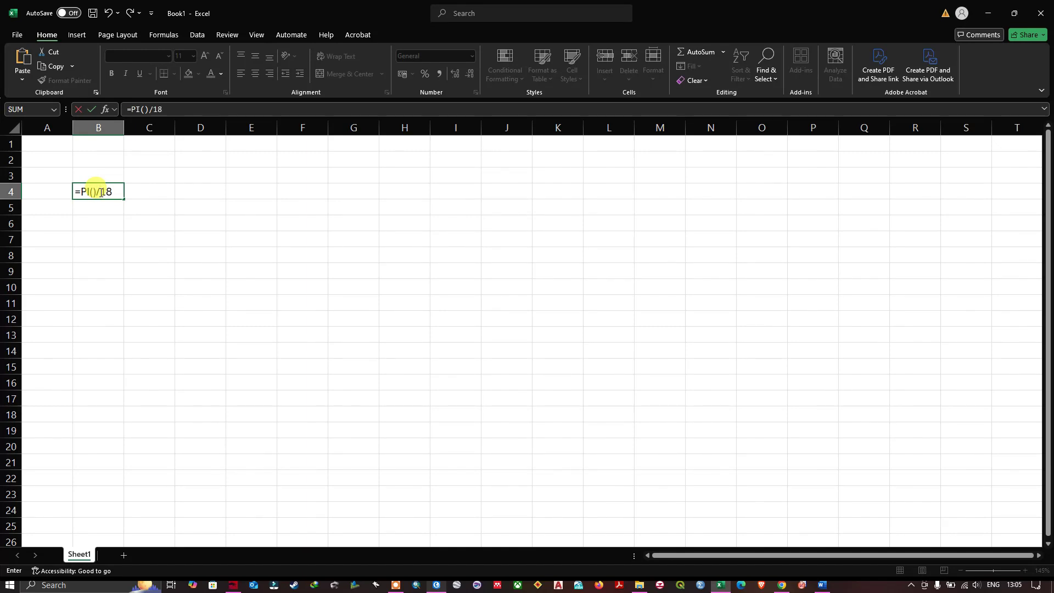
{"action": "type", "text": "0"}
{"action": "key", "text": "Return"}
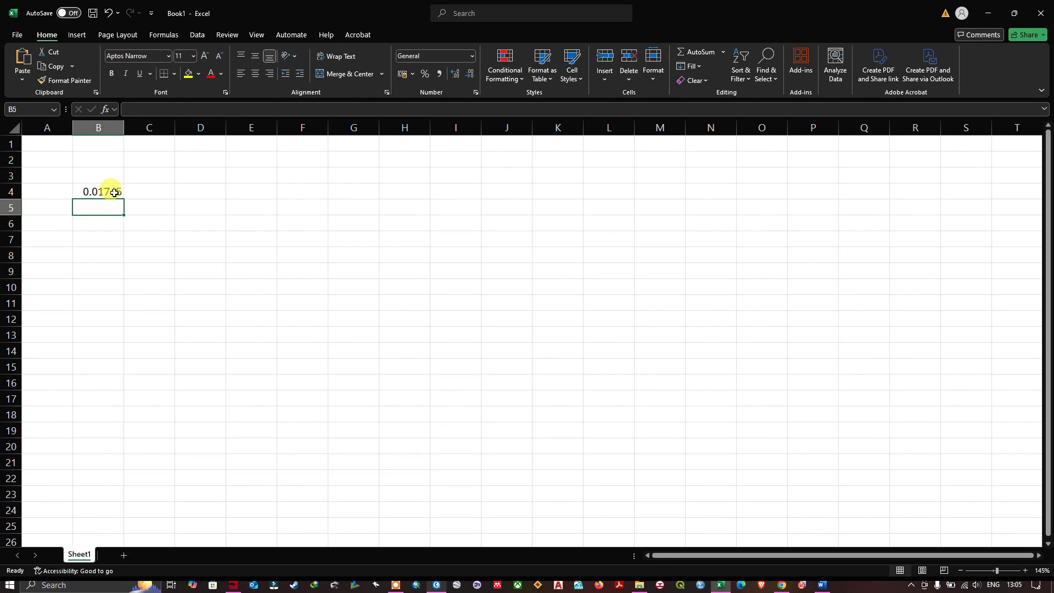
Review the formula in cell B4 and copy the cell's calculated conversion factor
{"action": "scroll", "coordinate": [113, 192], "scroll_direction": "up", "scroll_amount": 6}
{"action": "scroll", "coordinate": [120, 194], "scroll_direction": "up", "scroll_amount": 5}
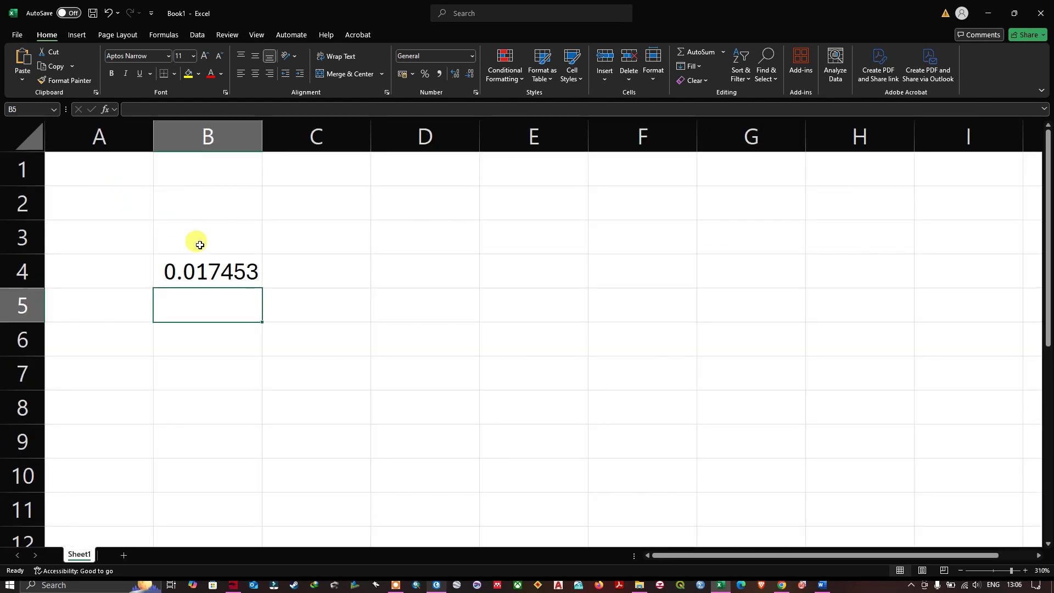
{"action": "double_click", "coordinate": [247, 273]}
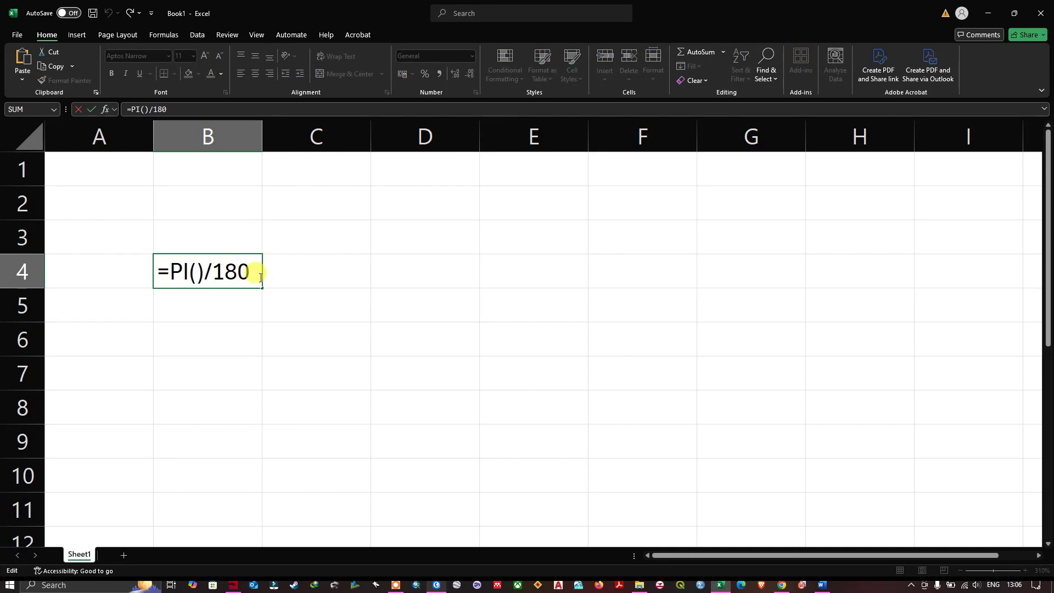
{"action": "key", "text": "Return"}
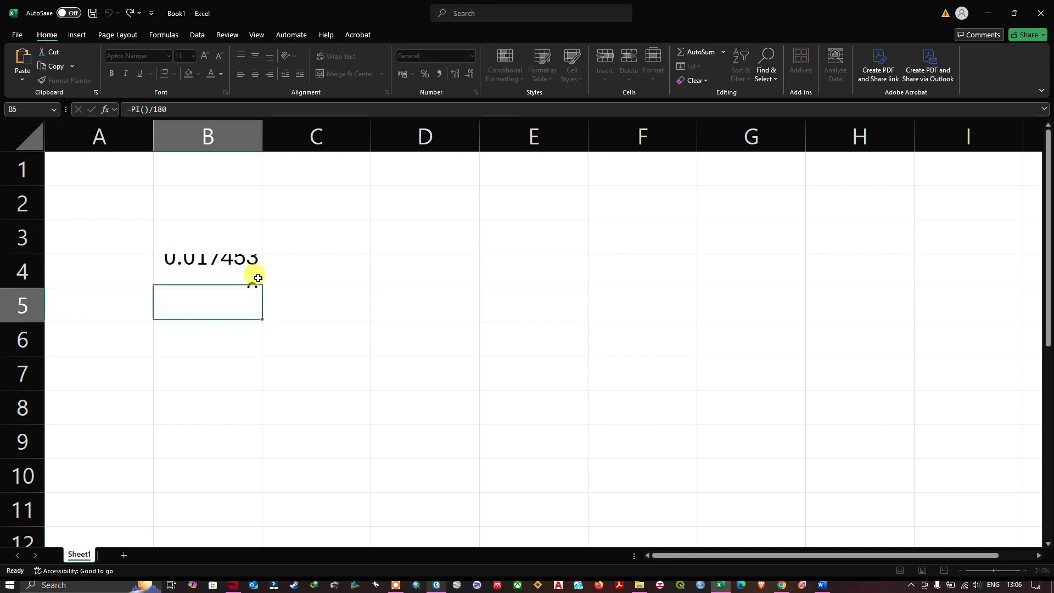
{"action": "left_click", "coordinate": [254, 274]}
{"action": "key", "text": "ctrl+c"}
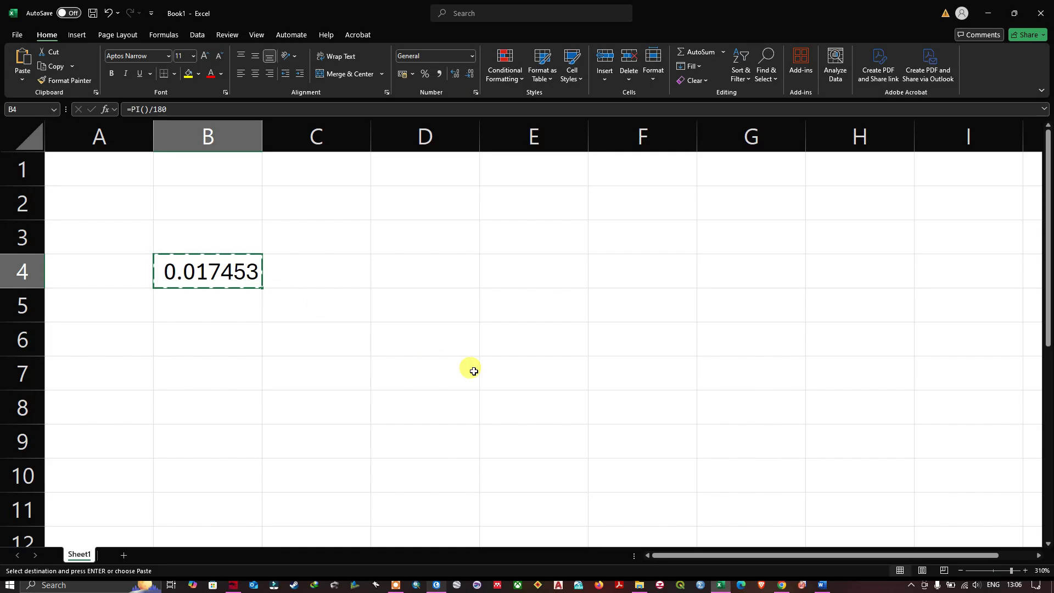
Return to ArcGIS Pro and complete the Raster Calculator expression as "slope.tif" * 0.017453293 using the copied factor
{"action": "left_click", "coordinate": [438, 585]}
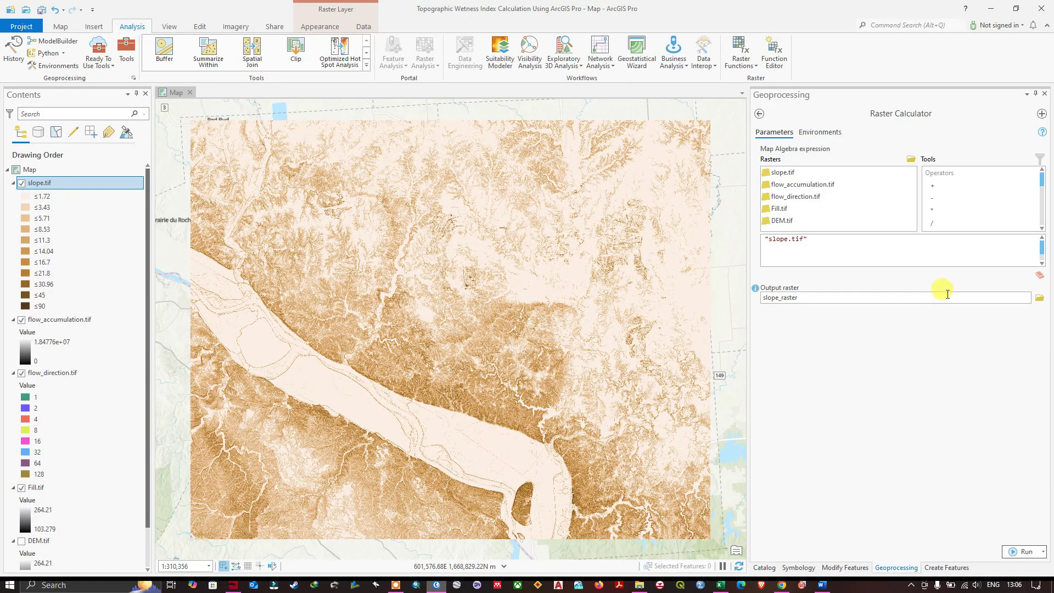
{"action": "left_click", "coordinate": [822, 241]}
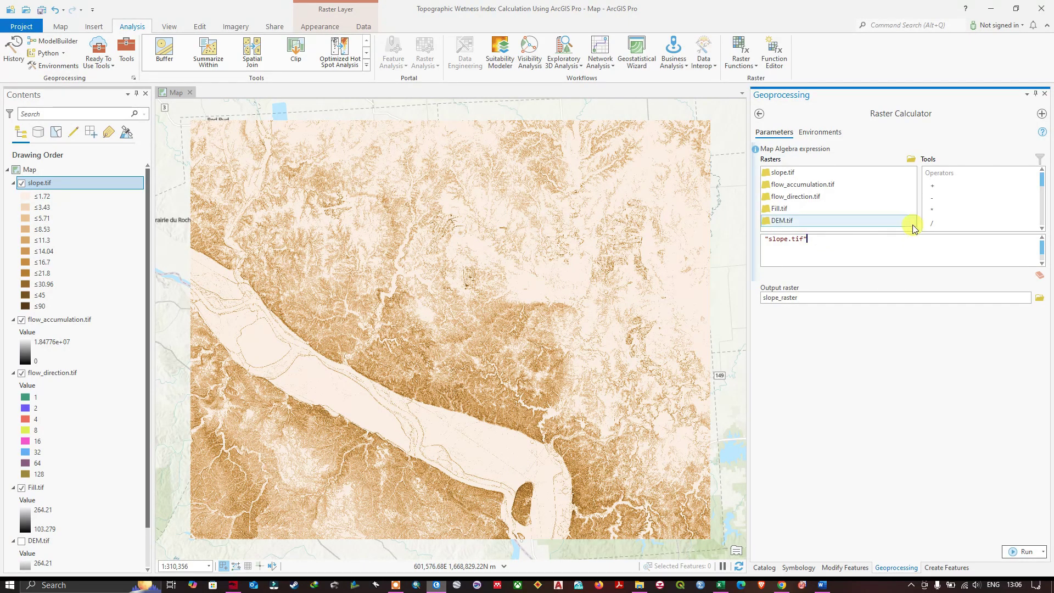
{"action": "left_click", "coordinate": [937, 213]}
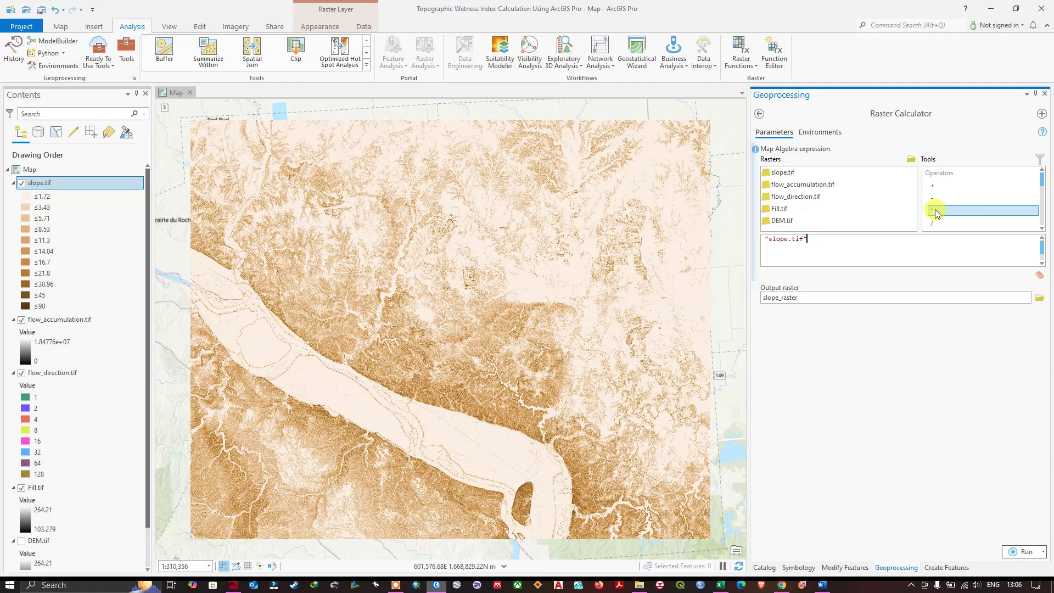
{"action": "double_click", "coordinate": [937, 212]}
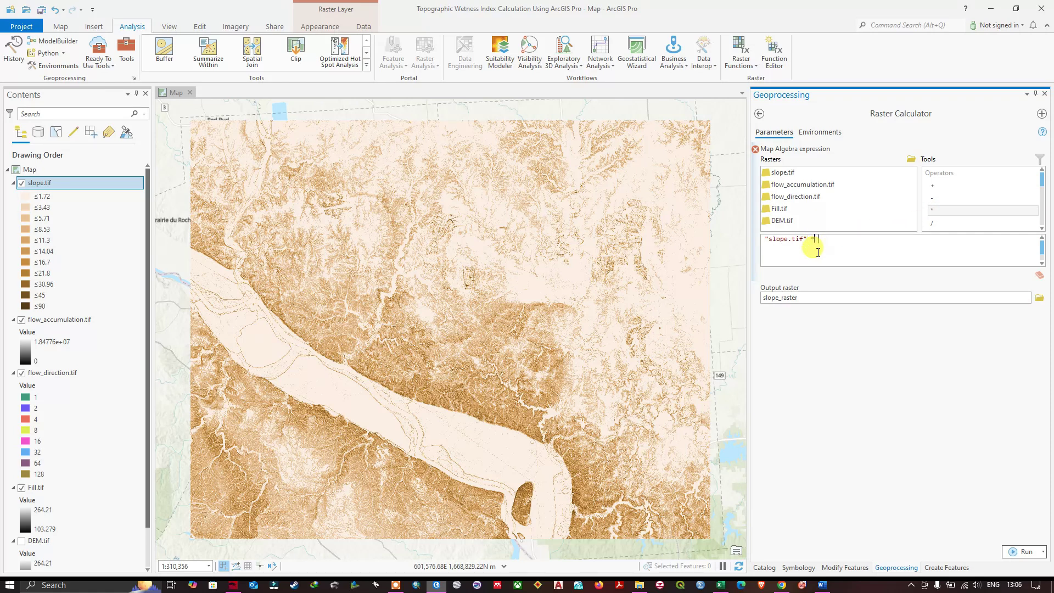
{"action": "key", "text": "ctrl+v"}
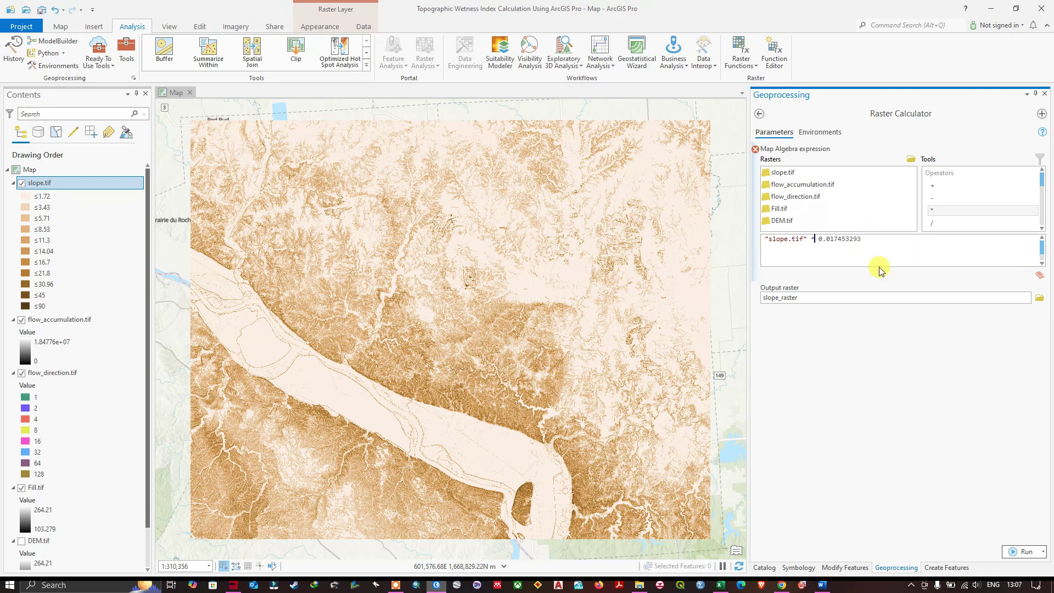
Name the output raster slope_radian.tif in the Shapefiles folder and run the degree-to-radian conversion
{"action": "left_click", "coordinate": [1037, 300]}
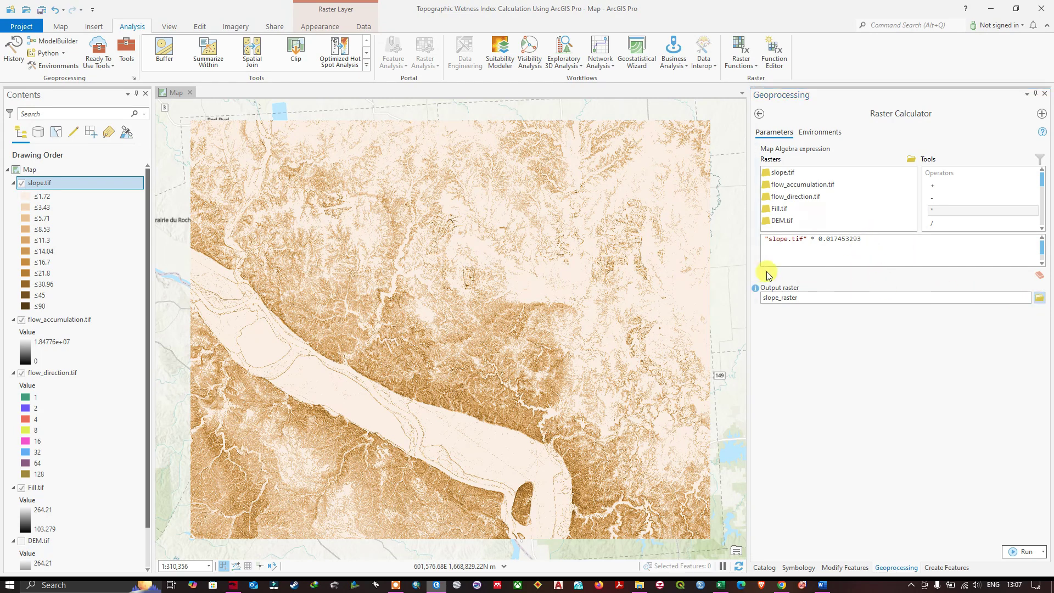
{"action": "left_click", "coordinate": [387, 467]}
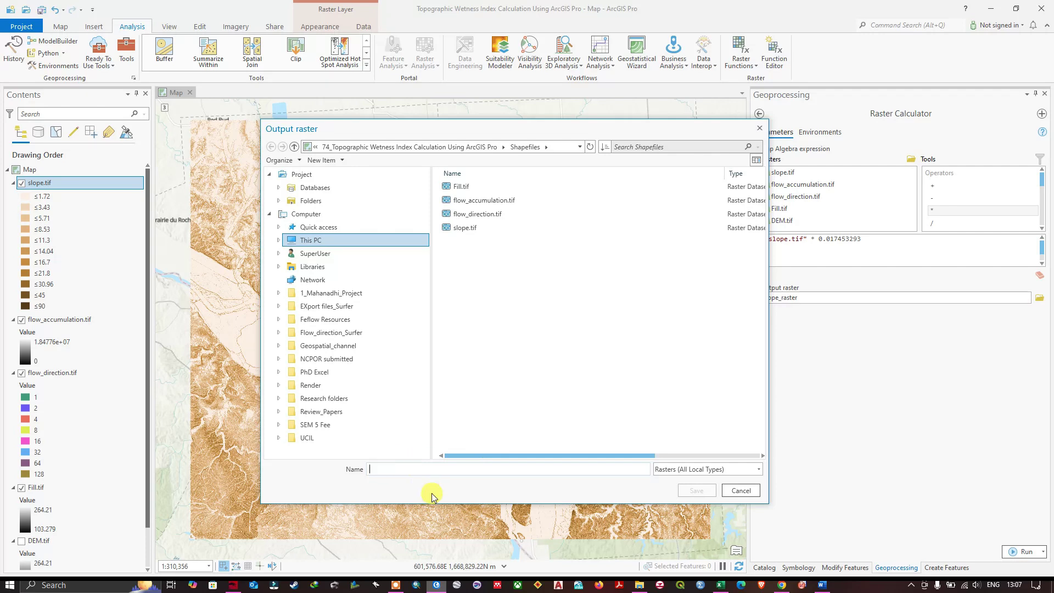
{"action": "type", "text": "slop"}
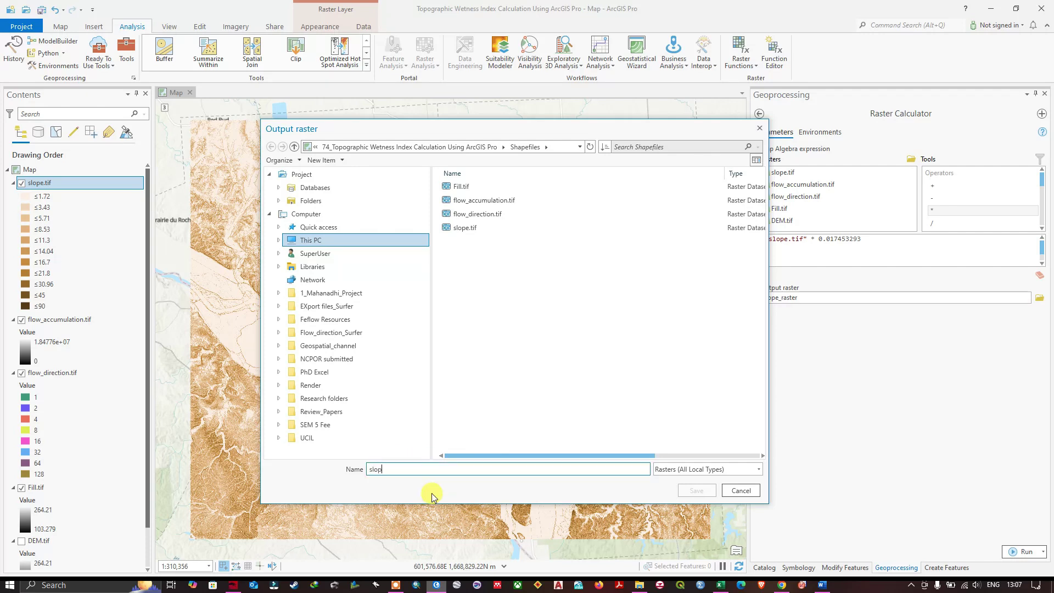
{"action": "type", "text": "e_radian.tif"}
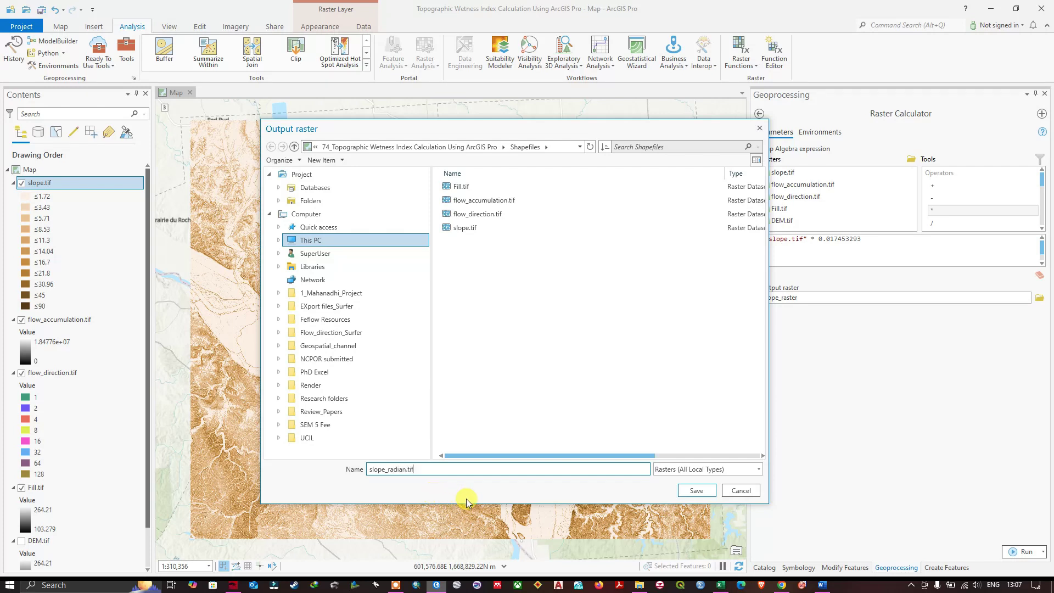
{"action": "left_click", "coordinate": [697, 491]}
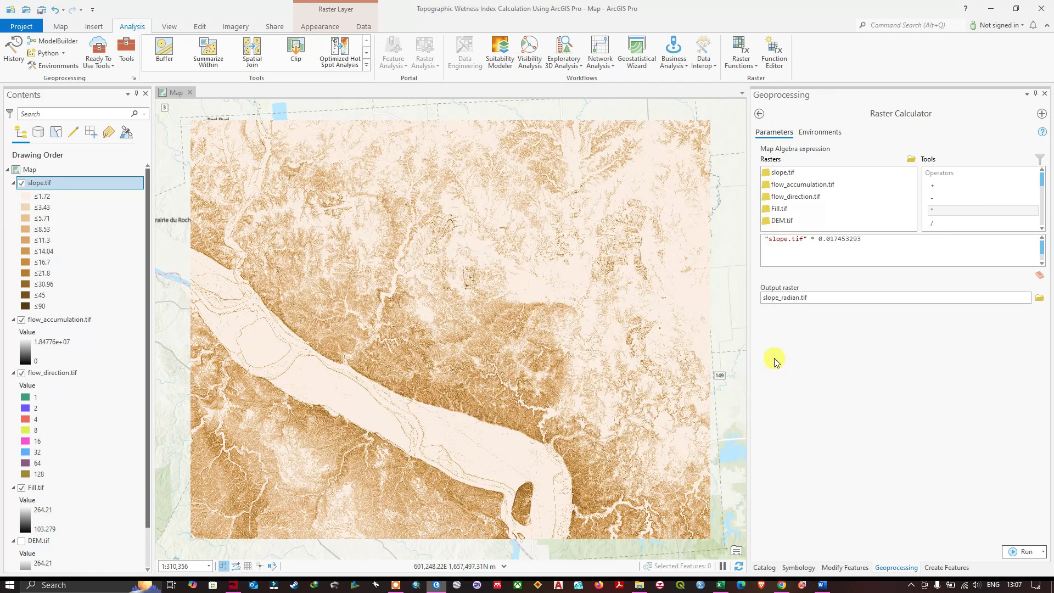
{"action": "left_click", "coordinate": [1022, 551]}
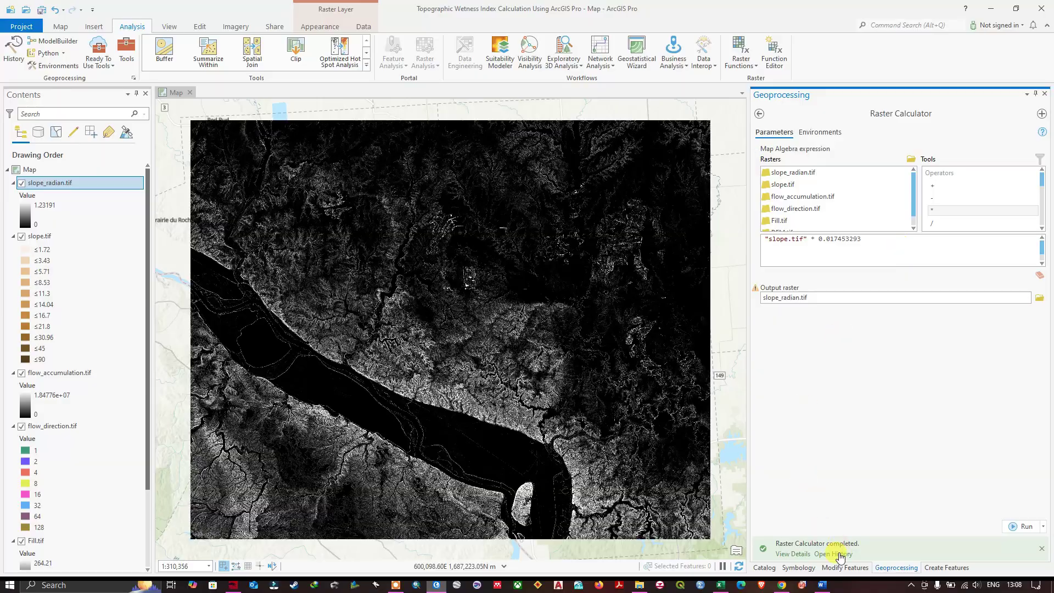
Consult the TWI formula in the Word document and clear the old slope conversion expression in ArcGIS Pro's Raster Calculator
{"action": "left_click", "coordinate": [822, 585]}
{"action": "left_click", "coordinate": [432, 279]}
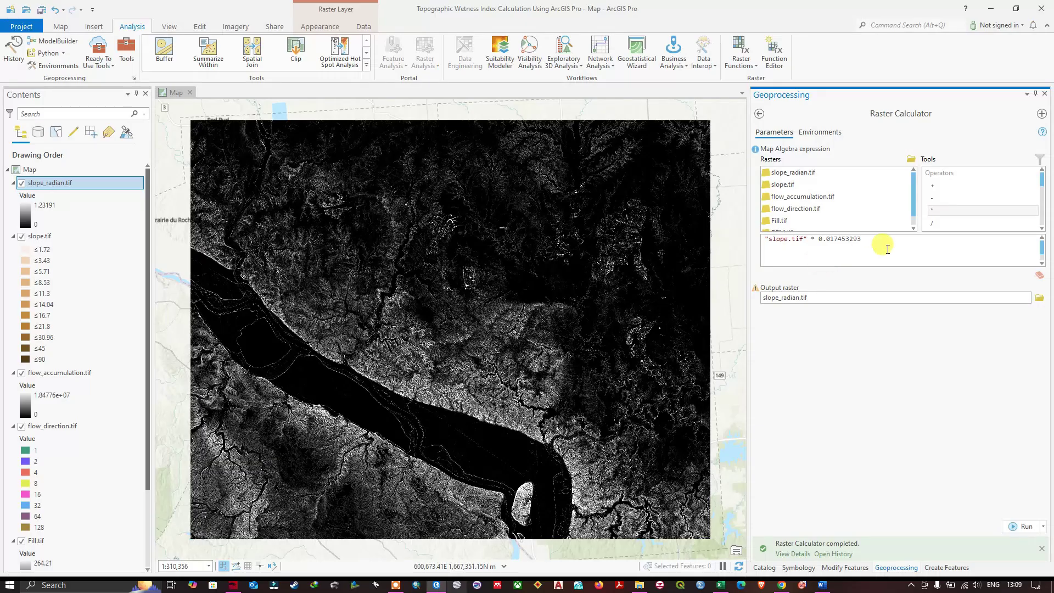
{"action": "left_click_drag", "start_coordinate": [888, 249], "coordinate": [755, 239]}
{"action": "key", "text": "BackSpace"}
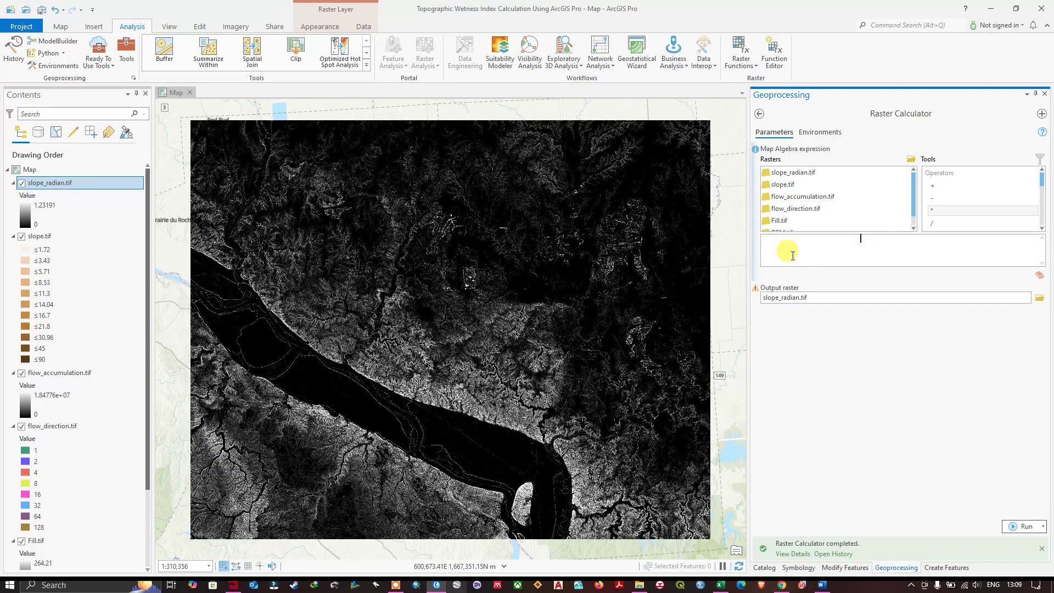
{"action": "left_click", "coordinate": [819, 586]}
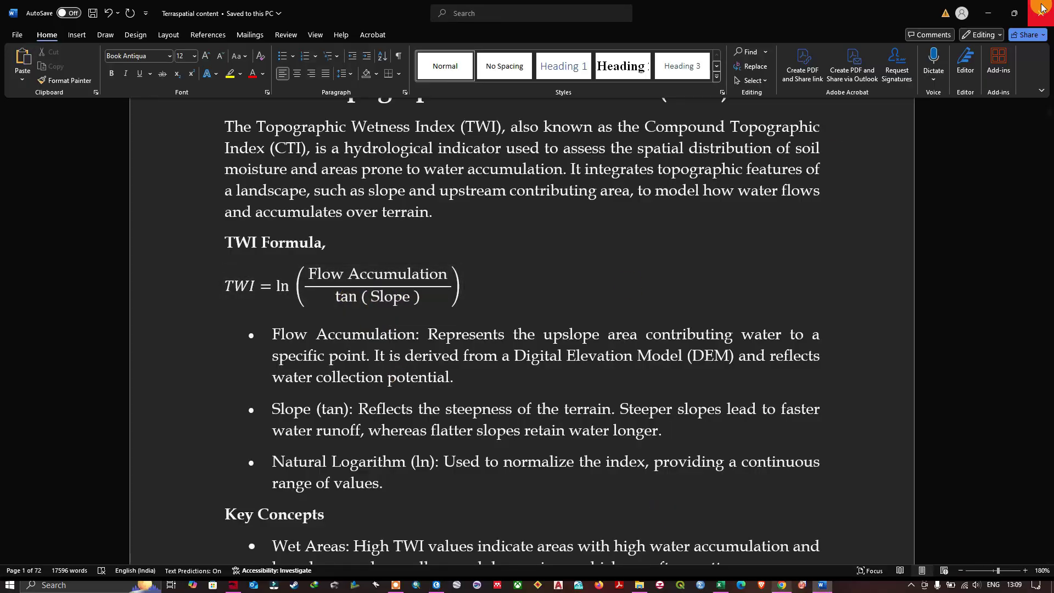
{"action": "left_click", "coordinate": [988, 12]}
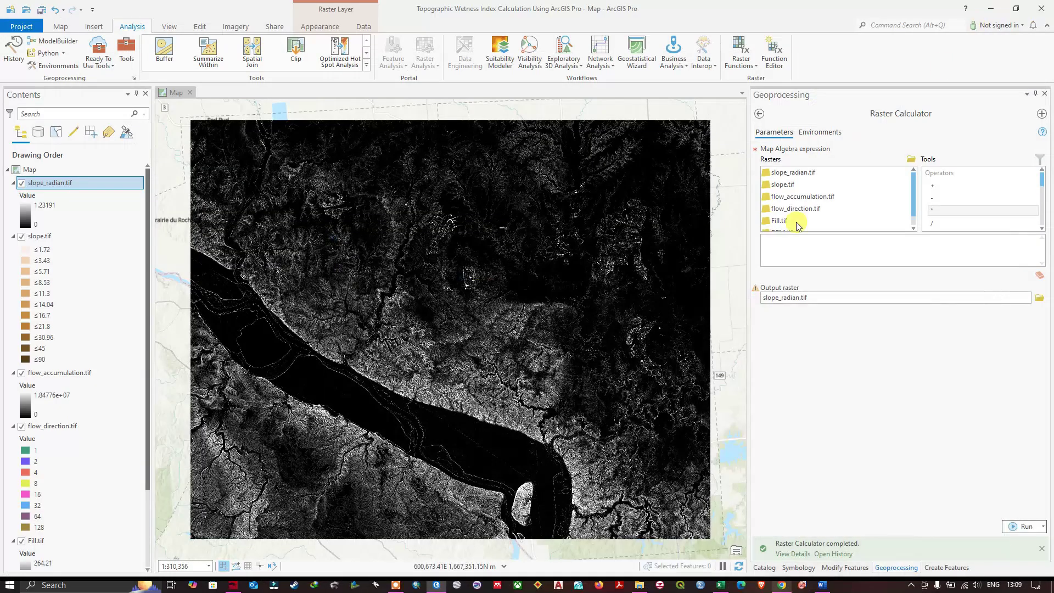
Build the map algebra expression Tan("slope_radian.tif") using the Tan function and the slope_radian.tif raster
{"action": "left_click", "coordinate": [796, 249]}
{"action": "scroll", "coordinate": [960, 206], "scroll_direction": "down", "scroll_amount": 3}
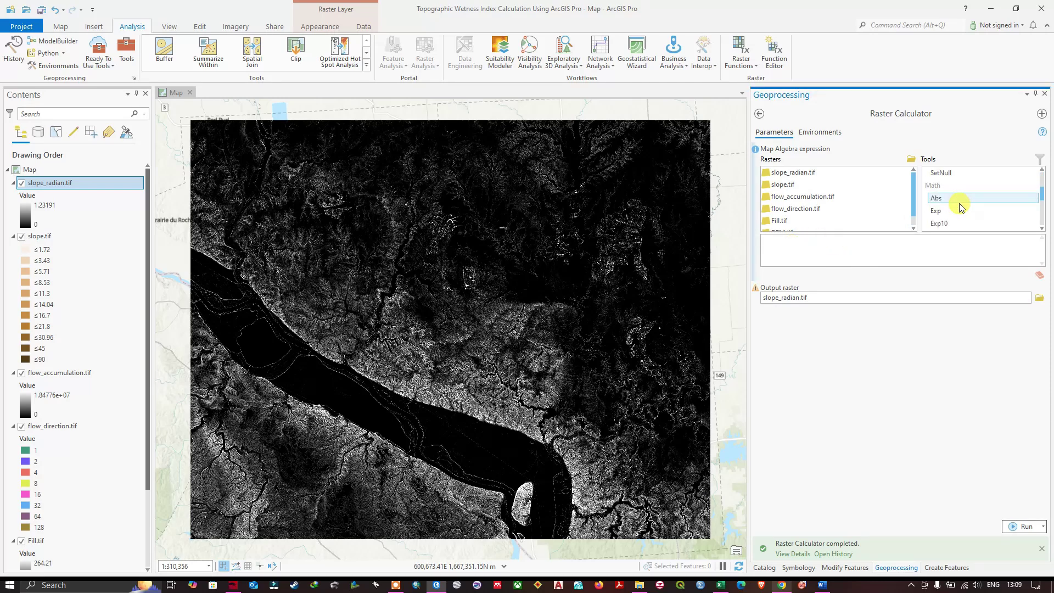
{"action": "scroll", "coordinate": [961, 207], "scroll_direction": "down", "scroll_amount": 6}
{"action": "scroll", "coordinate": [960, 206], "scroll_direction": "down", "scroll_amount": 2}
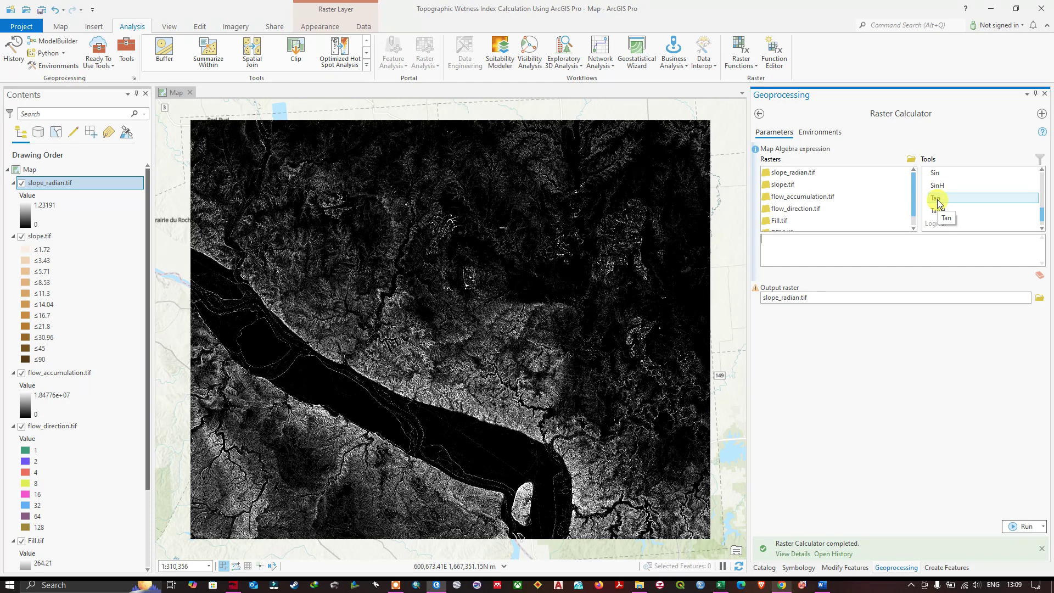
{"action": "double_click", "coordinate": [938, 198]}
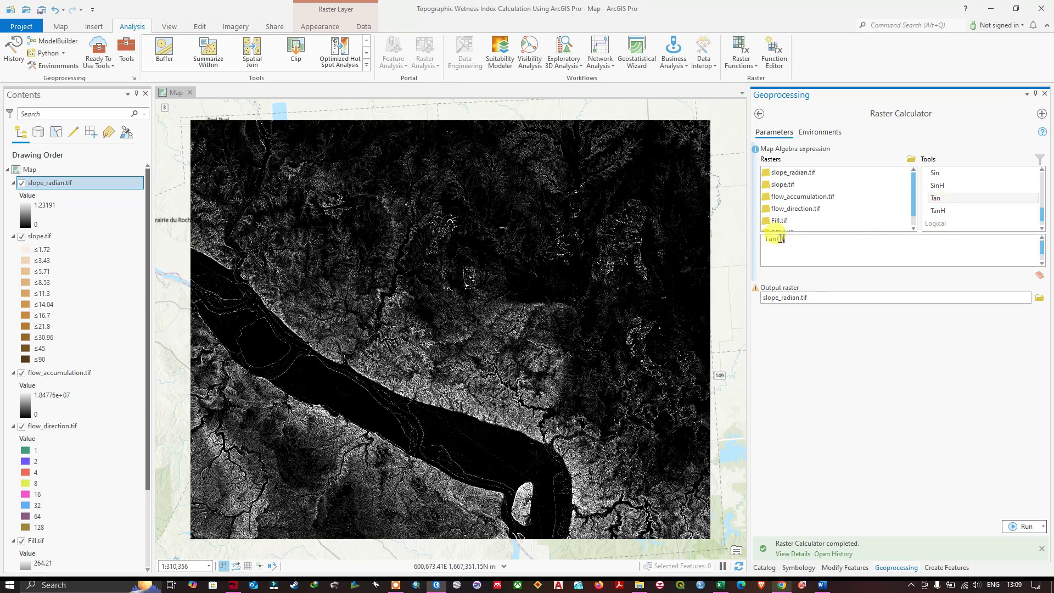
{"action": "left_click", "coordinate": [781, 238]}
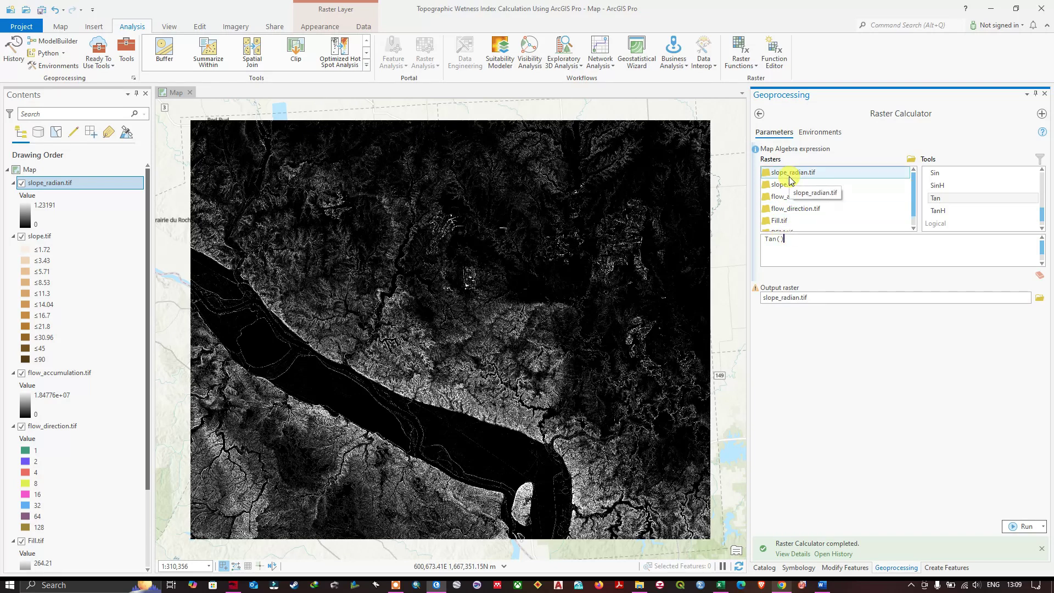
{"action": "double_click", "coordinate": [790, 173]}
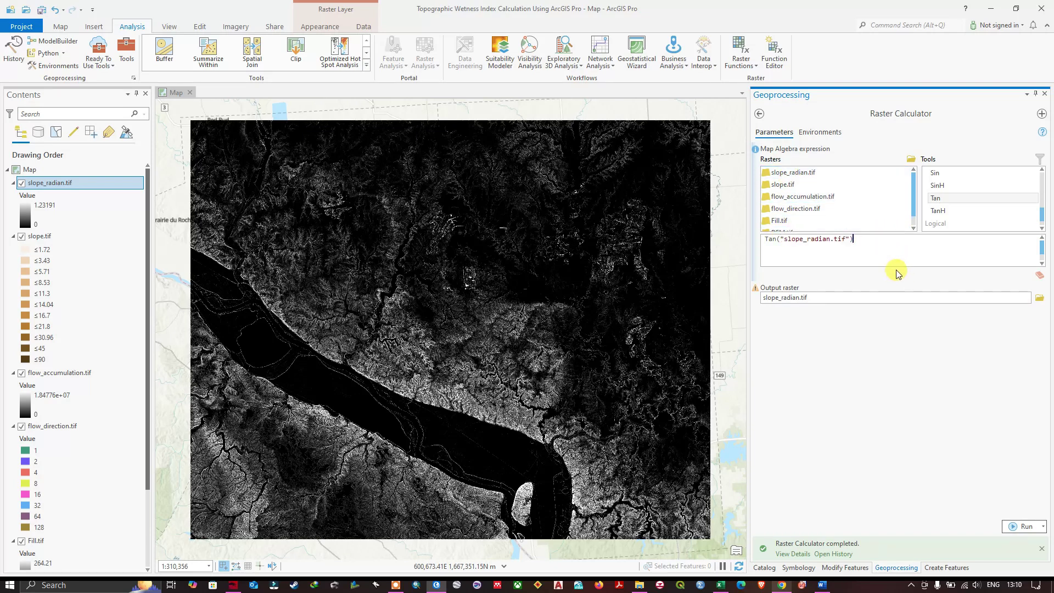
Name the output raster tan_slope_radian.tif in the Shapefiles folder and run the tangent calculation
{"action": "left_click", "coordinate": [1040, 298]}
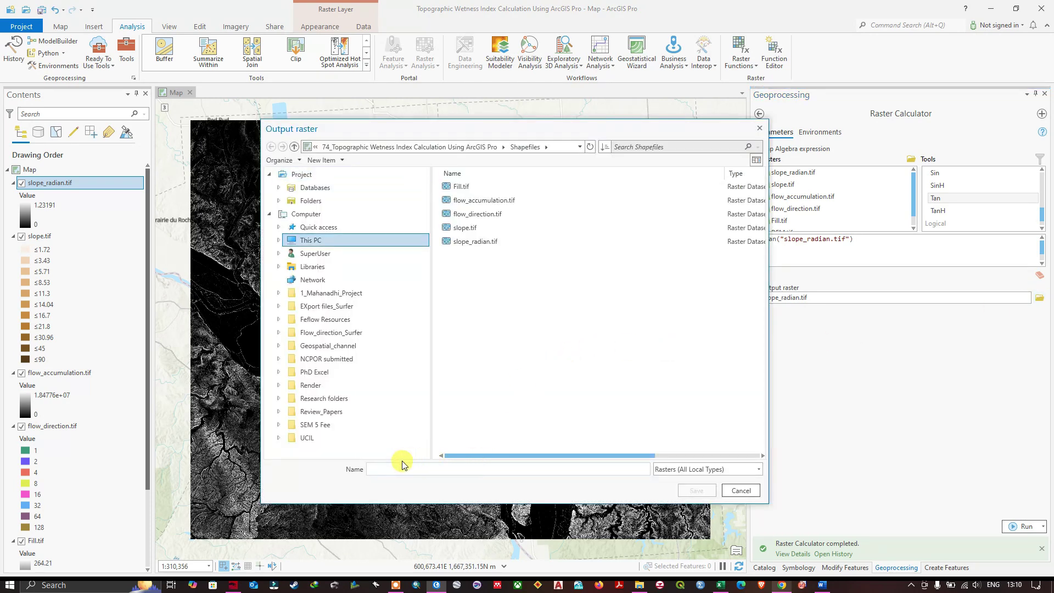
{"action": "left_click", "coordinate": [396, 470]}
{"action": "key", "text": "ctrl+v"}
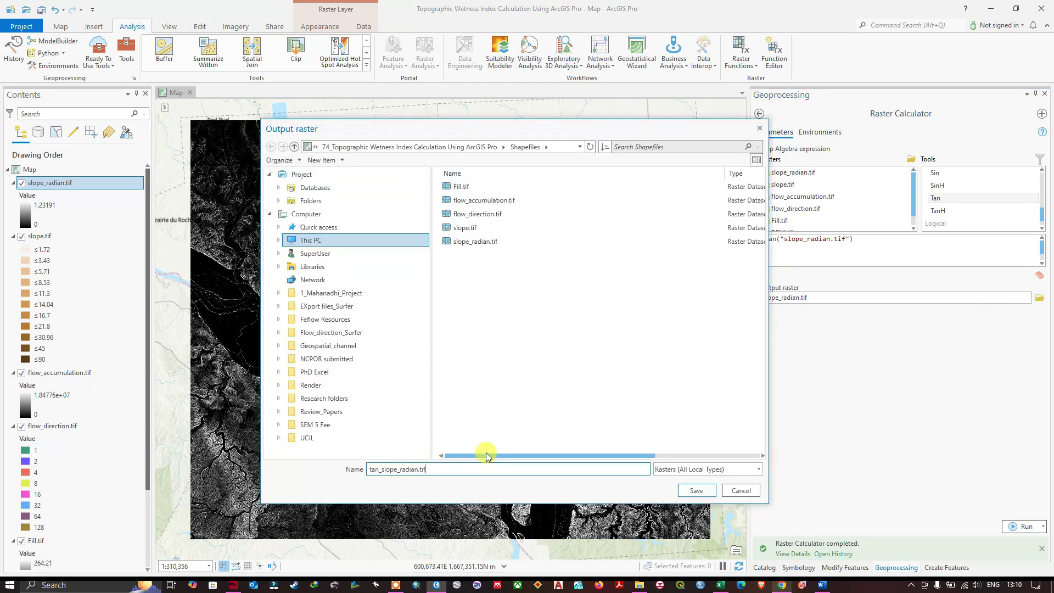
{"action": "left_click", "coordinate": [698, 491]}
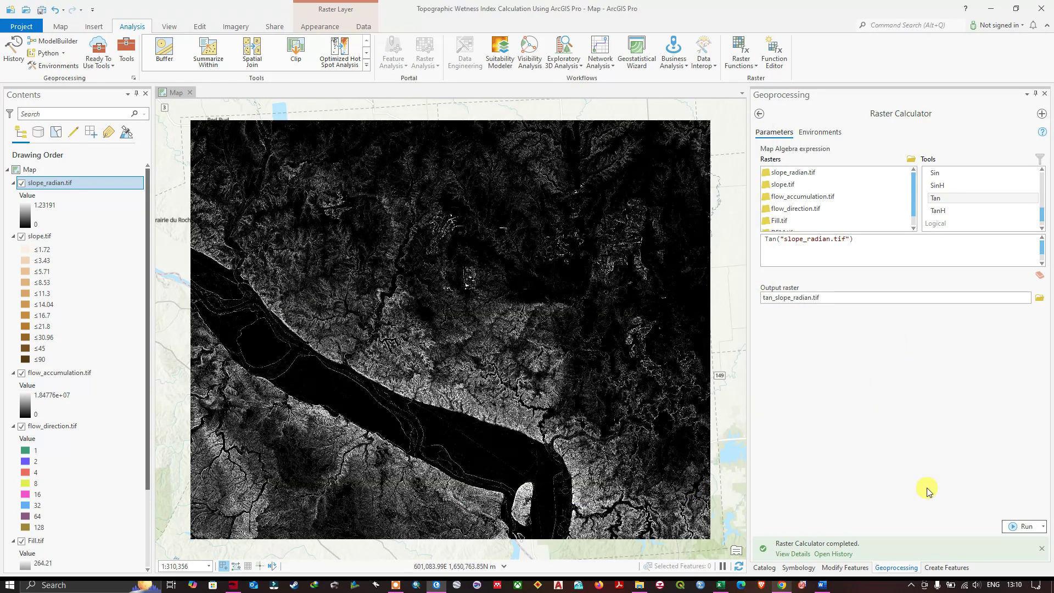
{"action": "left_click", "coordinate": [1022, 528]}
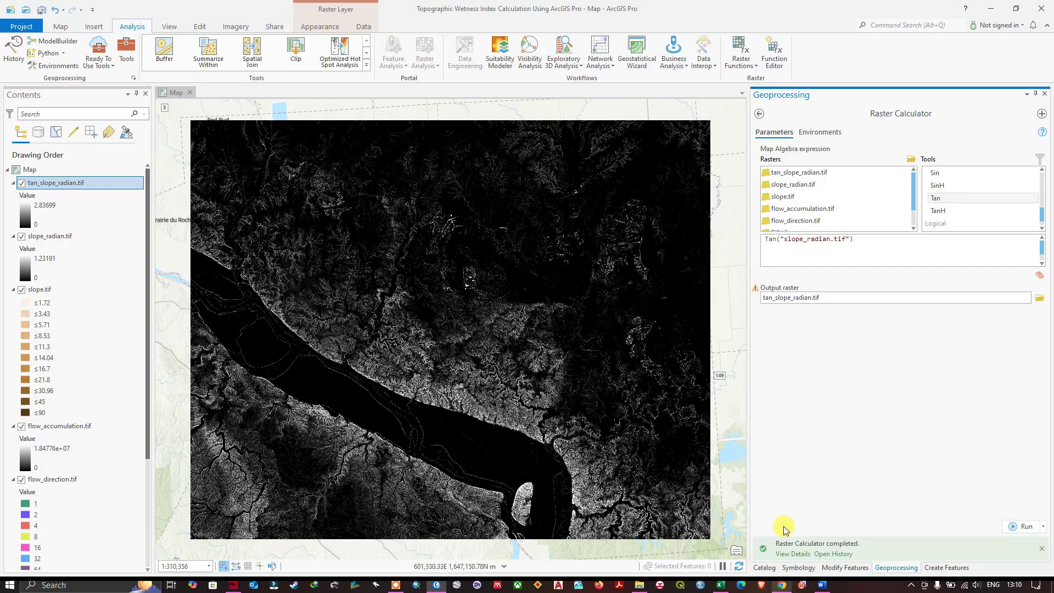
Switch to the Word document and examine the TWI formula's logarithm, flow accumulation and slope tangent terms
{"action": "left_click", "coordinate": [807, 554]}
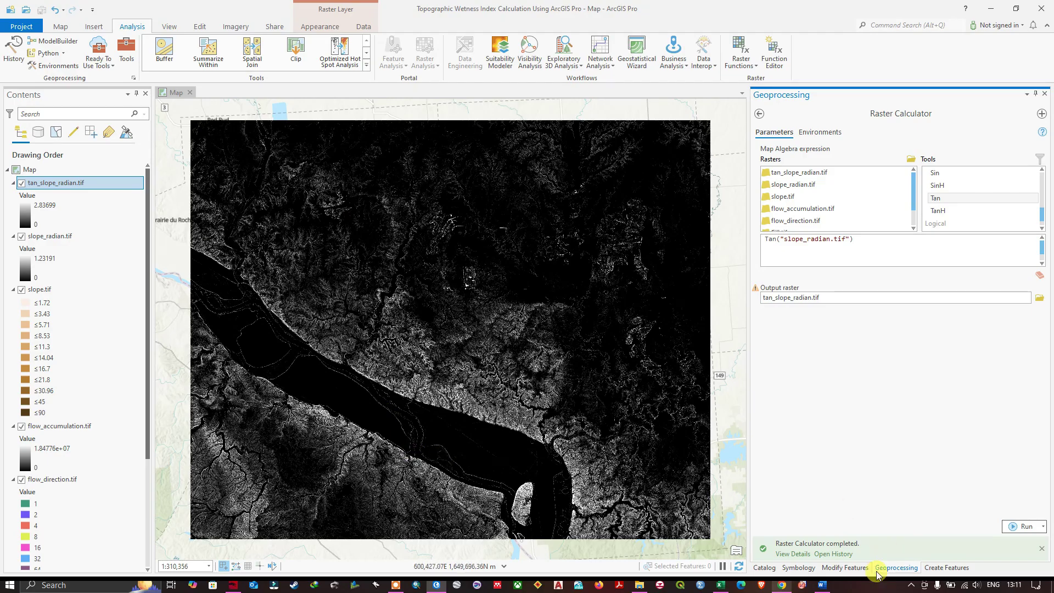
{"action": "left_click", "coordinate": [823, 586]}
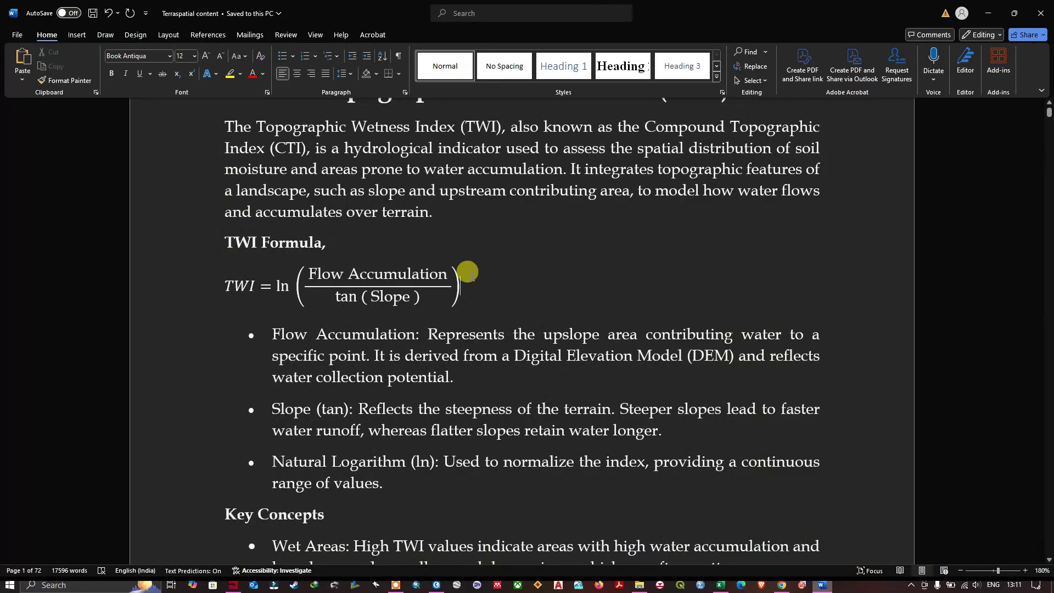
{"action": "left_click", "coordinate": [282, 267]}
{"action": "left_click_drag", "start_coordinate": [300, 266], "coordinate": [443, 294]}
{"action": "left_click", "coordinate": [497, 291]}
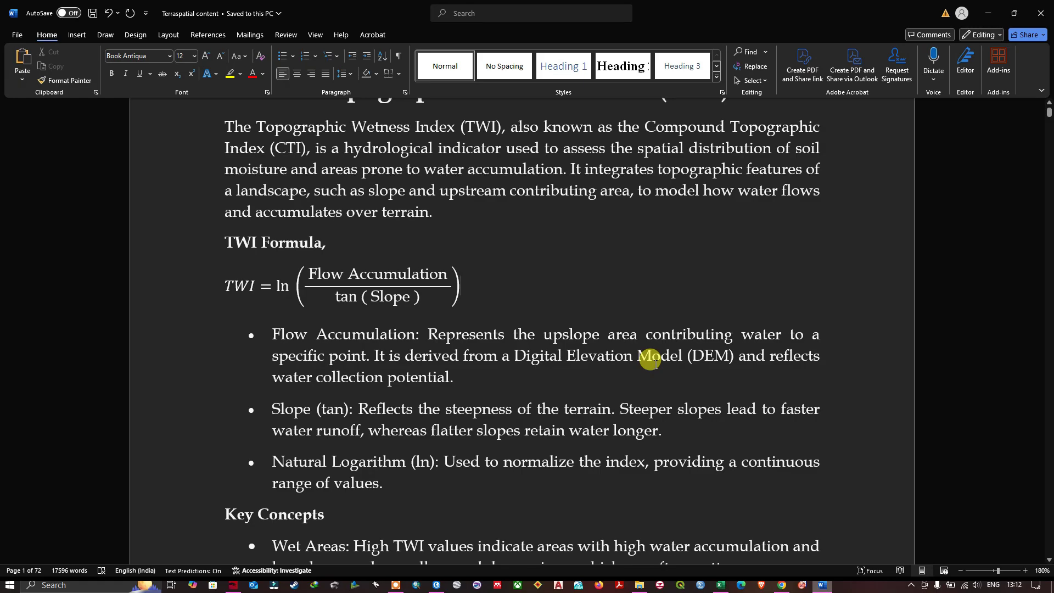
Return to ArcGIS Pro and replace the Tan expression with Ln("flow_accumulation.tif")
{"action": "key", "text": "alt+Tab"}
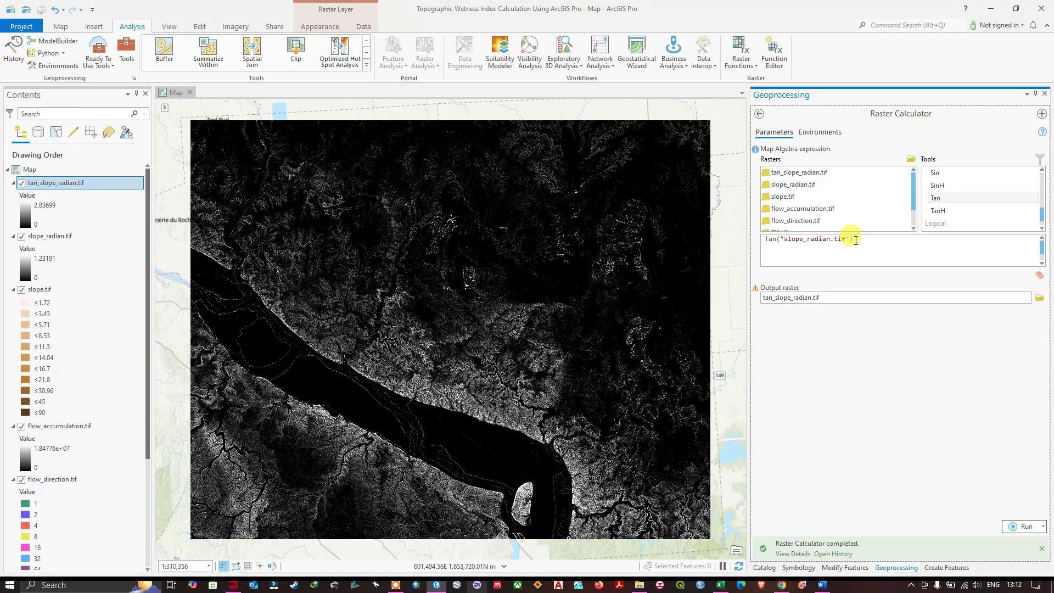
{"action": "left_click_drag", "start_coordinate": [855, 240], "coordinate": [763, 240]}
{"action": "key", "text": "Delete"}
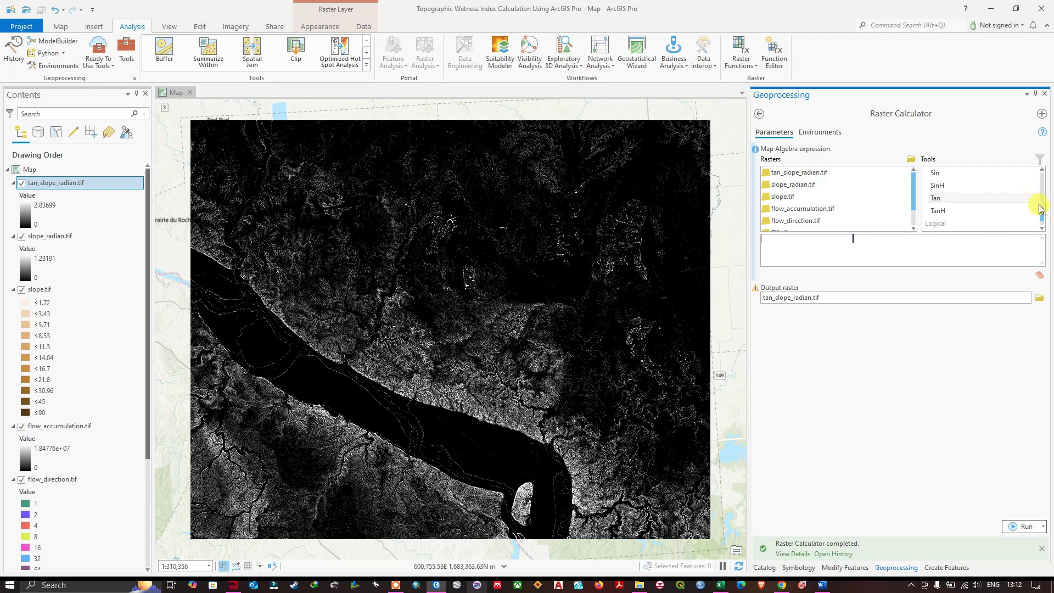
{"action": "left_click_drag", "start_coordinate": [1044, 216], "coordinate": [1044, 193]}
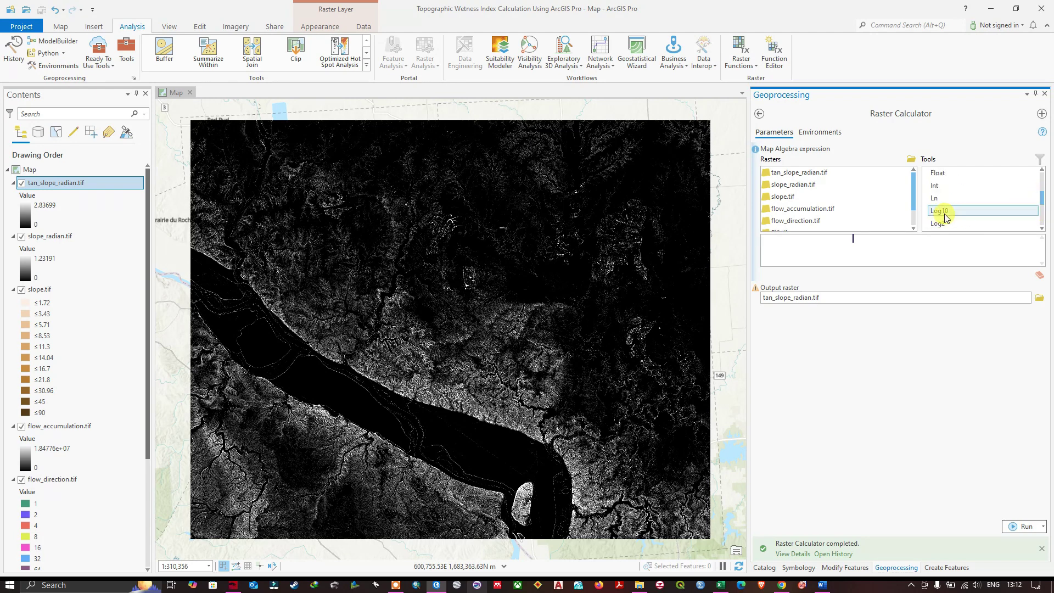
{"action": "scroll", "coordinate": [940, 204], "scroll_direction": "up", "scroll_amount": 1}
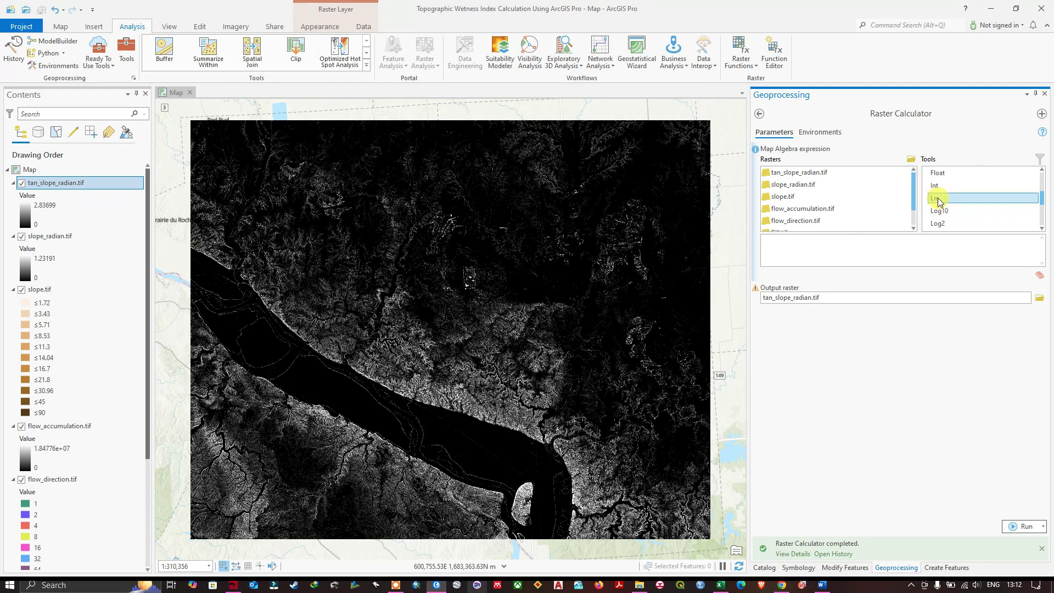
{"action": "double_click", "coordinate": [938, 200]}
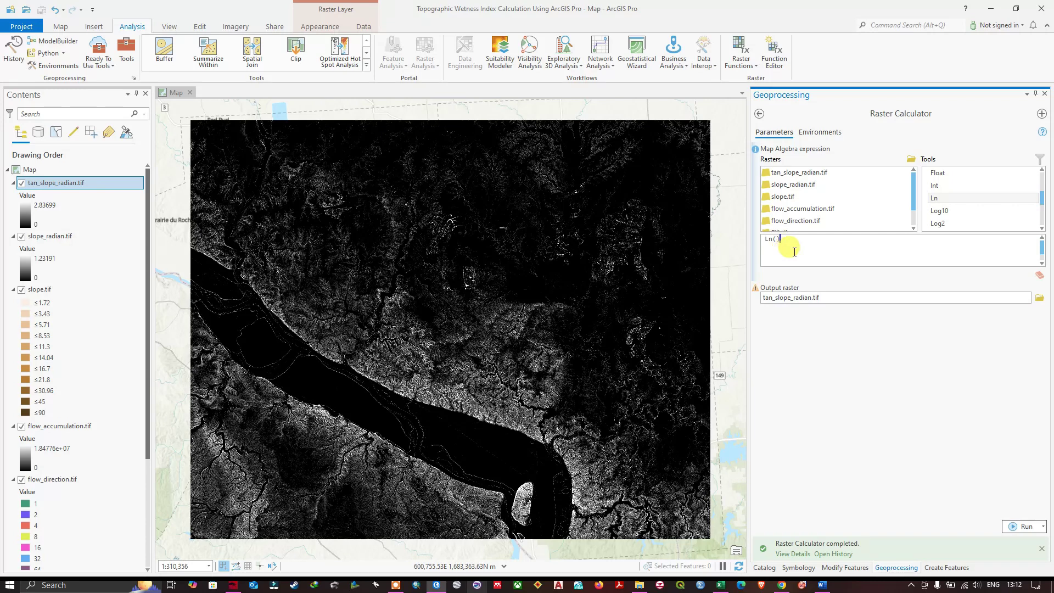
{"action": "double_click", "coordinate": [800, 211]}
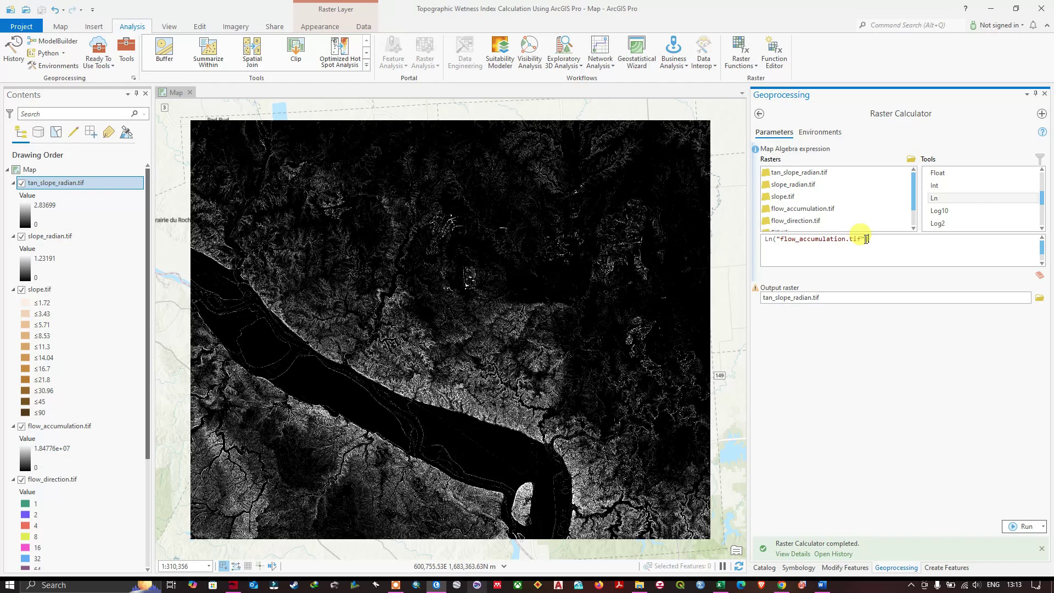
Divide flow accumulation by the slope tangent inside the logarithm, making the expression Ln("flow_accumulation.tif" / "tan_slope_radian.tif")
{"action": "scroll", "coordinate": [1012, 213], "scroll_direction": "down", "scroll_amount": 6}
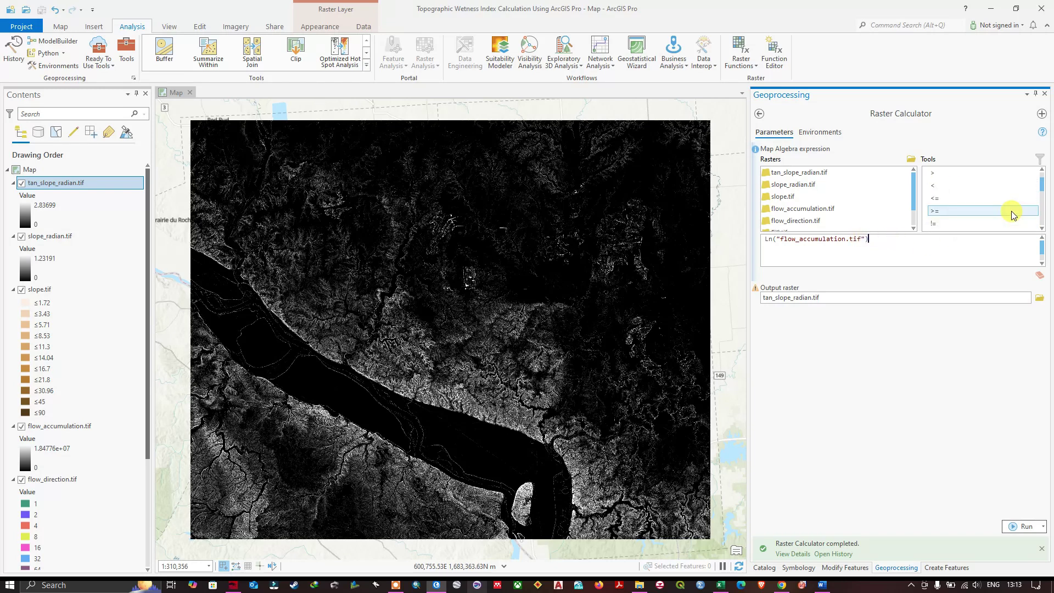
{"action": "scroll", "coordinate": [1012, 213], "scroll_direction": "down", "scroll_amount": 3}
{"action": "scroll", "coordinate": [1013, 214], "scroll_direction": "down", "scroll_amount": 3}
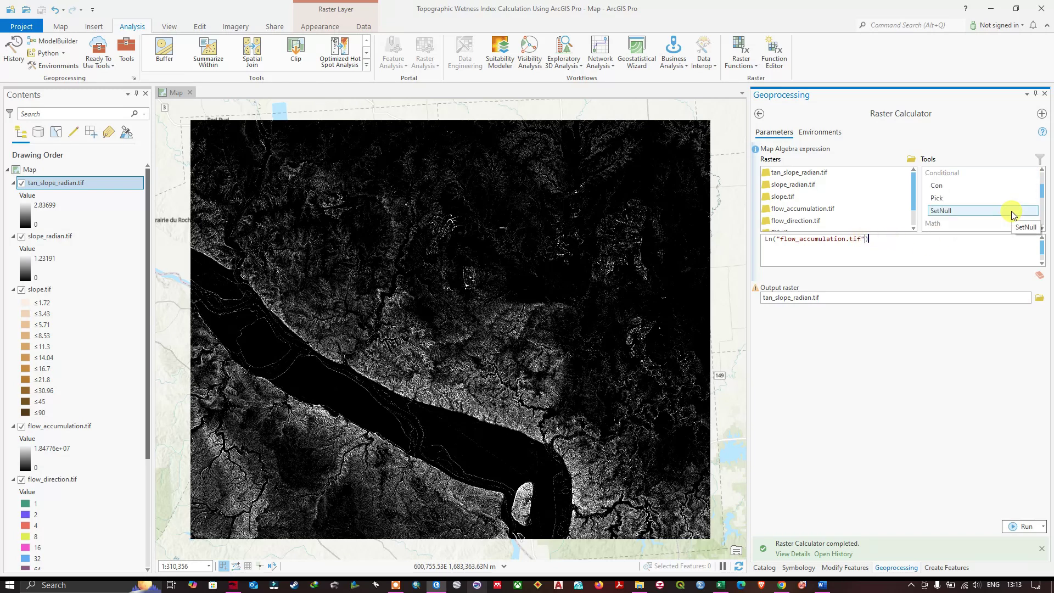
{"action": "scroll", "coordinate": [1012, 213], "scroll_direction": "up", "scroll_amount": 9}
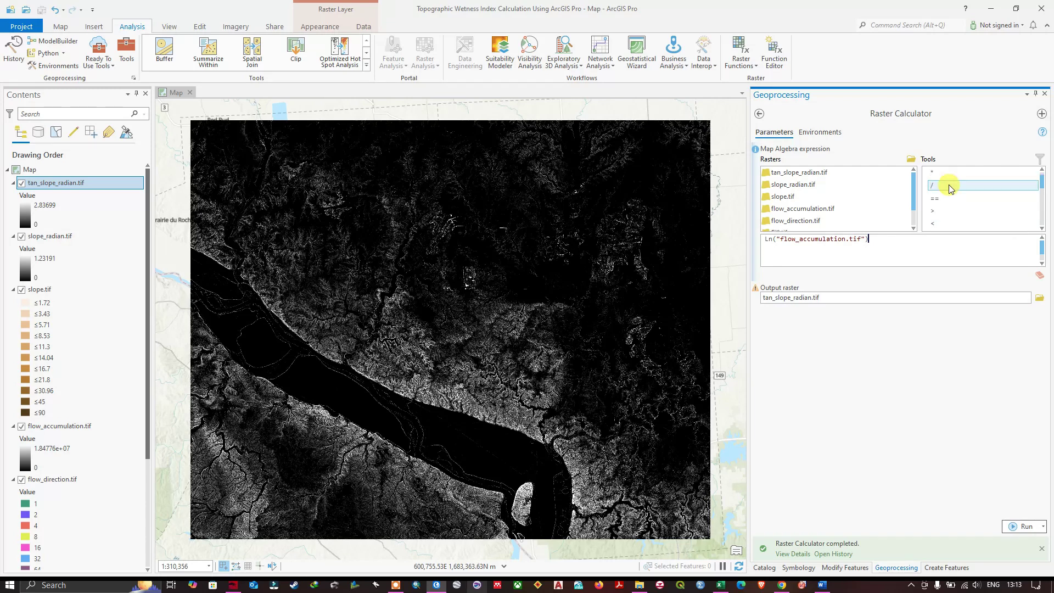
{"action": "double_click", "coordinate": [951, 186]}
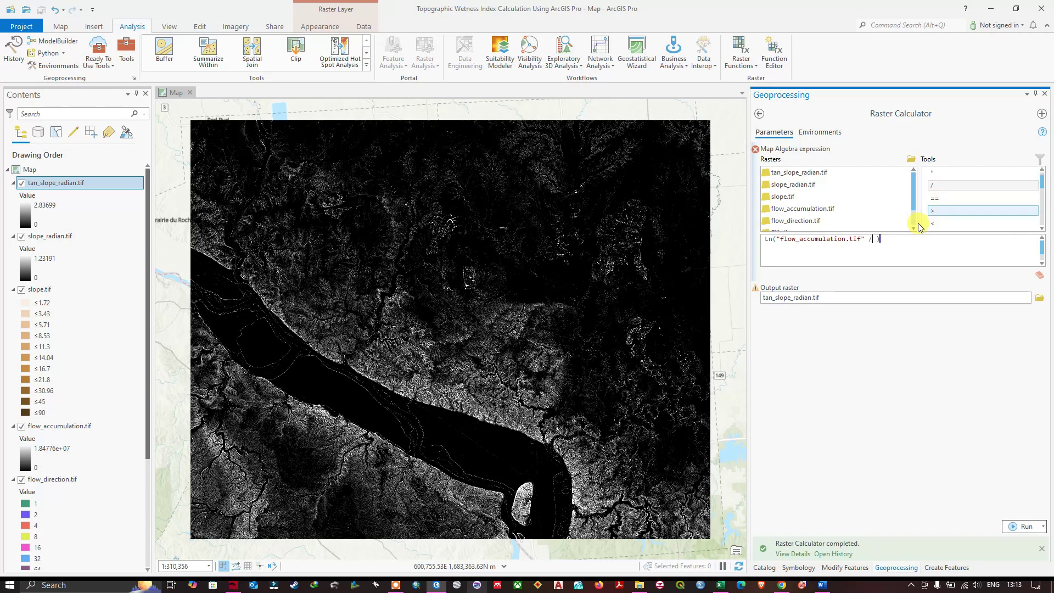
{"action": "double_click", "coordinate": [812, 173]}
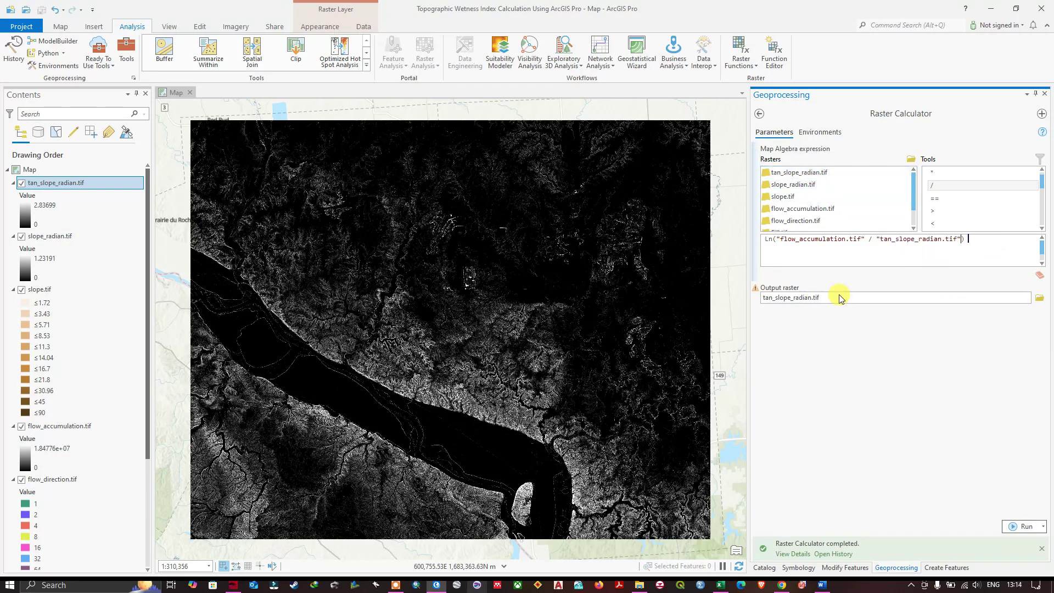
Name the Raster Calculator output TWI.tif in the Shapefiles folder
{"action": "left_click", "coordinate": [1040, 299]}
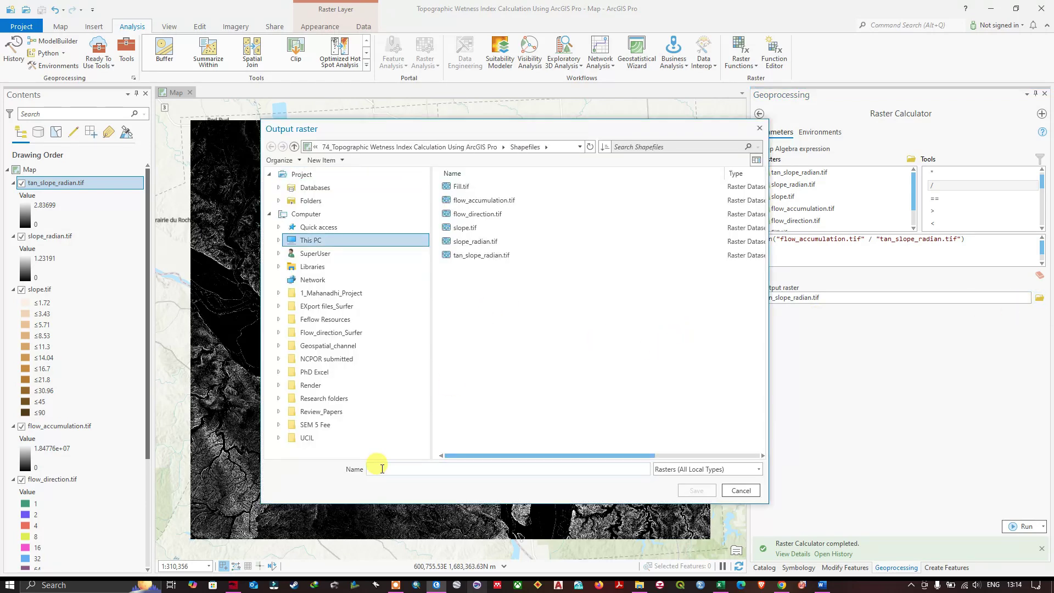
{"action": "left_click", "coordinate": [382, 469]}
{"action": "type", "text": "TWI.tif"}
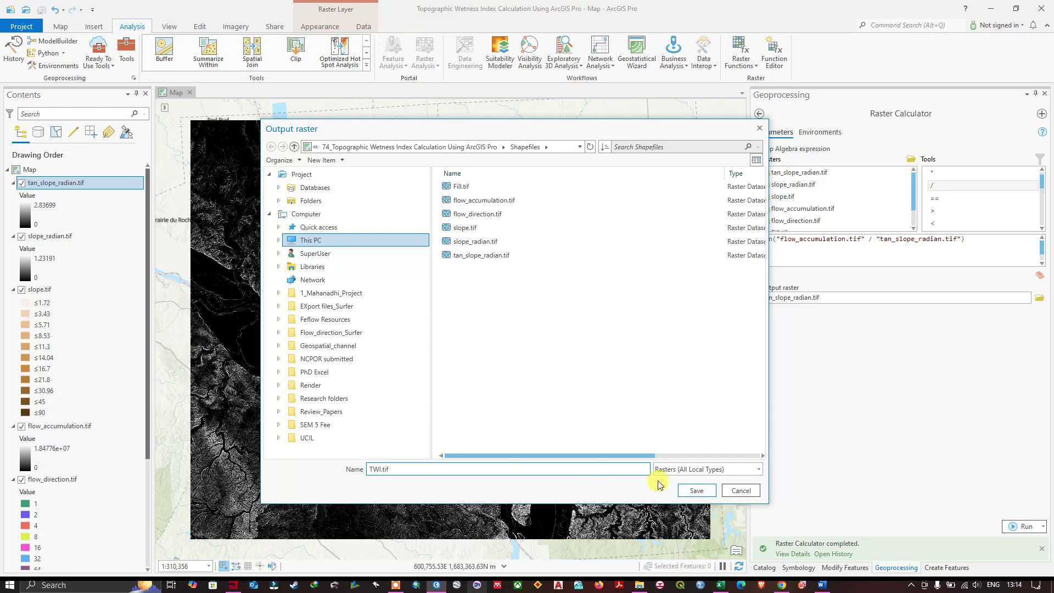
{"action": "left_click", "coordinate": [696, 490]}
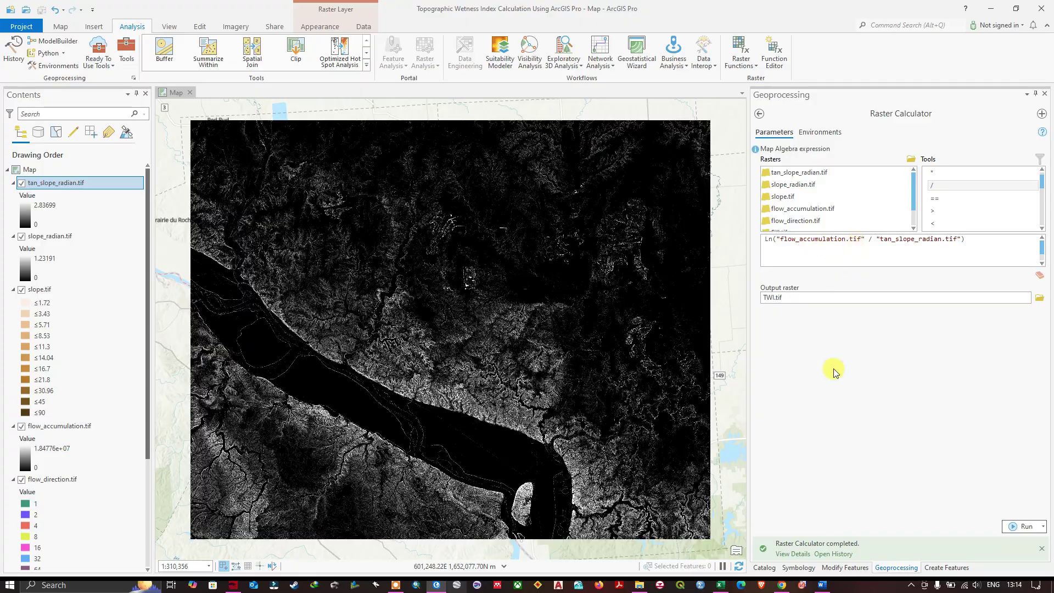
Check the TWI formula in the Word document, return to ArcGIS Pro and run the logarithm calculation
{"action": "left_click", "coordinate": [831, 588]}
{"action": "scroll", "coordinate": [661, 407], "scroll_direction": "up", "scroll_amount": 5}
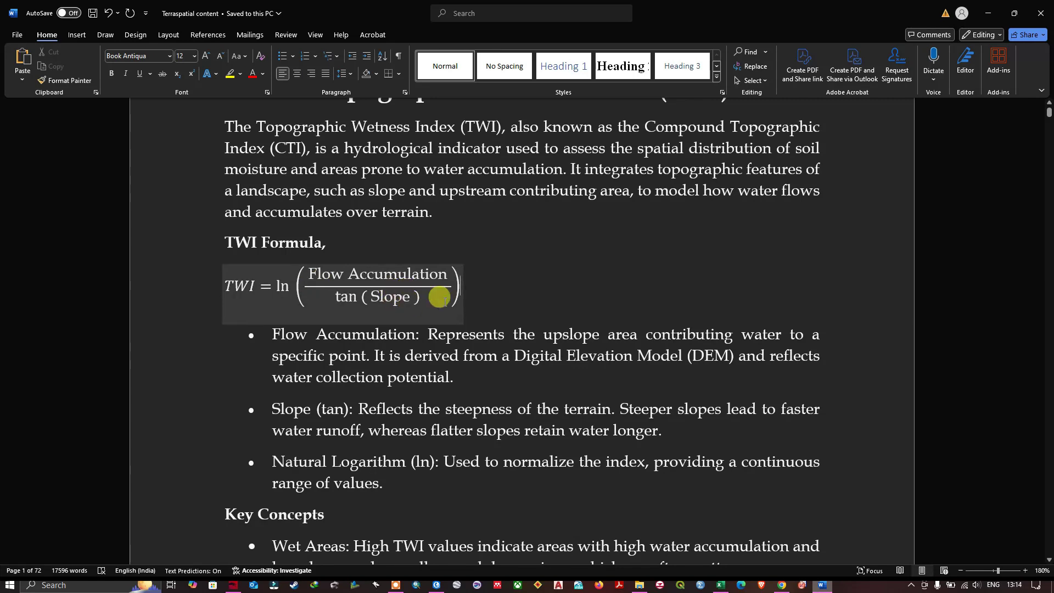
{"action": "key", "text": "alt+Tab"}
{"action": "left_click", "coordinate": [1017, 527]}
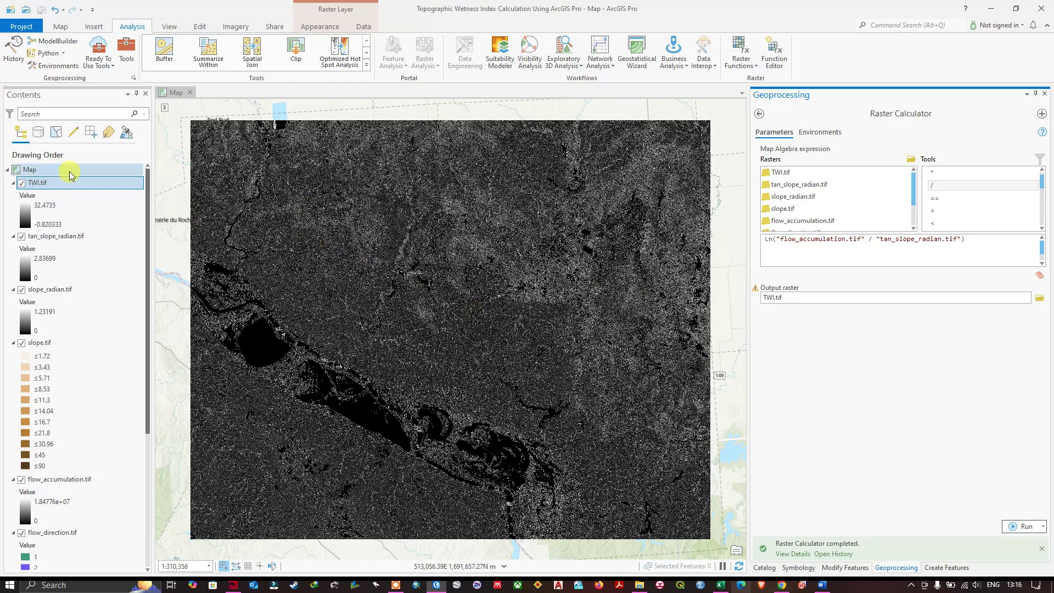
Apply the color scheme running from brownish red through orange, yellow and green to dark blue to the TWI.tif layer
{"action": "right_click", "coordinate": [54, 184]}
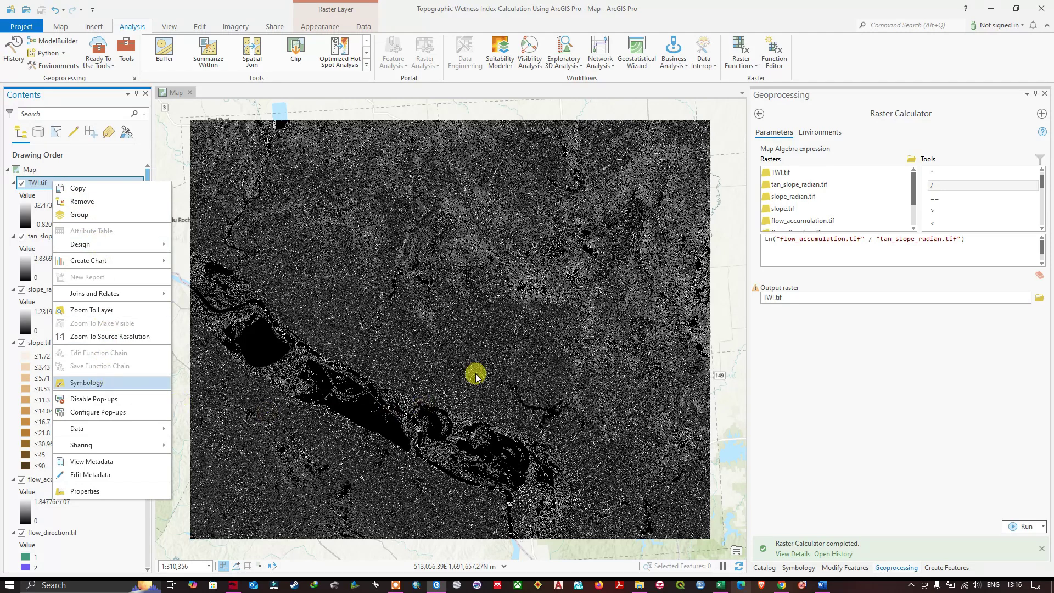
{"action": "key", "text": "Return"}
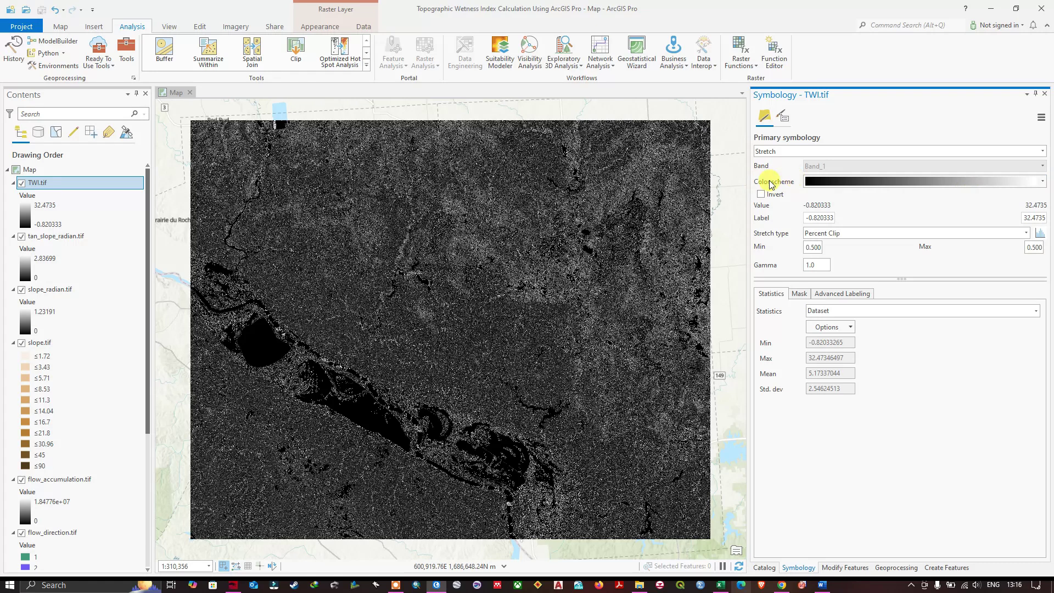
{"action": "left_click", "coordinate": [1042, 185]}
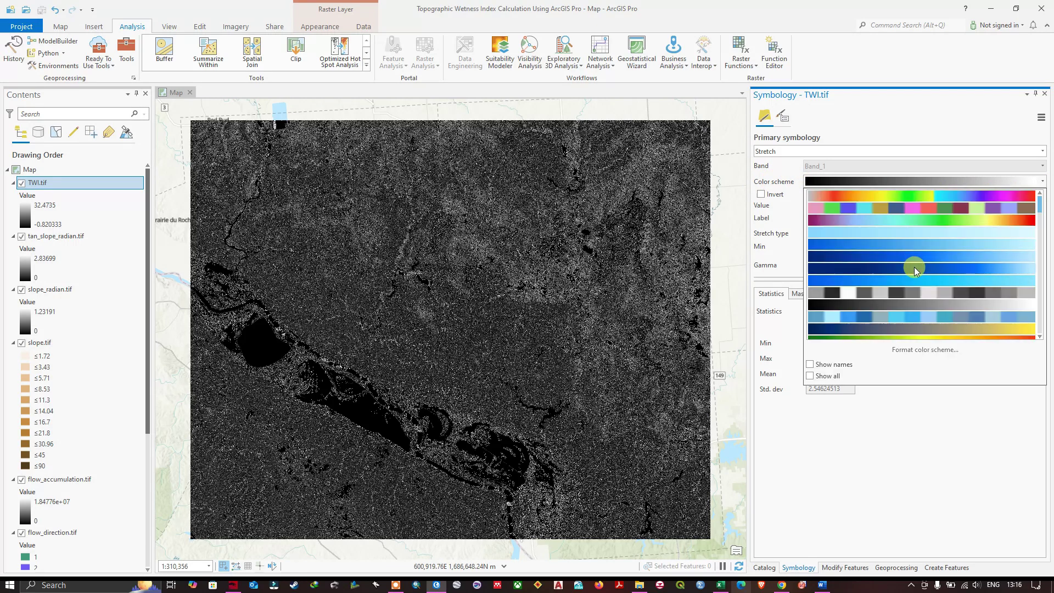
{"action": "scroll", "coordinate": [926, 278], "scroll_direction": "down", "scroll_amount": 1}
{"action": "scroll", "coordinate": [924, 274], "scroll_direction": "down", "scroll_amount": 1}
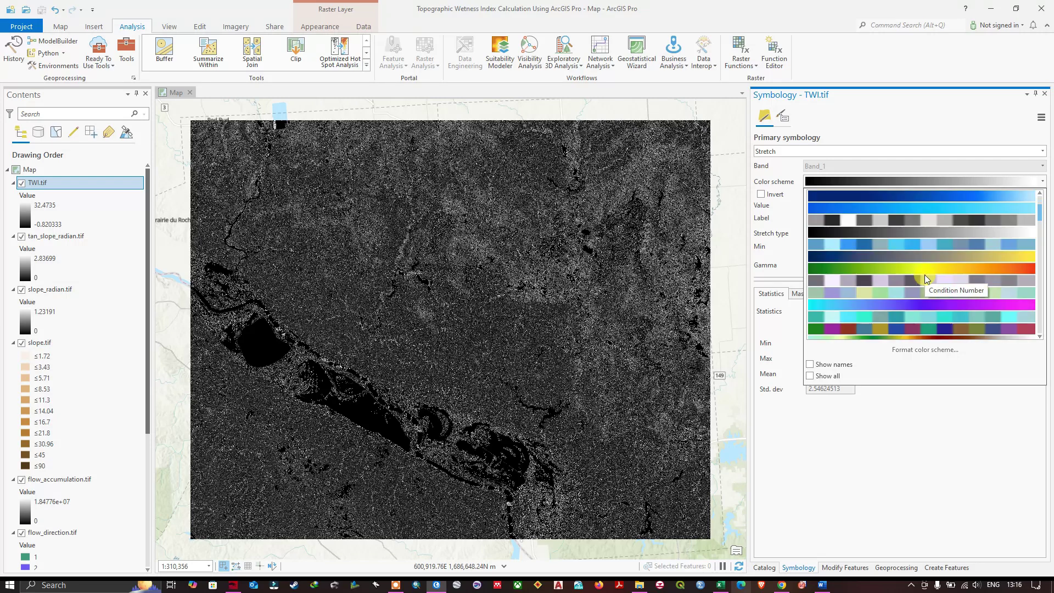
{"action": "scroll", "coordinate": [925, 275], "scroll_direction": "down", "scroll_amount": 1}
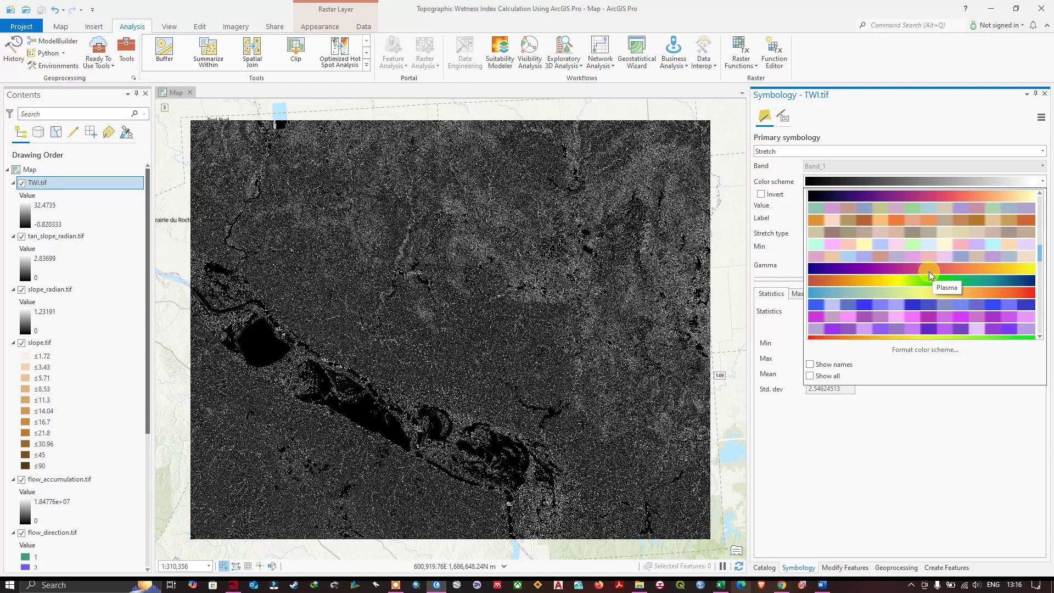
{"action": "left_click", "coordinate": [859, 280]}
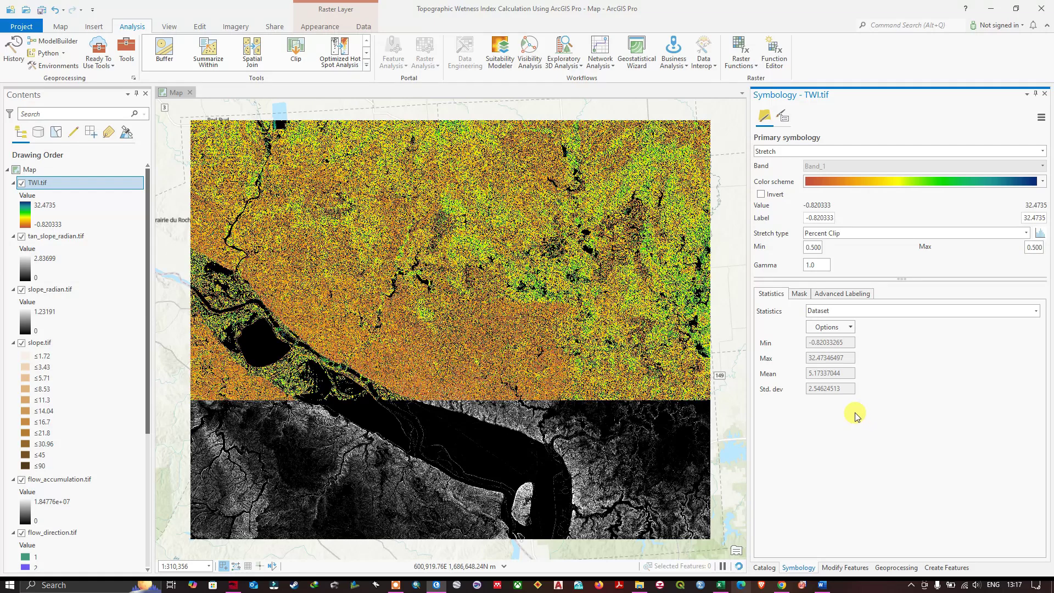
{"action": "left_click_drag", "start_coordinate": [646, 323], "coordinate": [648, 319]}
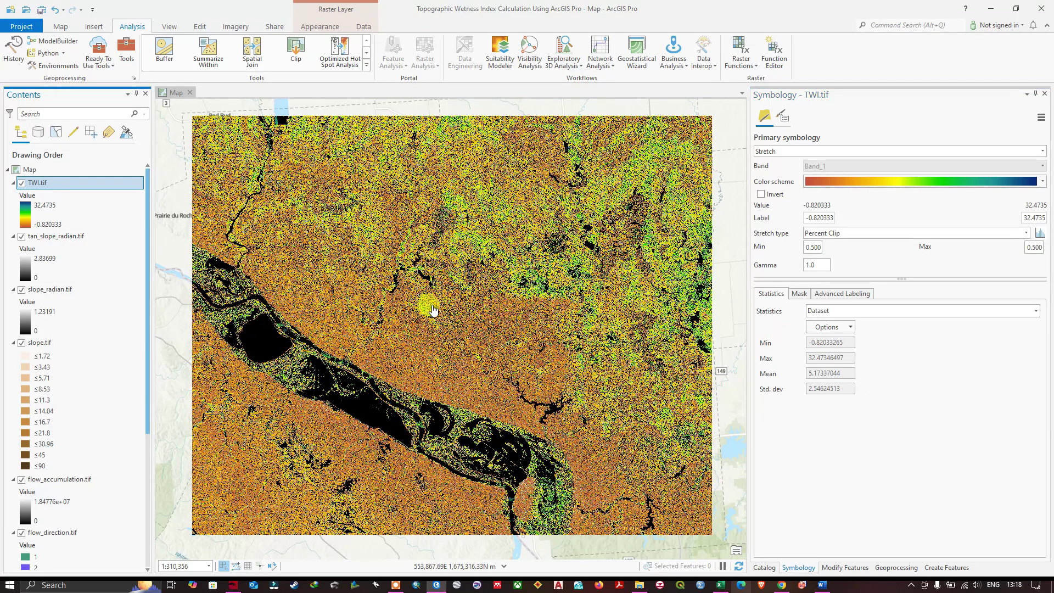
Hide the tan_slope_radian.tif, slope_radian.tif, flow_accumulation.tif, flow_direction.tif and Fill.tif layers
{"action": "left_click", "coordinate": [20, 238]}
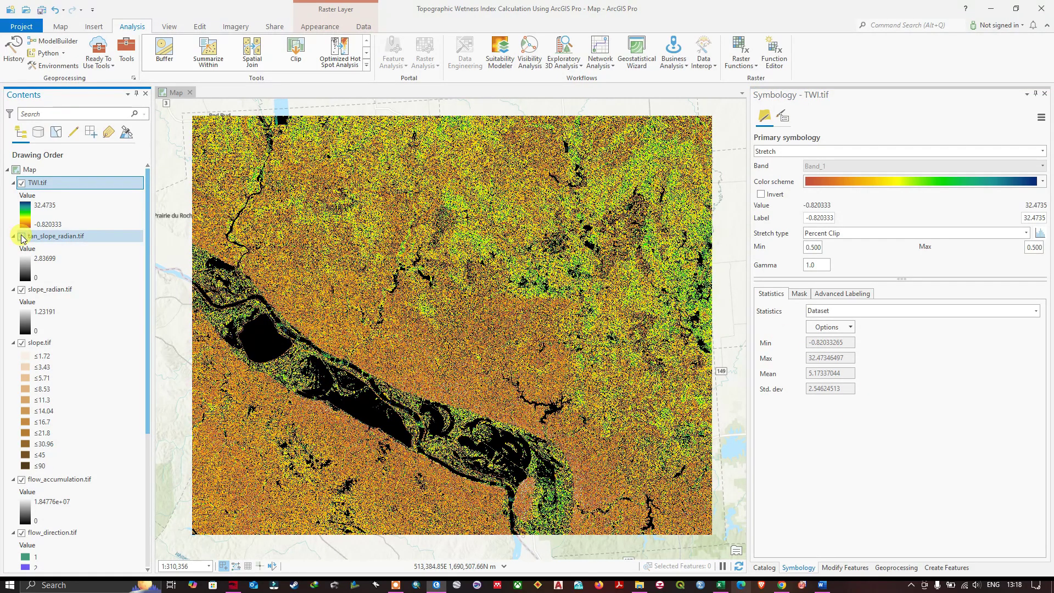
{"action": "left_click", "coordinate": [22, 290]}
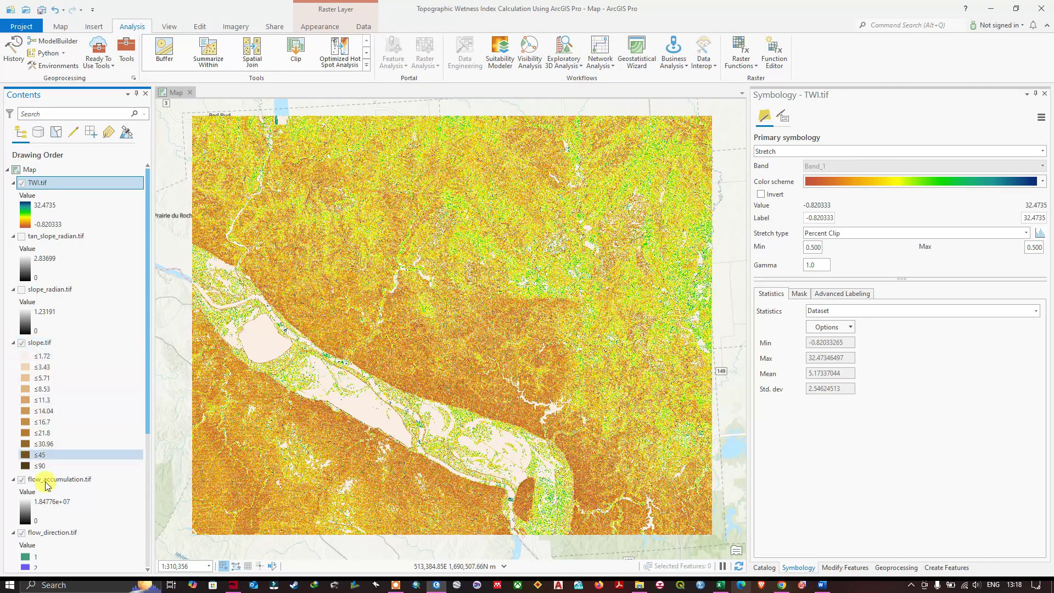
{"action": "left_click", "coordinate": [22, 479]}
{"action": "scroll", "coordinate": [24, 461], "scroll_direction": "down", "scroll_amount": 3}
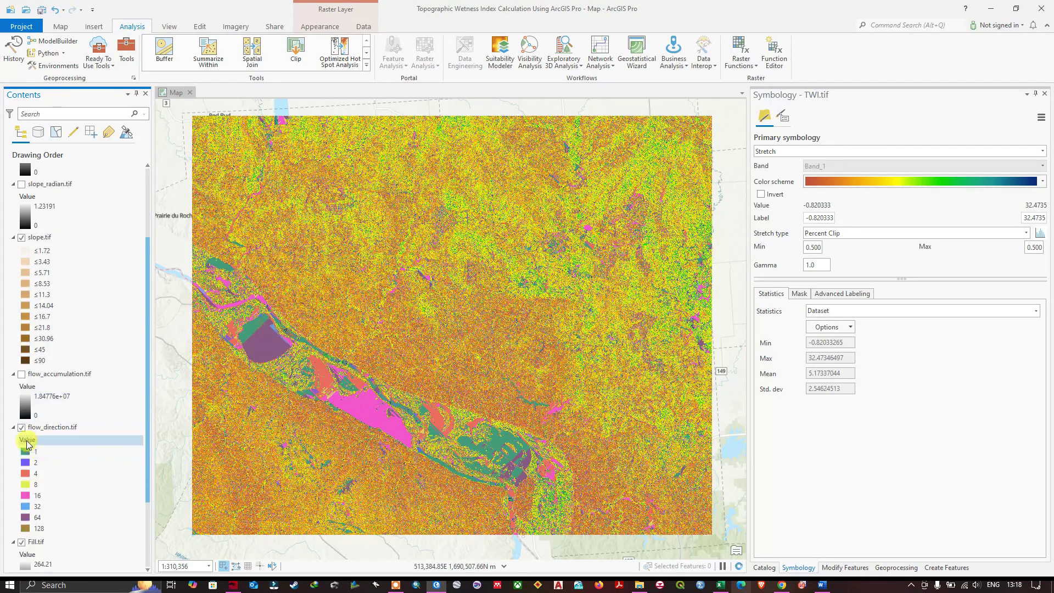
{"action": "left_click", "coordinate": [21, 427]}
{"action": "scroll", "coordinate": [34, 456], "scroll_direction": "down", "scroll_amount": 3}
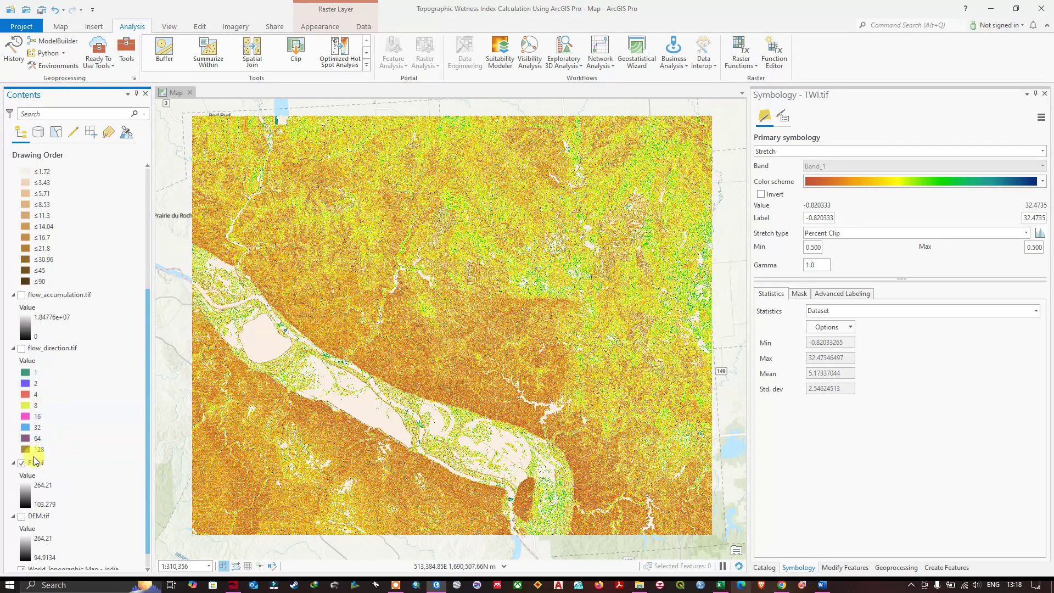
{"action": "left_click", "coordinate": [35, 461]}
{"action": "scroll", "coordinate": [60, 467], "scroll_direction": "down", "scroll_amount": 2}
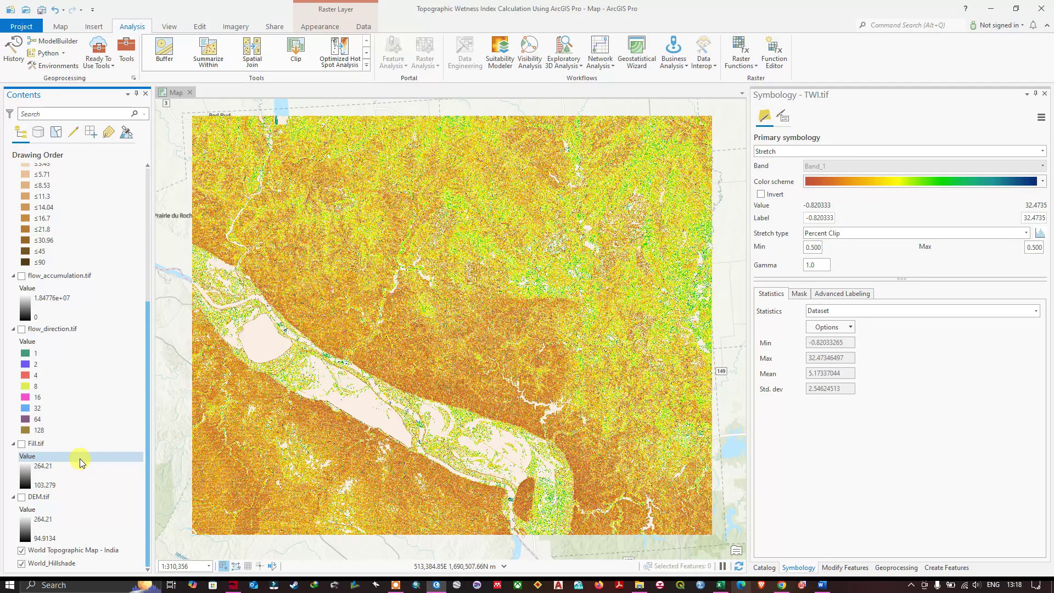
{"action": "scroll", "coordinate": [88, 267], "scroll_direction": "up", "scroll_amount": 8}
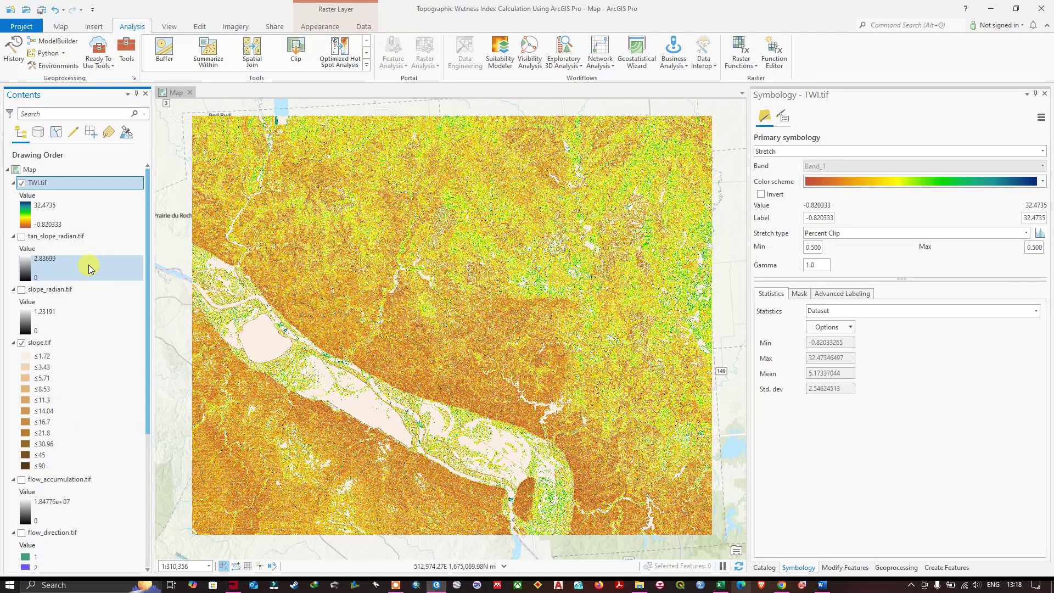
Examine the TWI raster up close along the northern stream valleys, comparing its colors with the layer's legend values
{"action": "scroll", "coordinate": [379, 239], "scroll_direction": "up", "scroll_amount": 5}
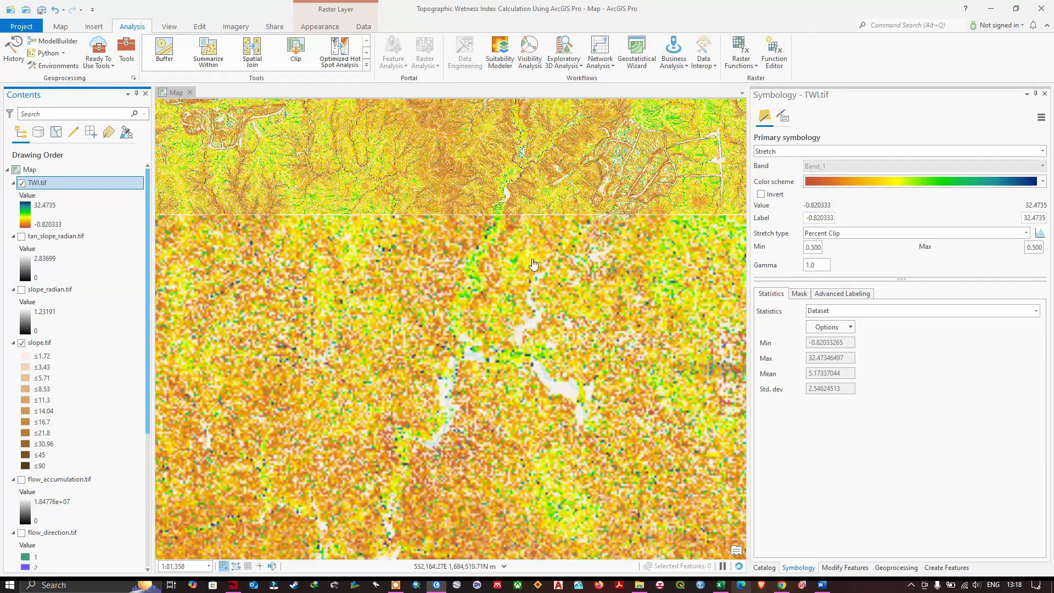
{"action": "scroll", "coordinate": [452, 235], "scroll_direction": "up", "scroll_amount": 2}
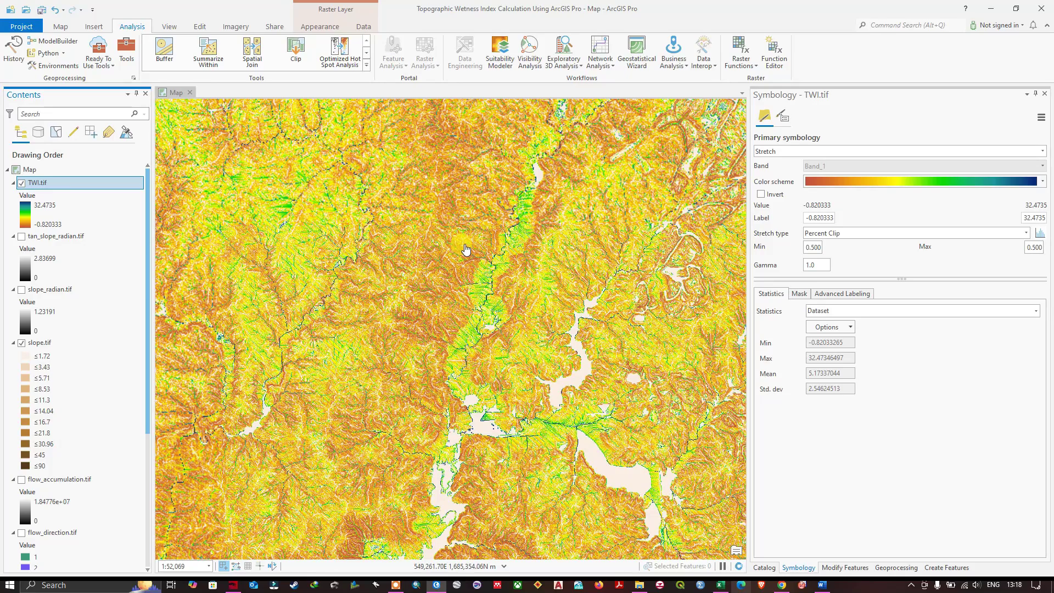
{"action": "scroll", "coordinate": [465, 250], "scroll_direction": "up", "scroll_amount": 4}
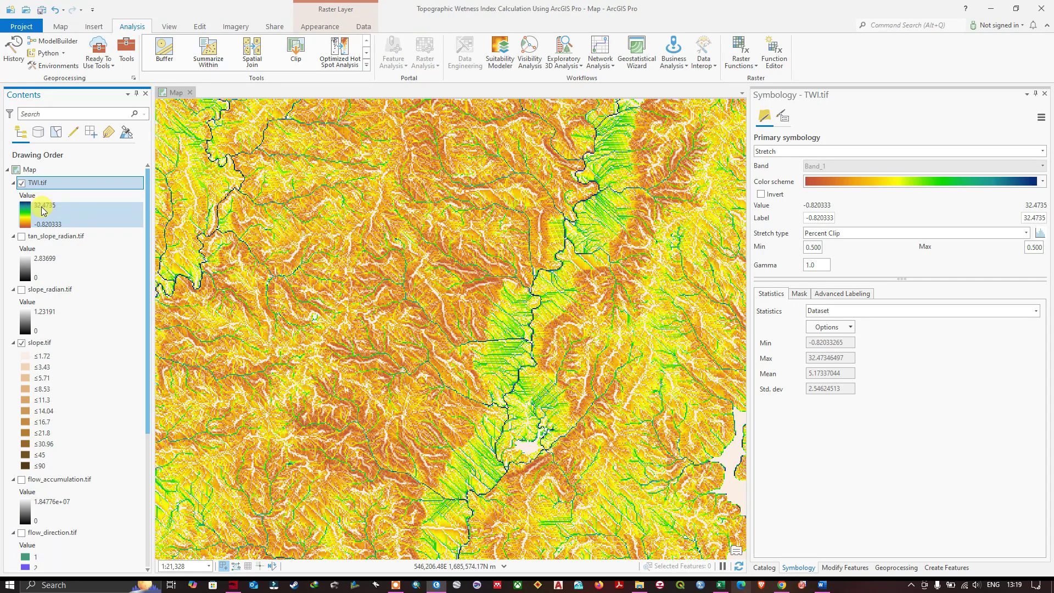
{"action": "left_click", "coordinate": [369, 236]}
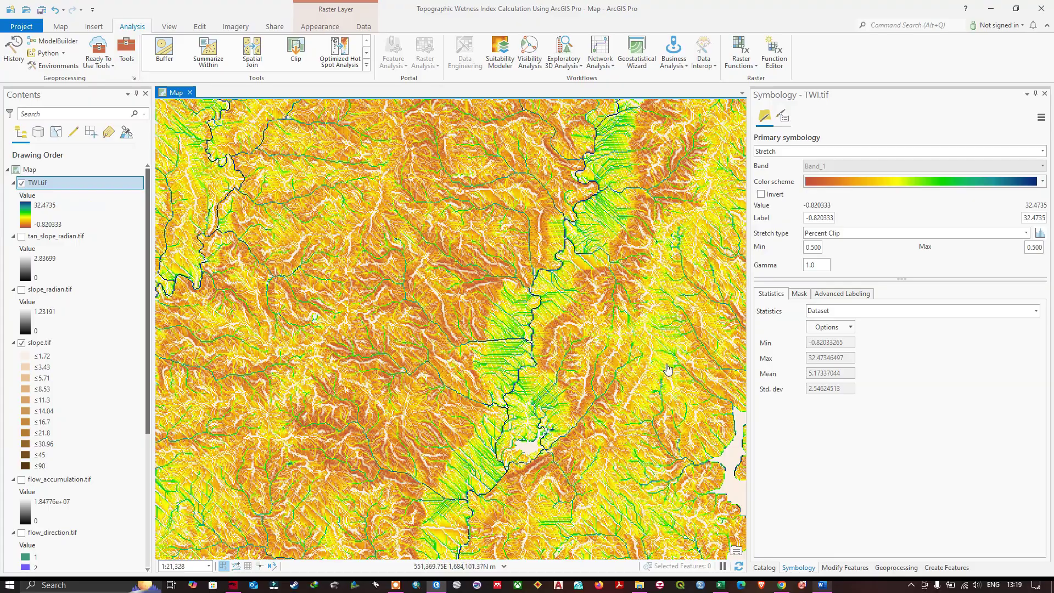
Read the Key Concepts on wet and dry areas in the Word document, and return to the TWI.tif layer in ArcGIS Pro
{"action": "left_click", "coordinate": [822, 586]}
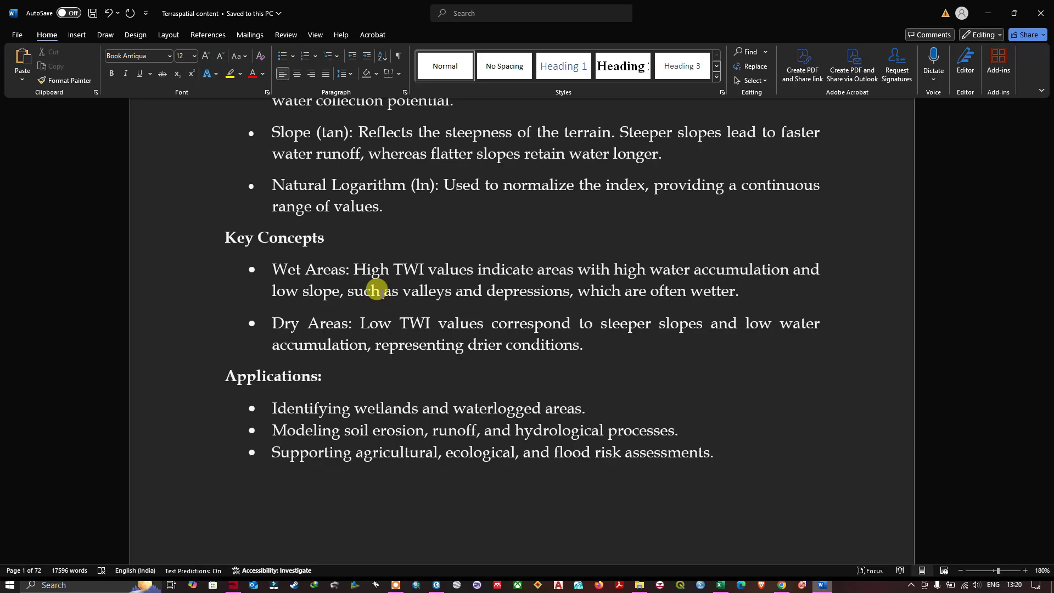
{"action": "key", "text": "alt+Tab"}
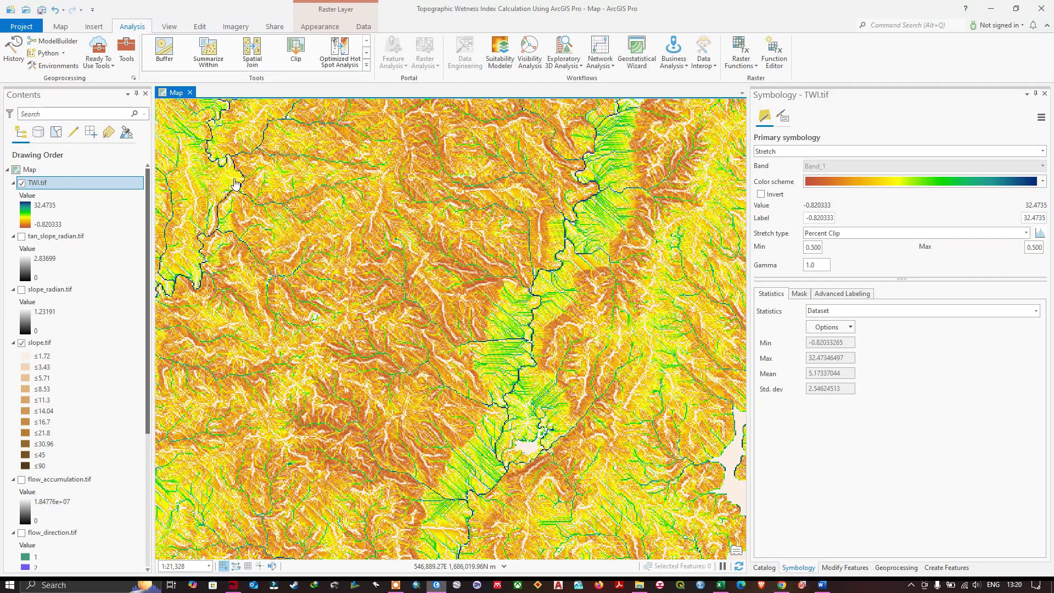
{"action": "left_click", "coordinate": [100, 185]}
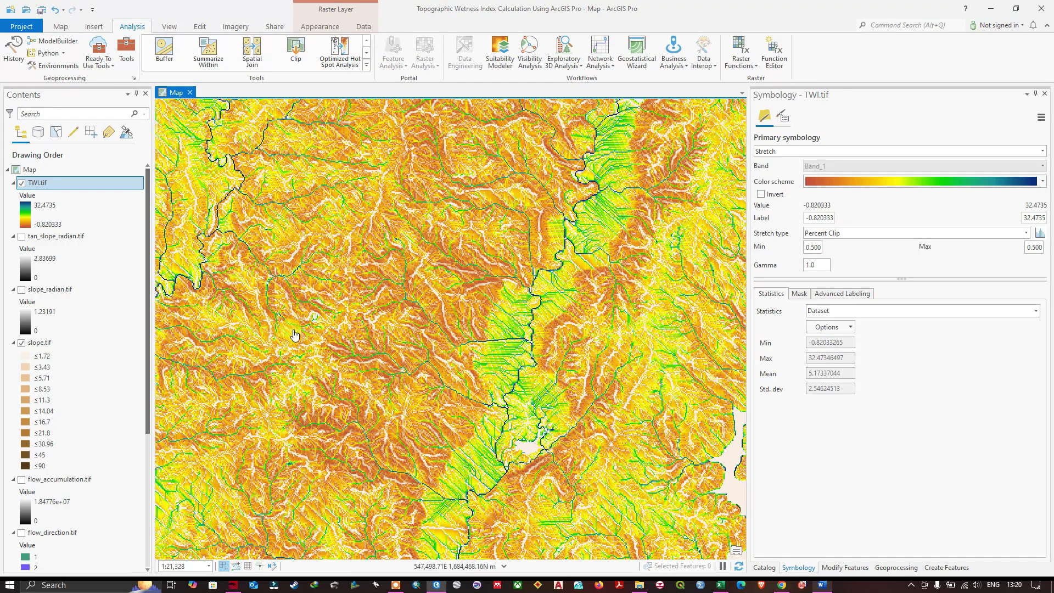
Examine the TWI pattern along the streams and flat areas in the northern part of the raster
{"action": "key", "text": "Right"}
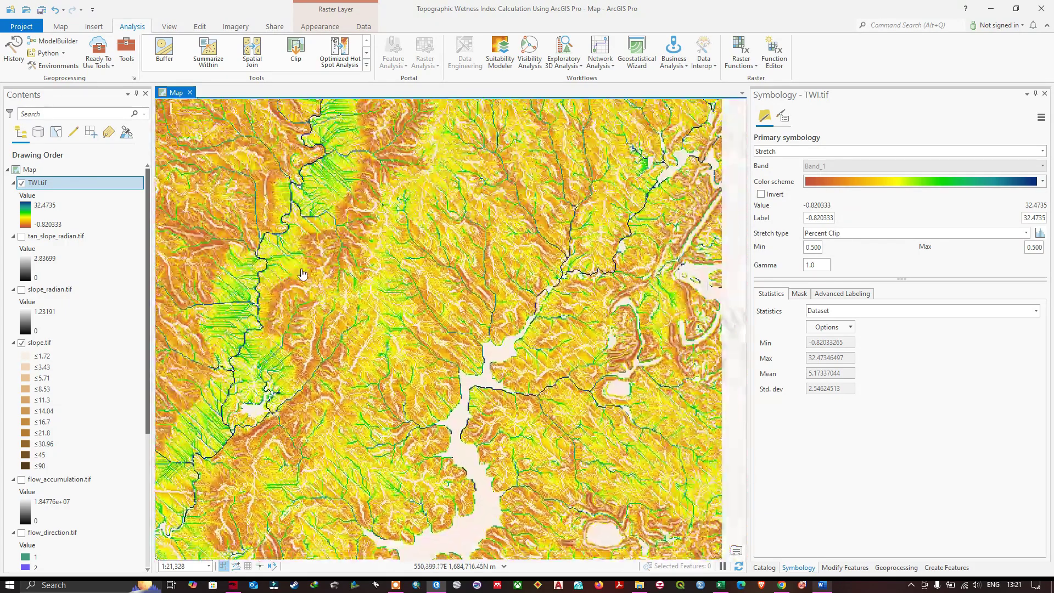
{"action": "key", "text": "Right"}
{"action": "key", "text": "Up"}
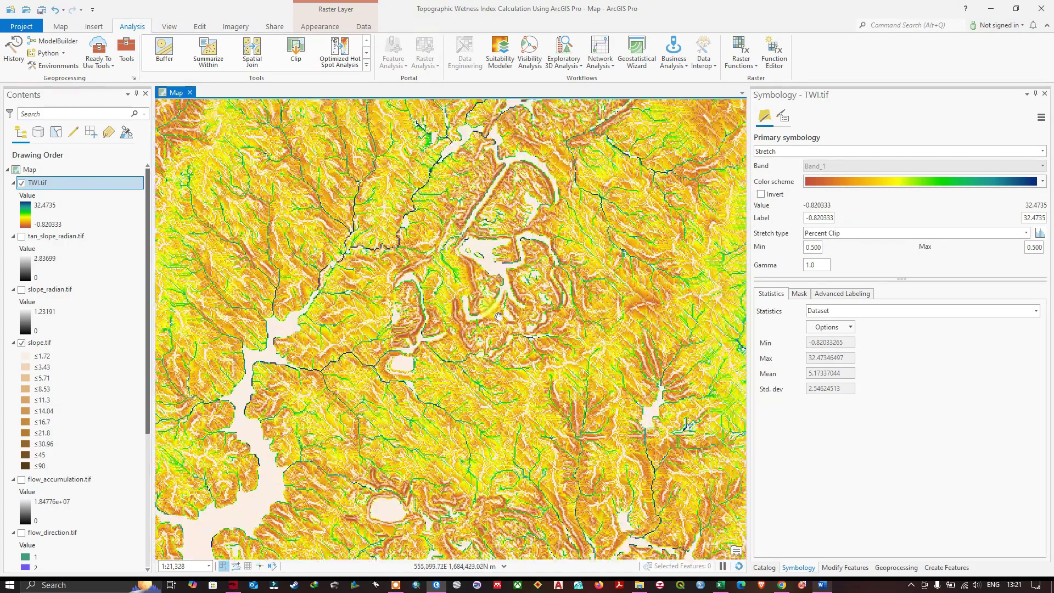
{"action": "left_click_drag", "start_coordinate": [446, 213], "coordinate": [470, 419]}
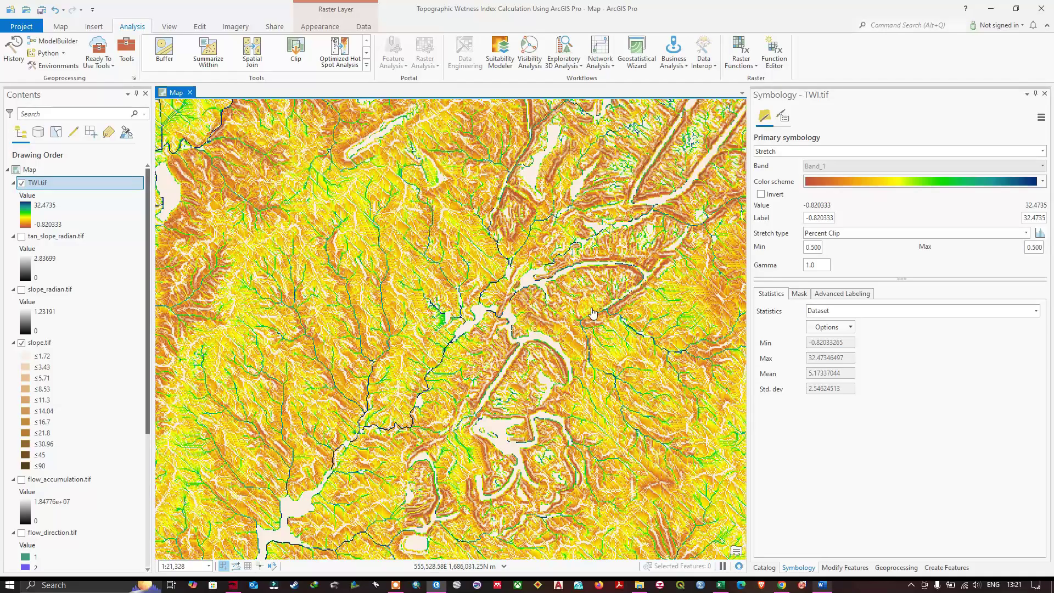
{"action": "scroll", "coordinate": [469, 419], "scroll_direction": "down", "scroll_amount": 3}
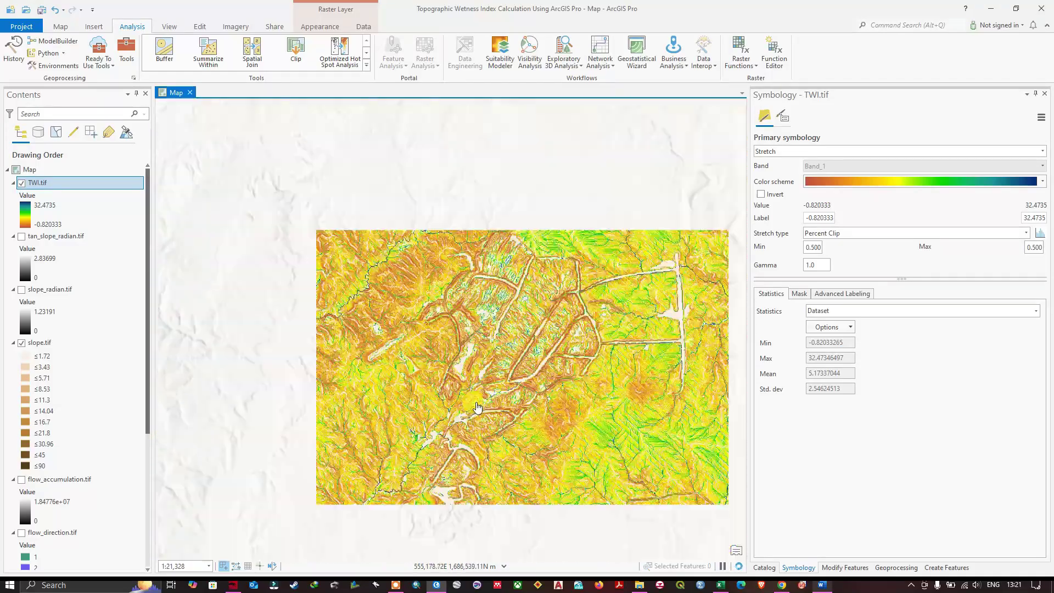
{"action": "key", "text": "Down"}
{"action": "key", "text": "Left"}
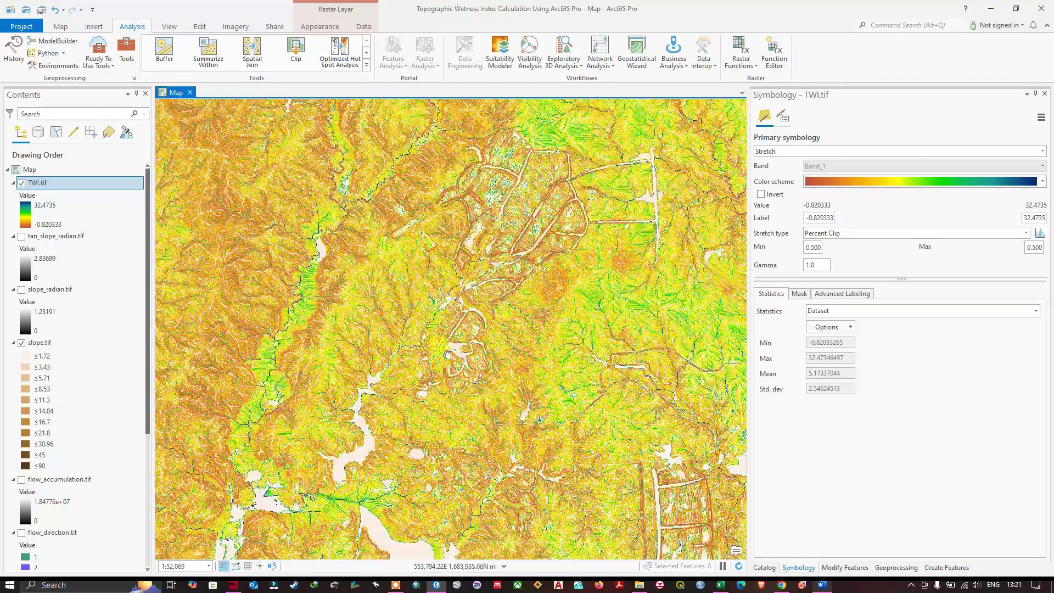
{"action": "scroll", "coordinate": [512, 346], "scroll_direction": "down", "scroll_amount": 4}
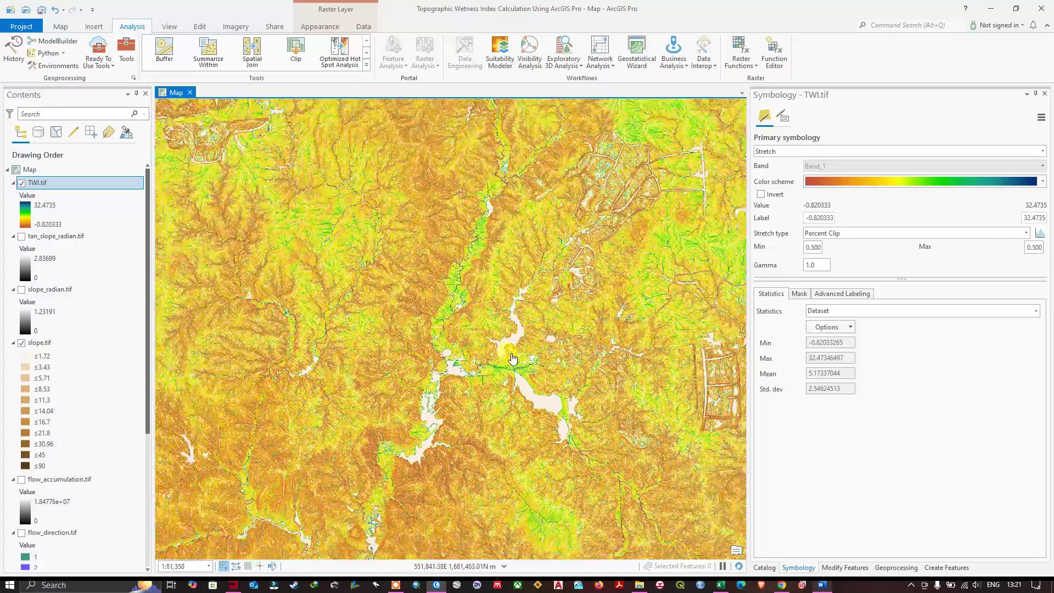
{"action": "scroll", "coordinate": [501, 406], "scroll_direction": "up", "scroll_amount": 3}
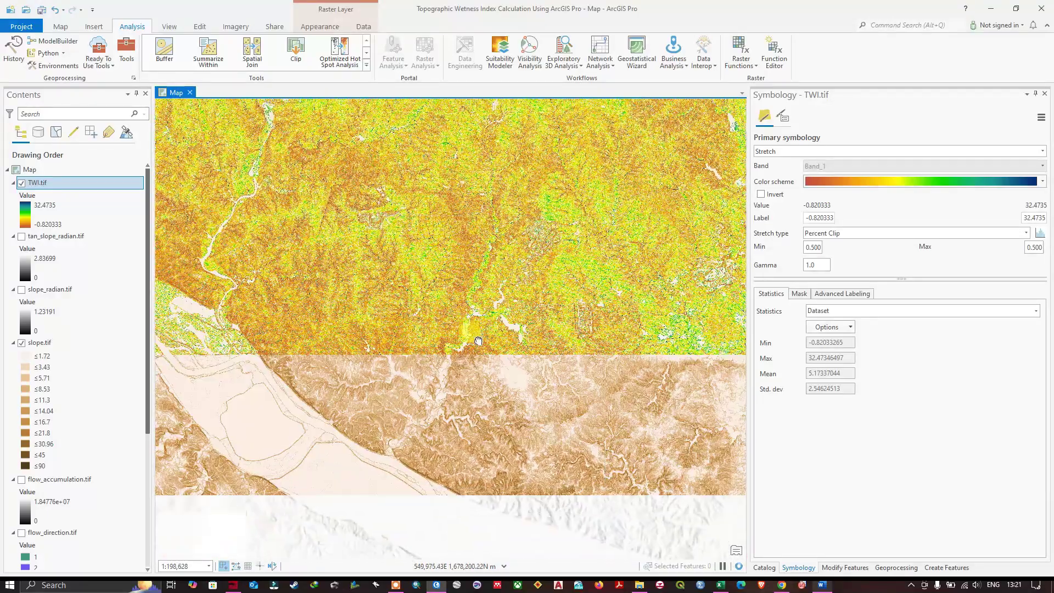
Inspect the TWI values around the large river floodplain and the flat patches southwest of it
{"action": "key", "text": "Down"}
{"action": "key", "text": "Right"}
{"action": "key", "text": "Down"}
{"action": "key", "text": "Right"}
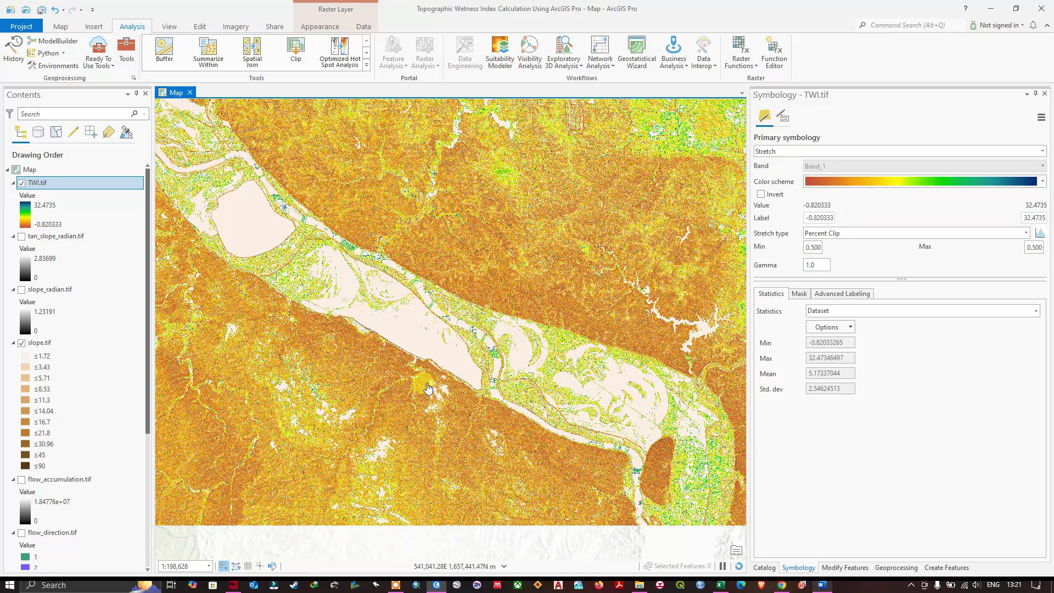
{"action": "key", "text": "Down"}
{"action": "key", "text": "Right"}
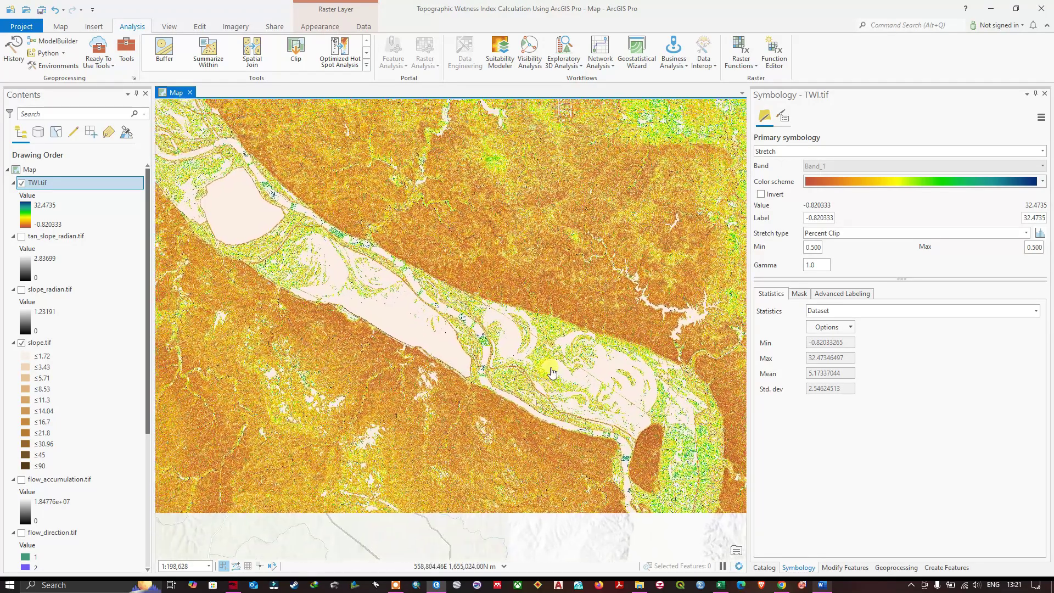
{"action": "scroll", "coordinate": [527, 308], "scroll_direction": "up", "scroll_amount": 5}
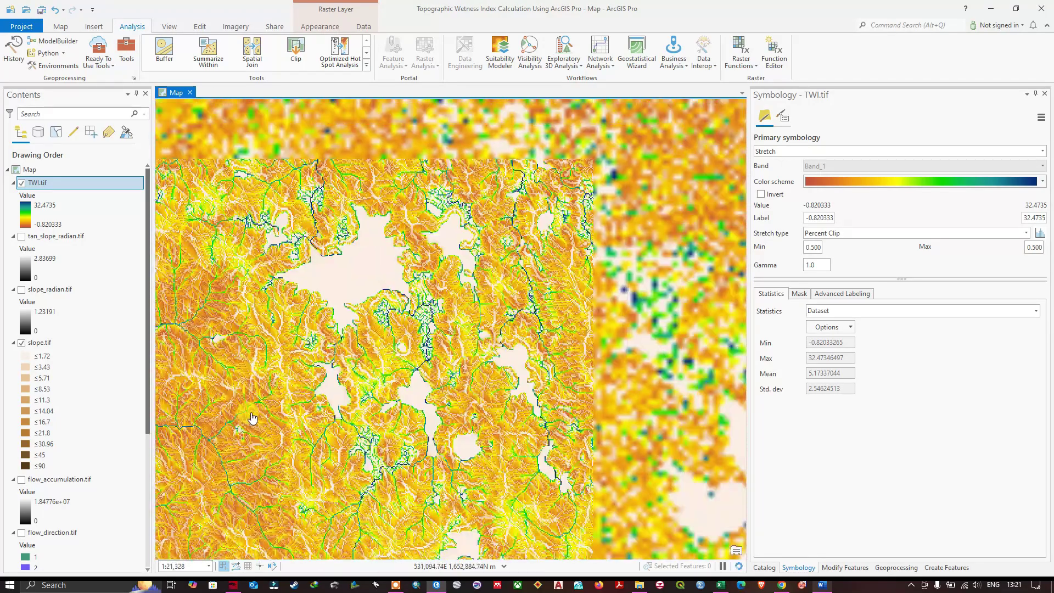
{"action": "scroll", "coordinate": [432, 339], "scroll_direction": "down", "scroll_amount": 2}
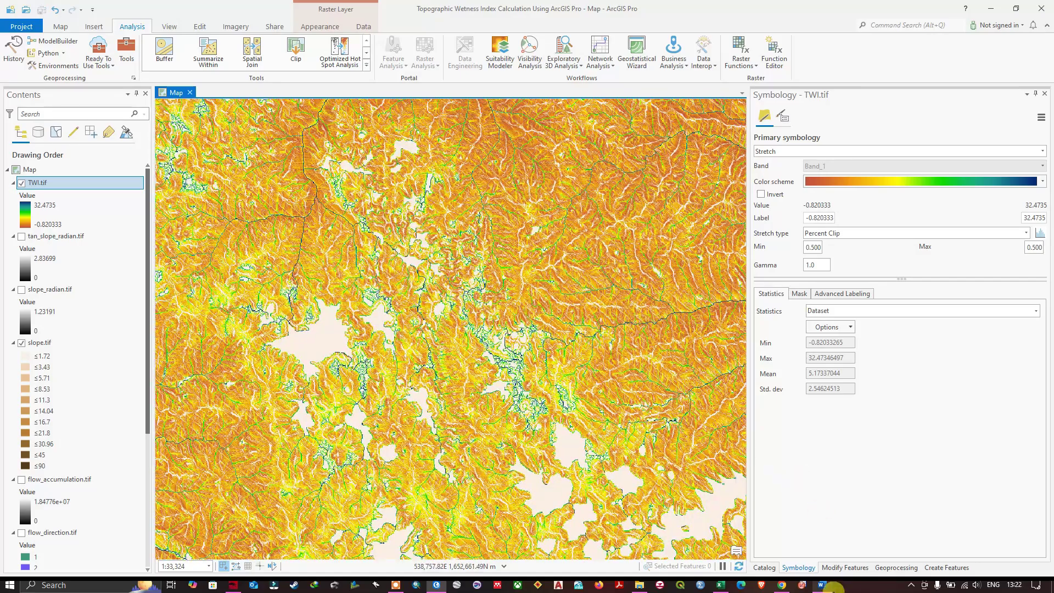
Switch to the Word document and read the list of TWI applications
{"action": "left_click", "coordinate": [822, 586]}
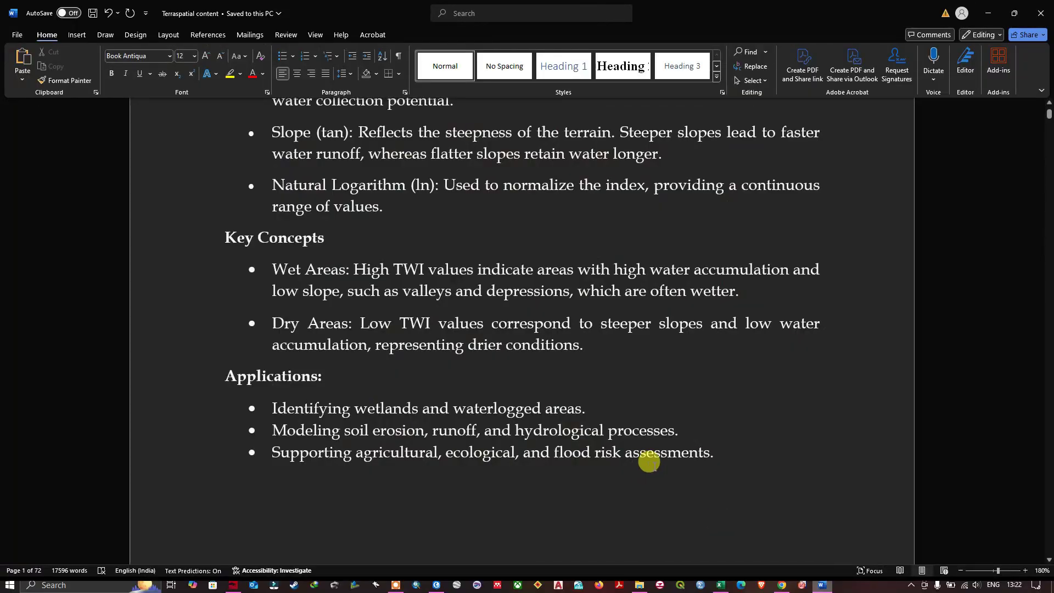
{"action": "scroll", "coordinate": [649, 461], "scroll_direction": "down", "scroll_amount": 1}
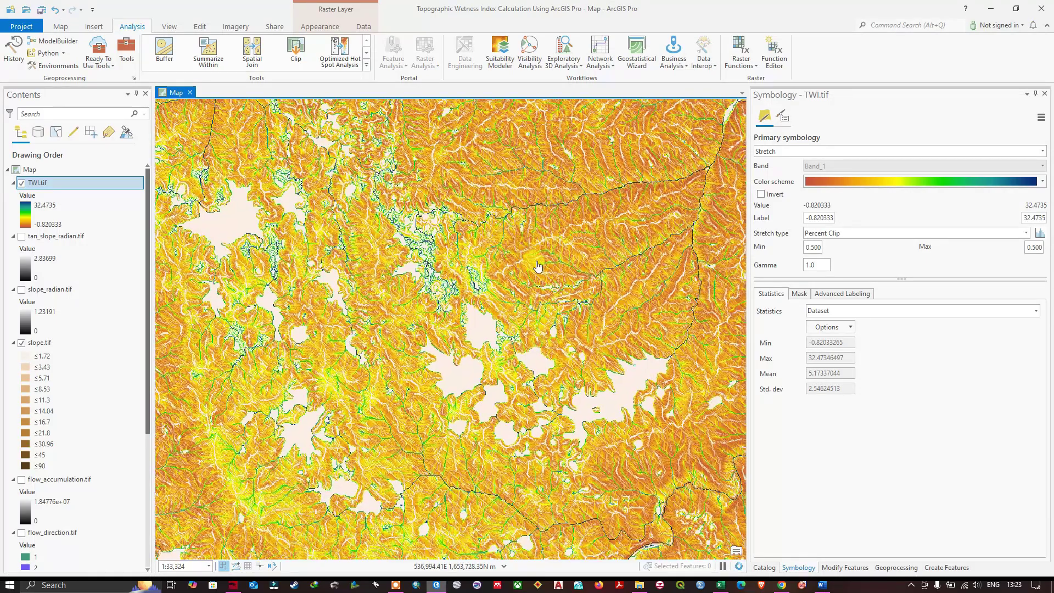
Return to ArcGIS Pro and examine the drainage and wetness pattern toward the TWI raster's southern edge
{"action": "left_click_drag", "start_coordinate": [575, 312], "coordinate": [401, 180]}
{"action": "left_click_drag", "start_coordinate": [463, 353], "coordinate": [444, 172]}
{"action": "left_click_drag", "start_coordinate": [424, 348], "coordinate": [493, 245]}
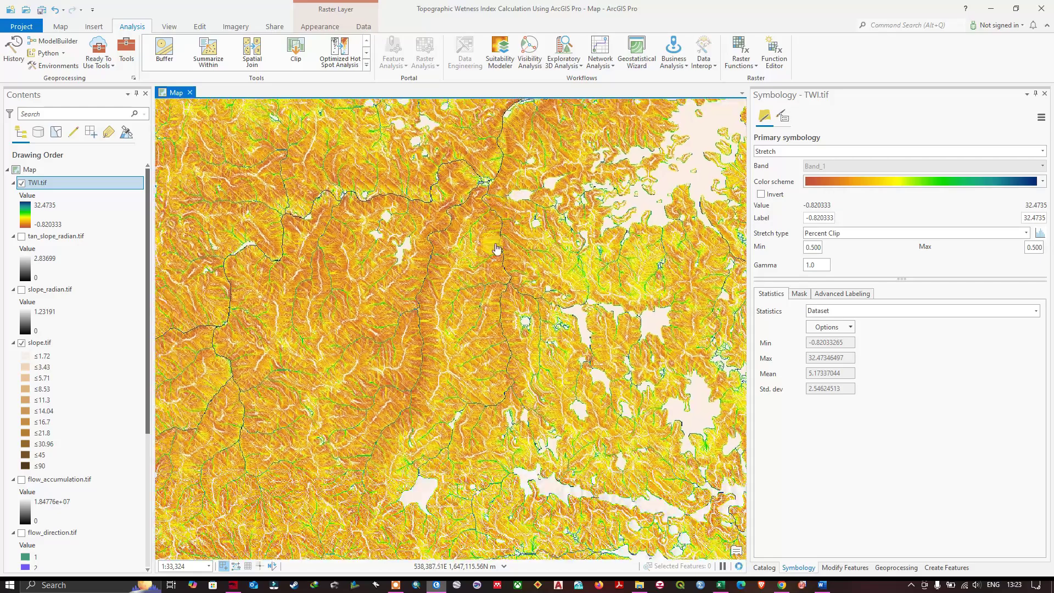
{"action": "left_click_drag", "start_coordinate": [412, 373], "coordinate": [598, 251]}
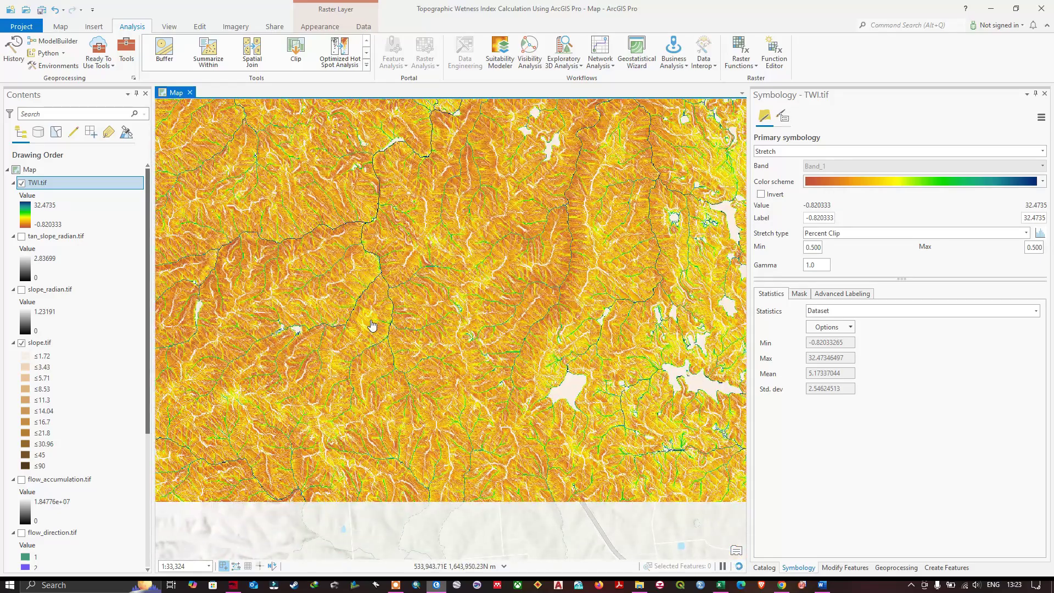